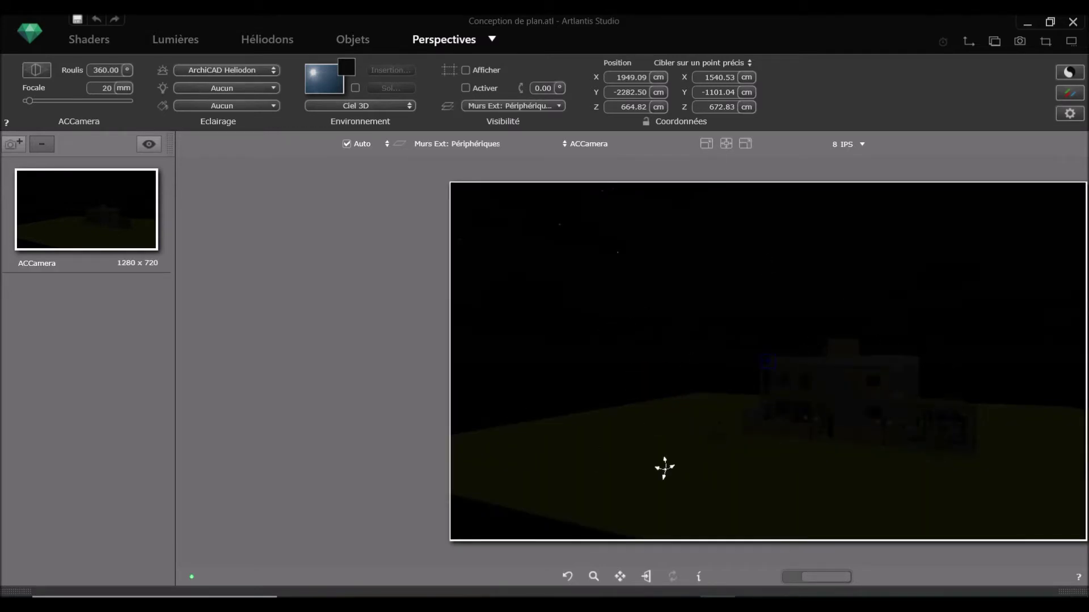
- Close the Conception de plan project in Artlantis Studio
click(797, 300)
click(770, 308)
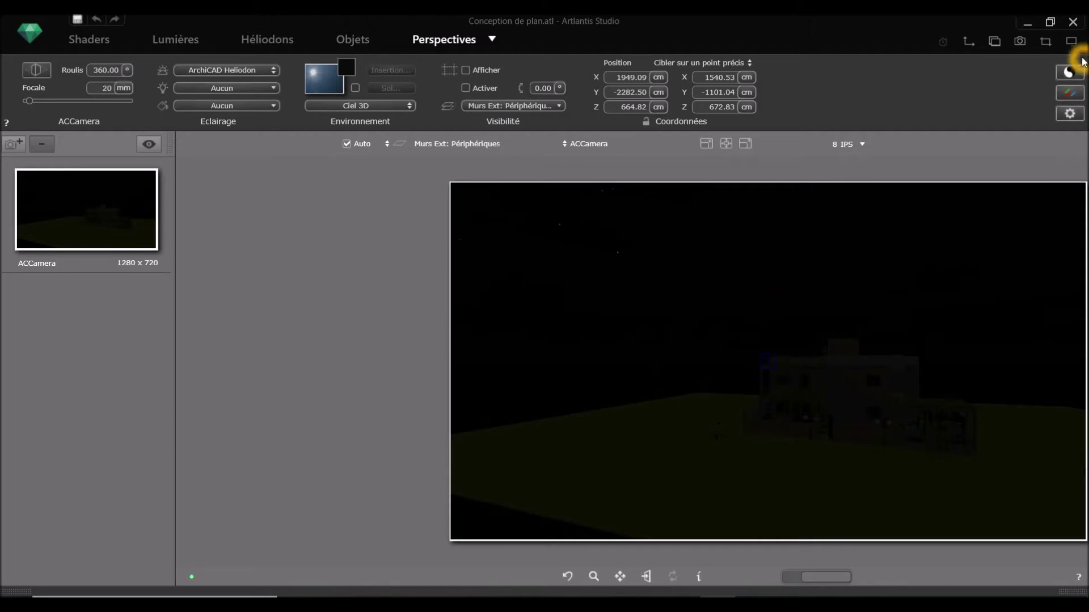
click(1073, 23)
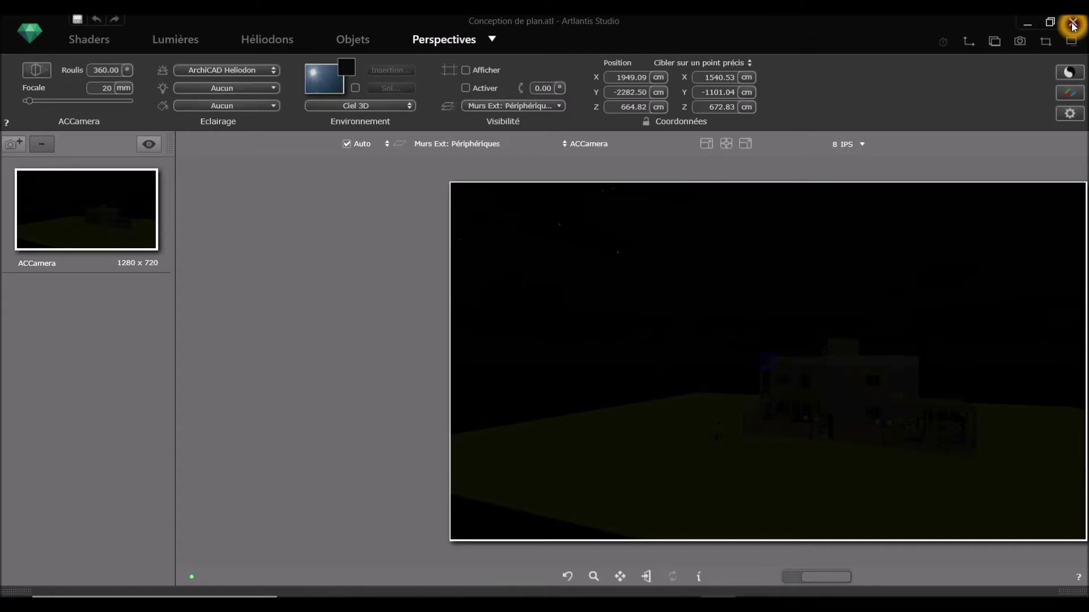
click(1073, 25)
click(723, 395)
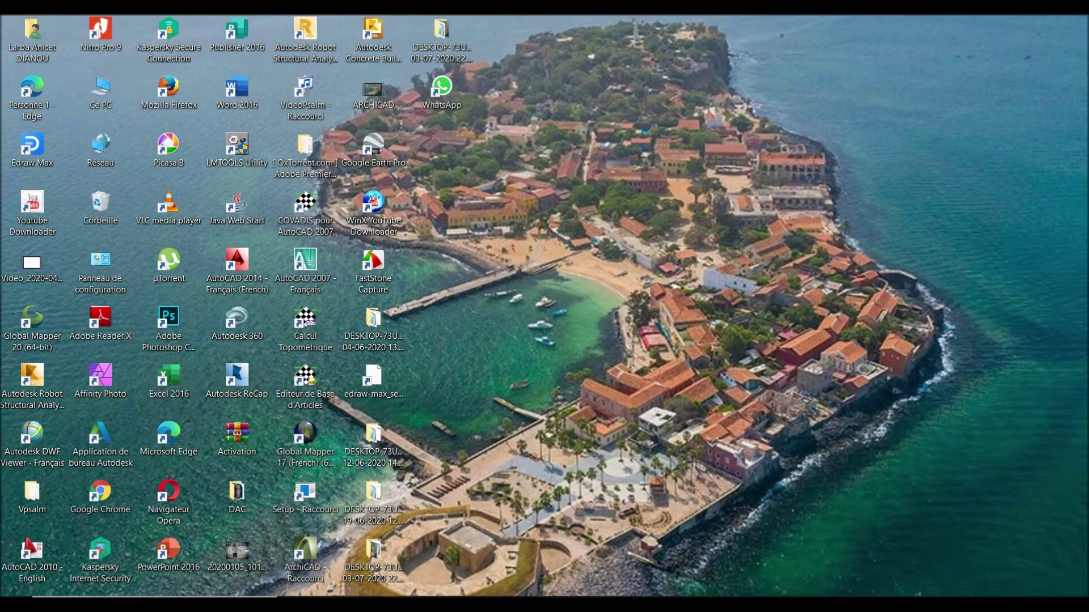
- Switch to File Explorer and reopen the Conception de plan Artlantis project from the TUTO ARCHICAD folder
mouse_move(402, 605)
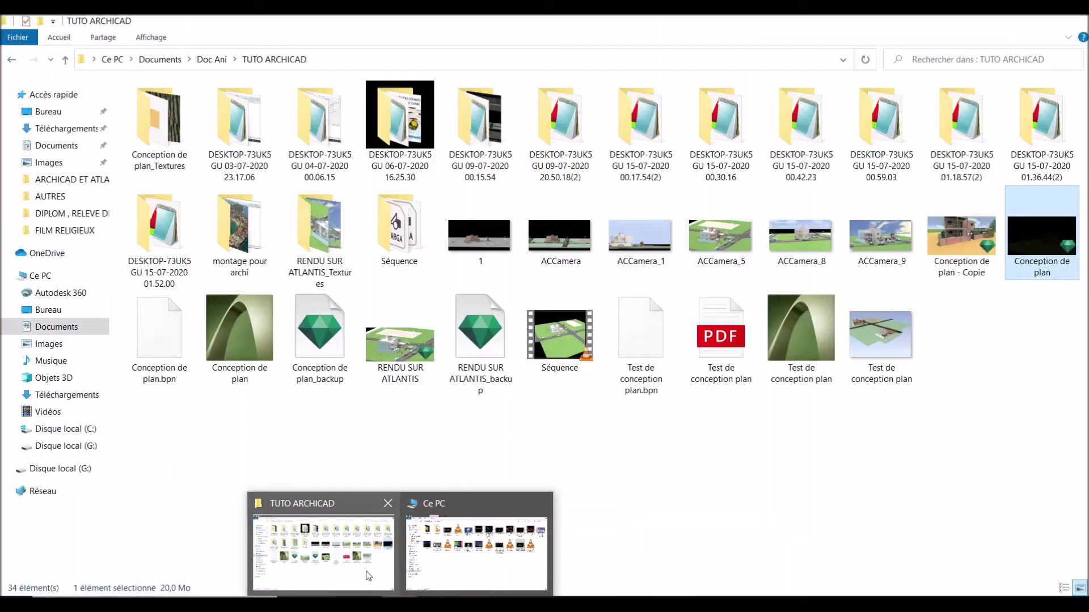
click(369, 565)
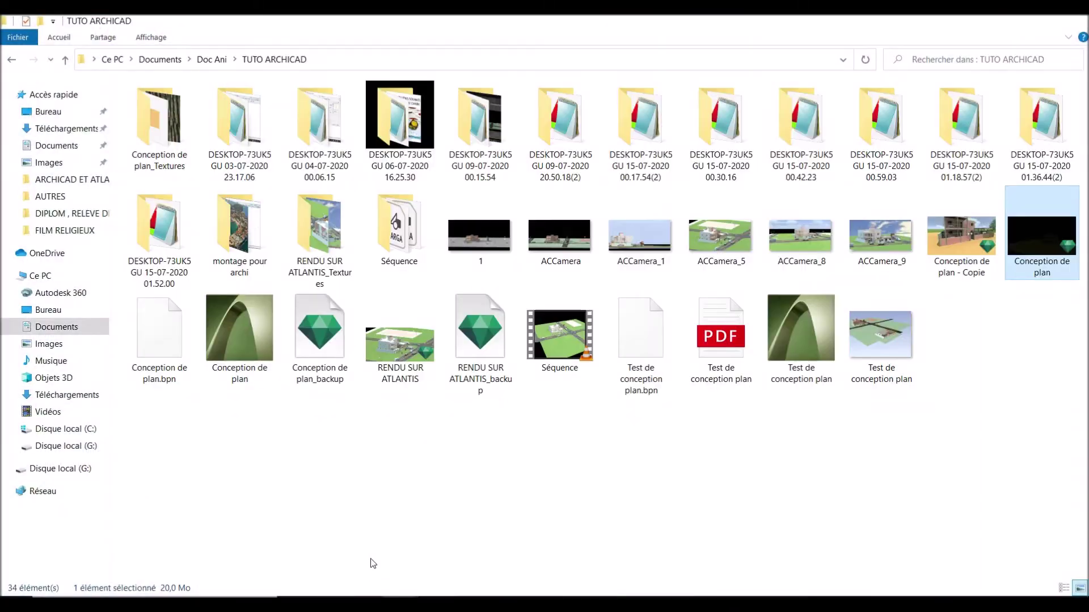
click(1065, 261)
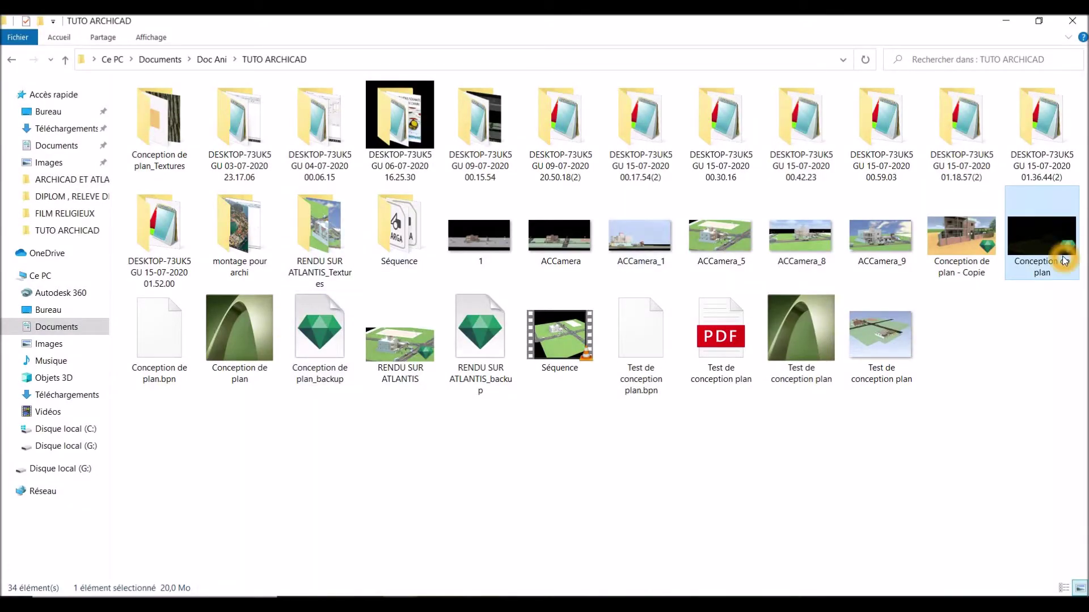
double_click(1058, 261)
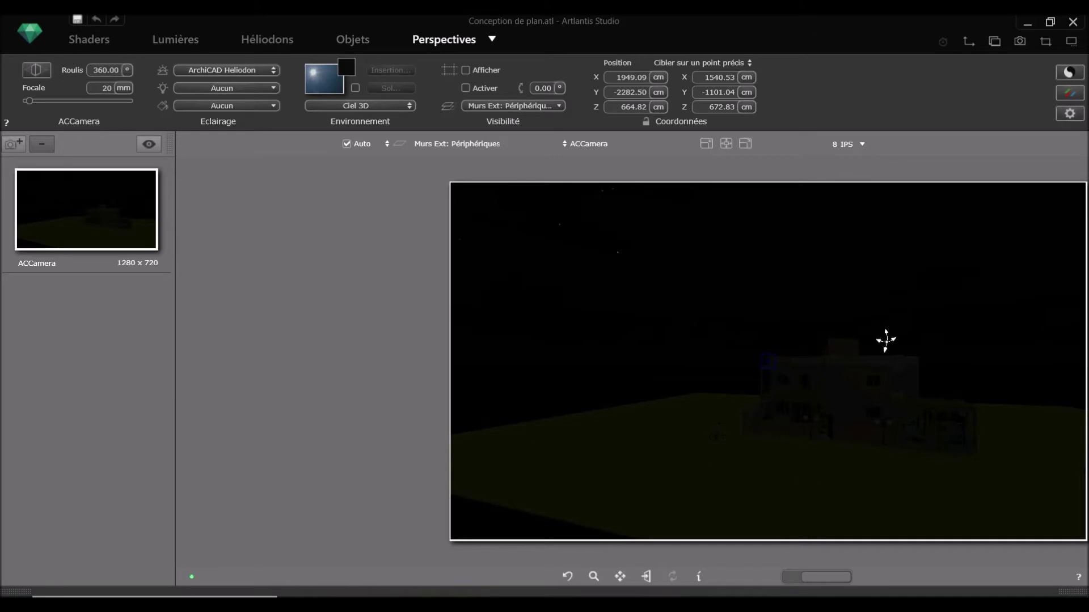
click(996, 432)
click(989, 406)
click(815, 442)
click(380, 278)
click(88, 62)
click(443, 43)
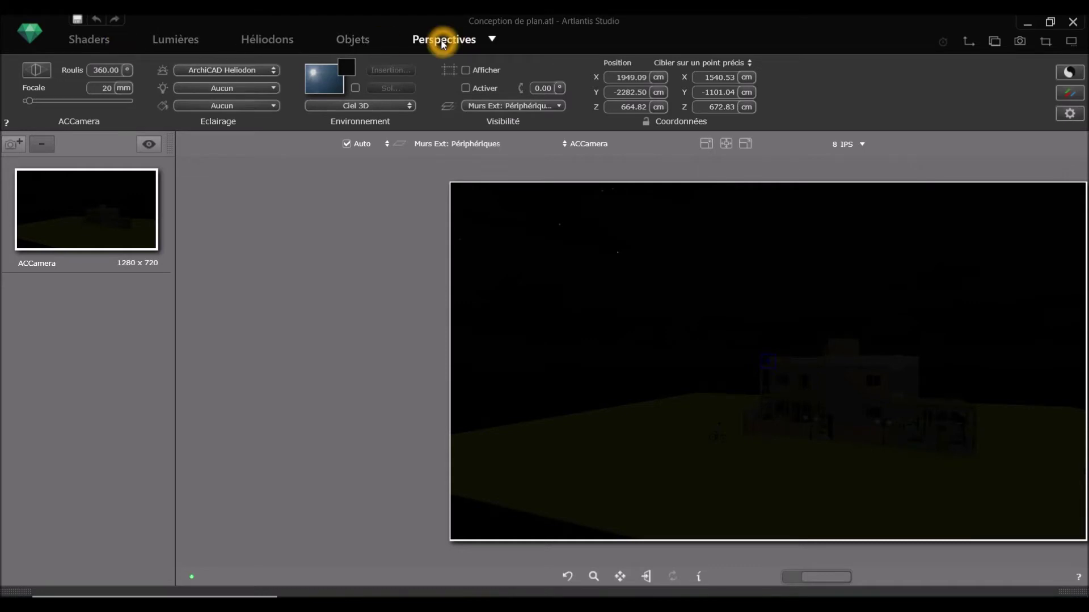
click(492, 39)
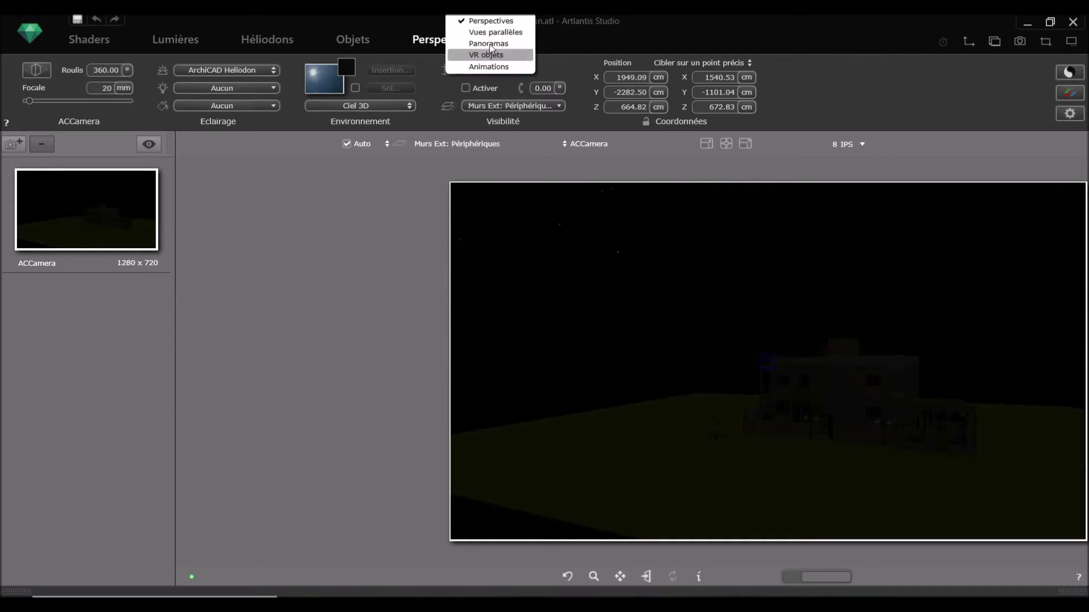
click(399, 57)
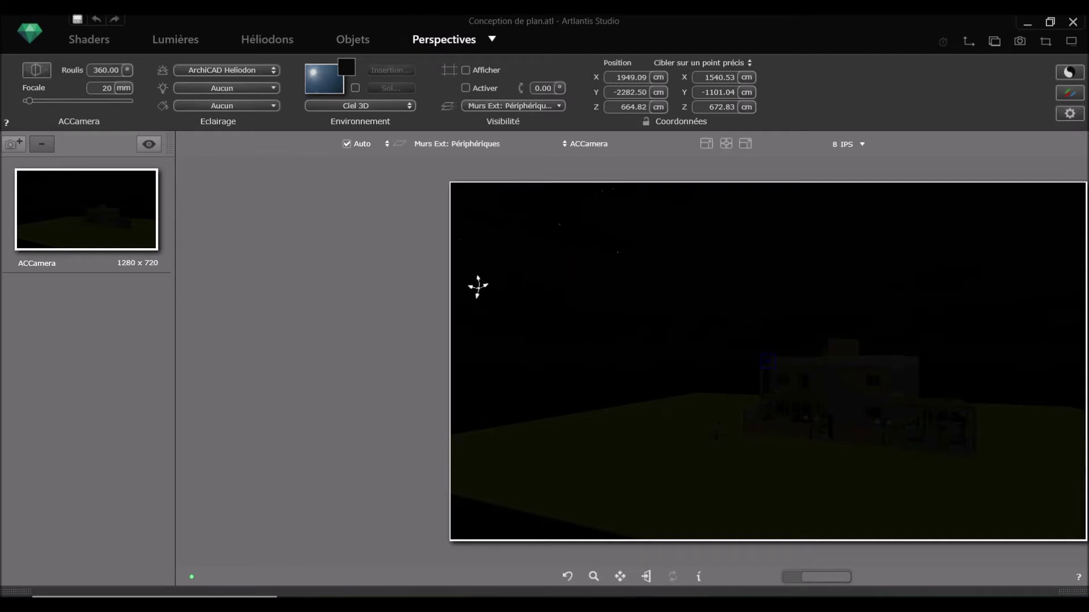
- Set the ArchiCAD Heliodon's time of day to 12:28 to light the scene as daytime
click(259, 45)
click(259, 45)
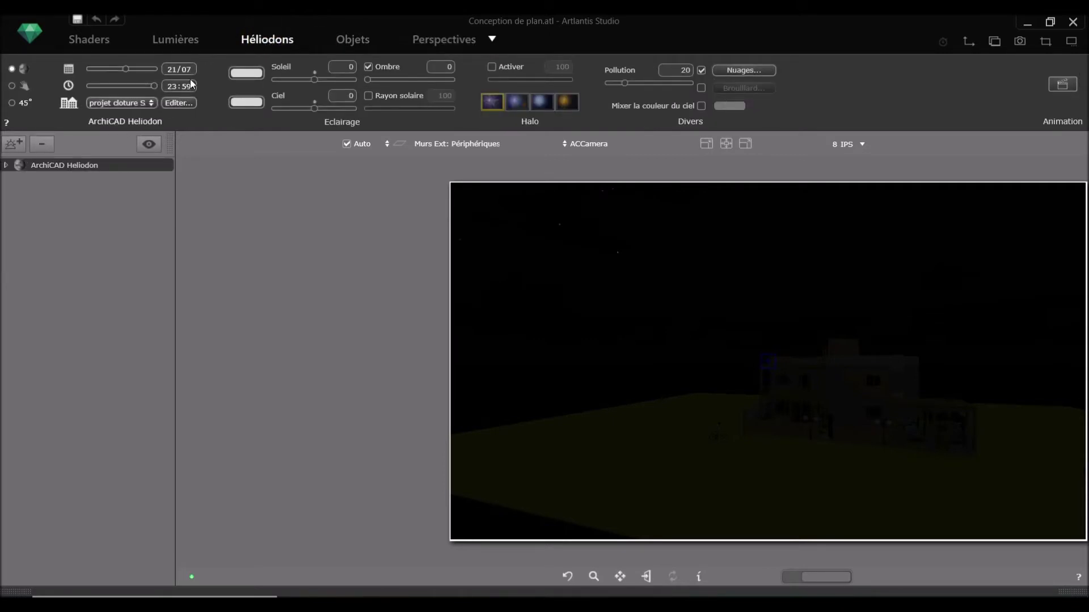
click(155, 88)
click(67, 88)
click(163, 89)
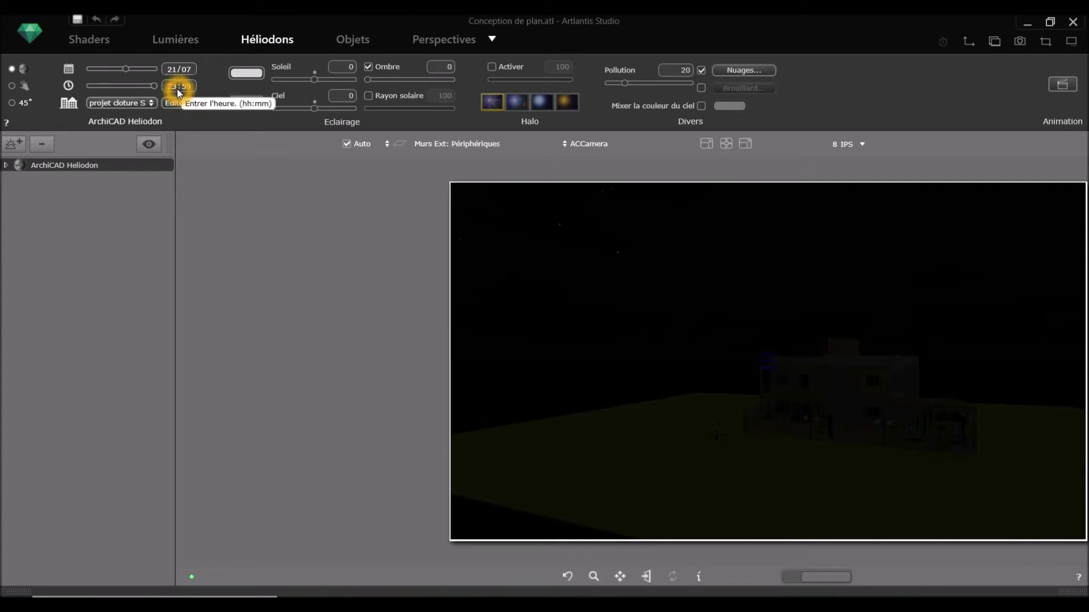
drag(153, 86, 123, 92)
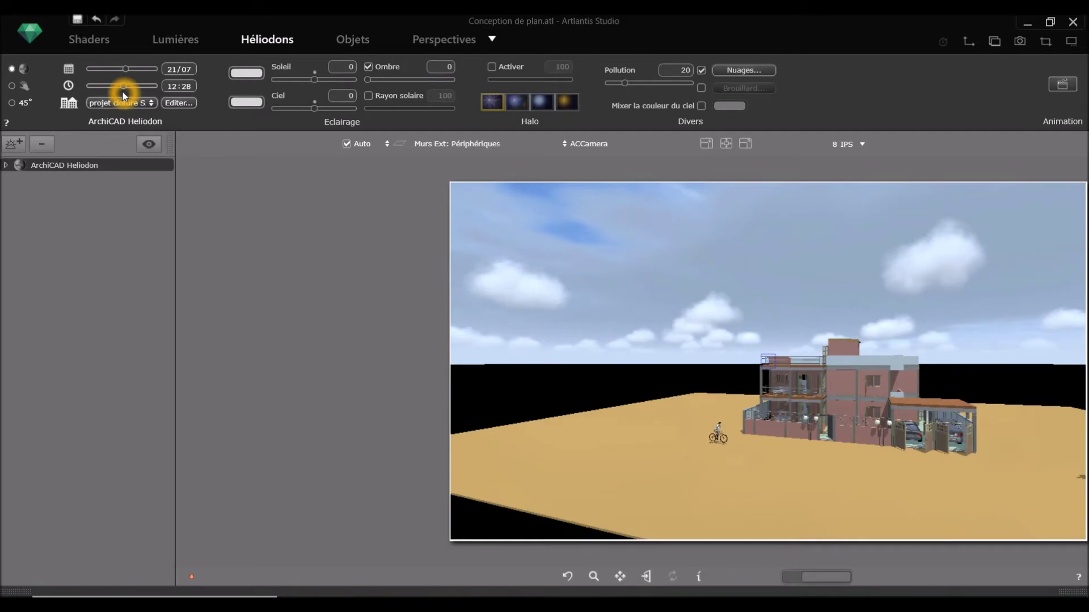
click(130, 98)
click(315, 85)
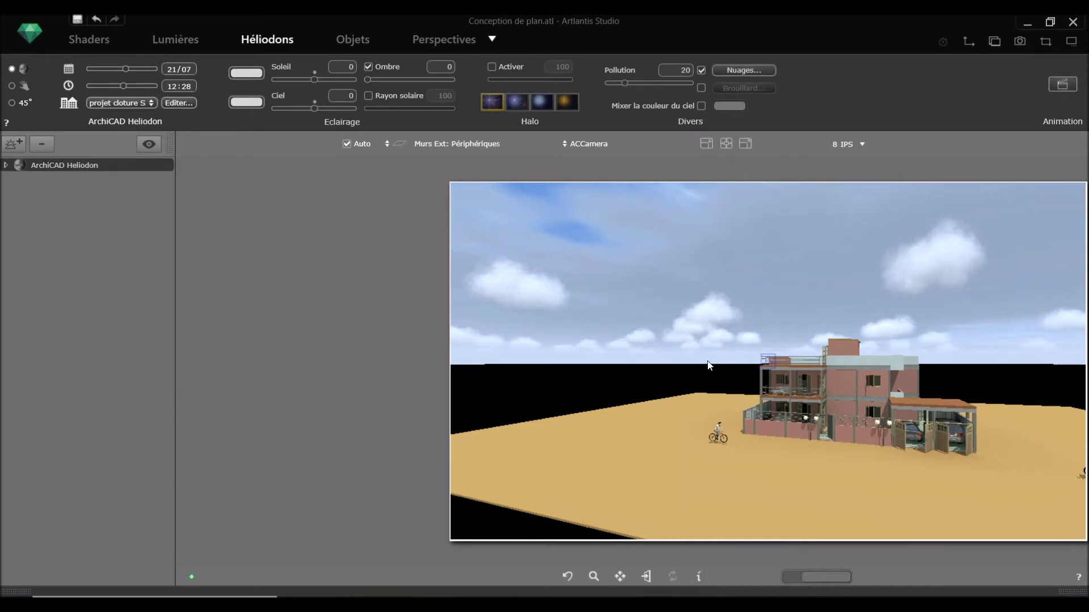
click(472, 84)
click(402, 118)
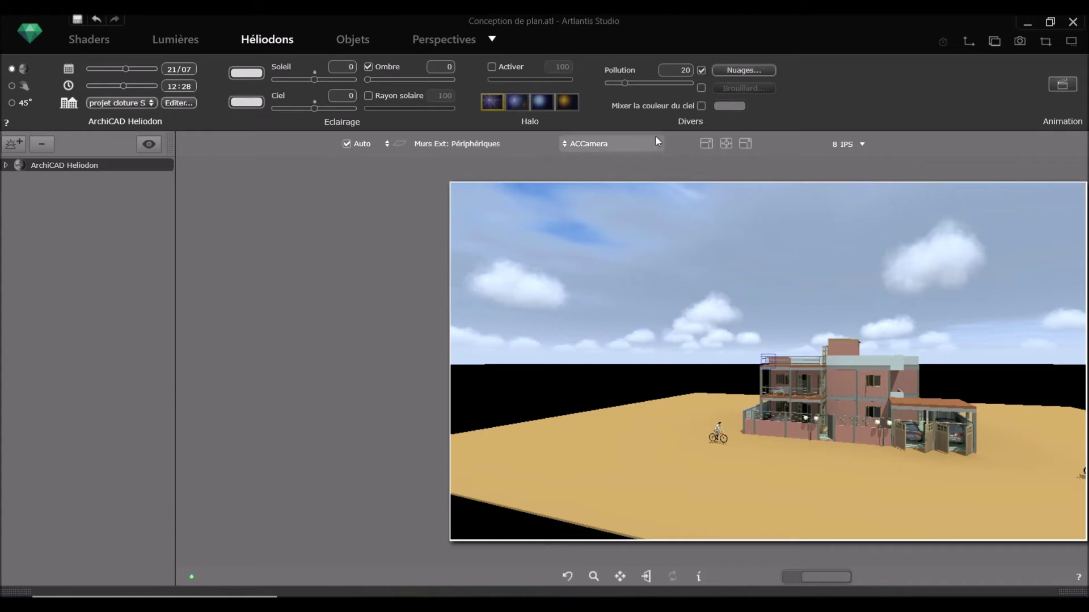
- Hide every layer in the perspective view by choosing Aucun for layer visibility
click(449, 41)
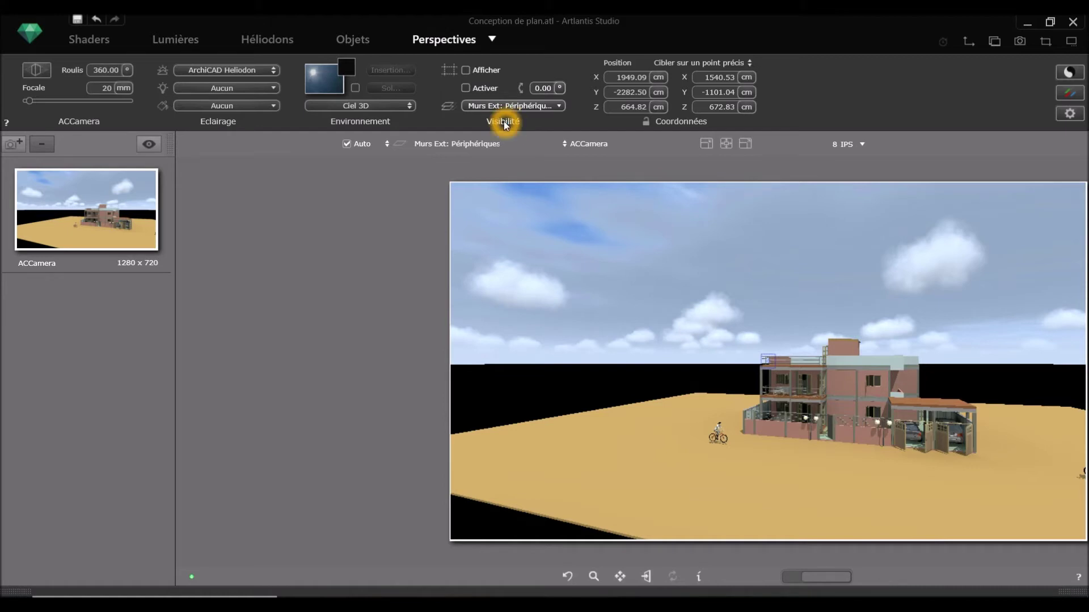
click(558, 108)
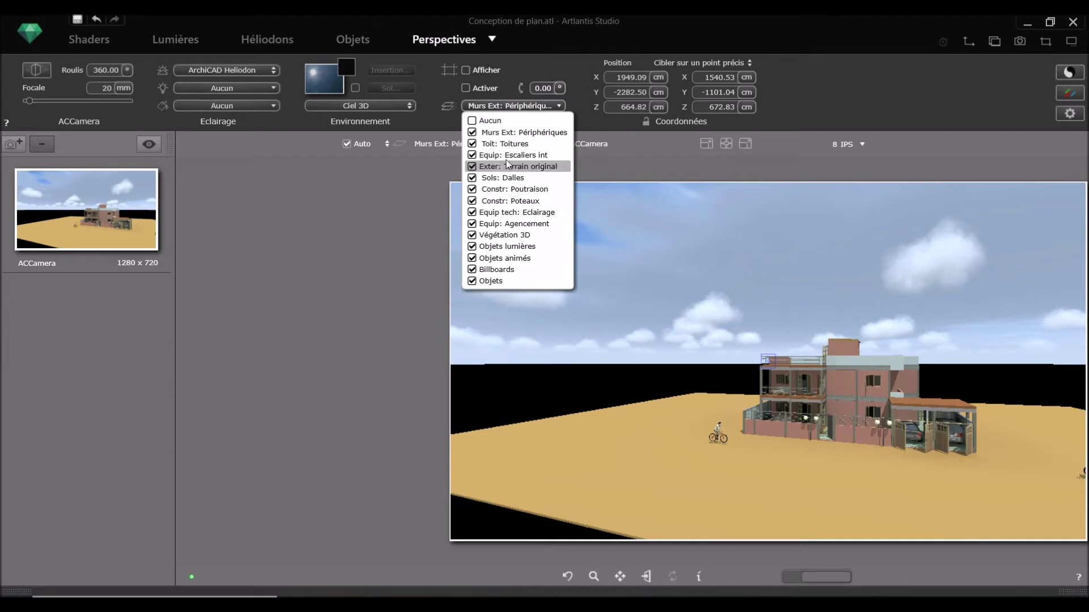
click(481, 122)
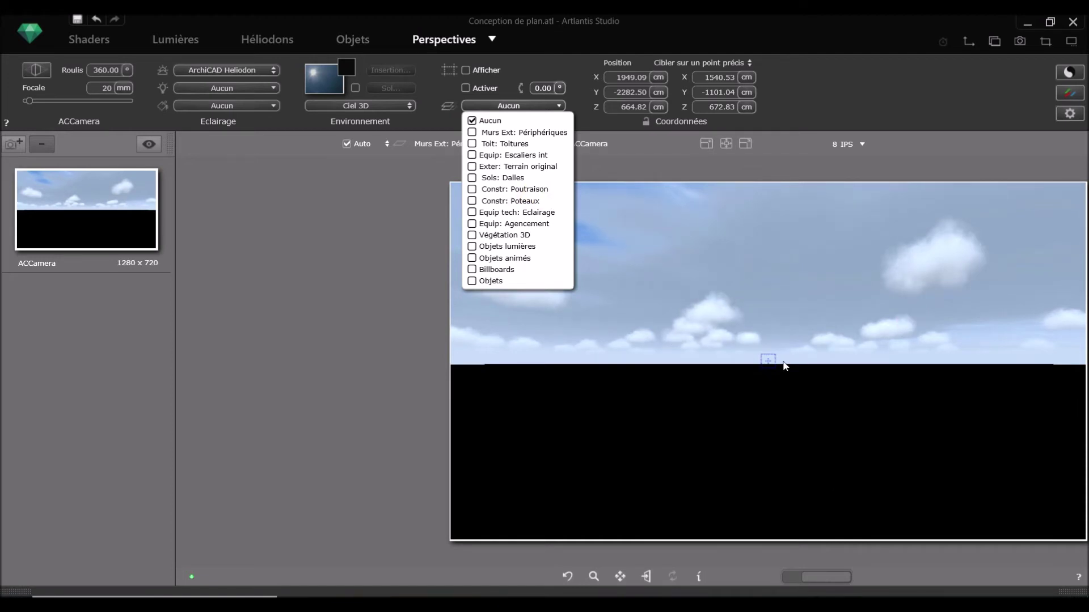
- Make all layers visible again in the perspective view by deselecting Aucun
click(479, 107)
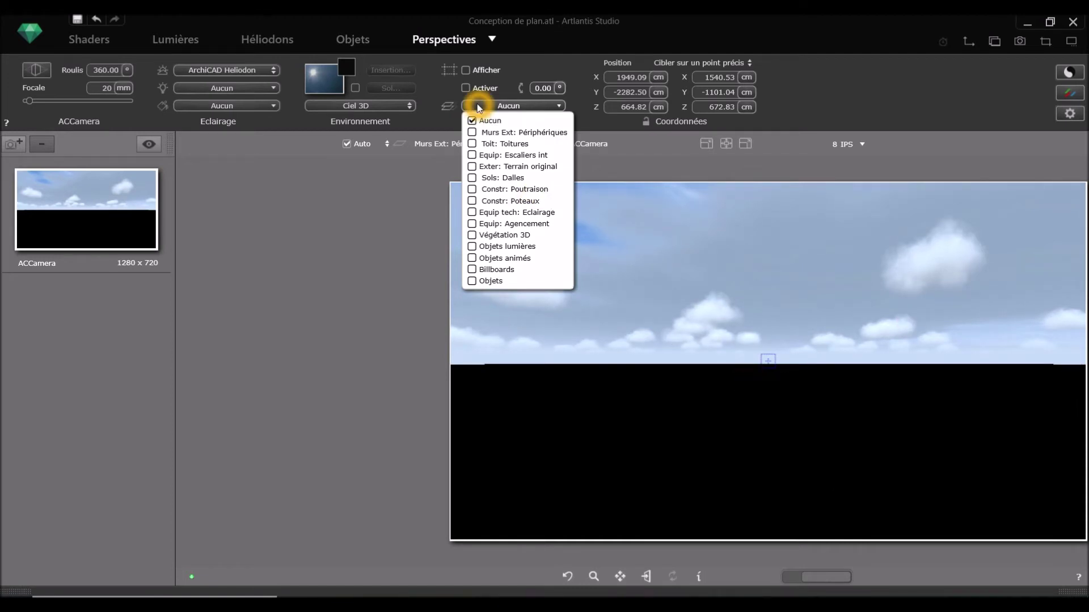
click(546, 105)
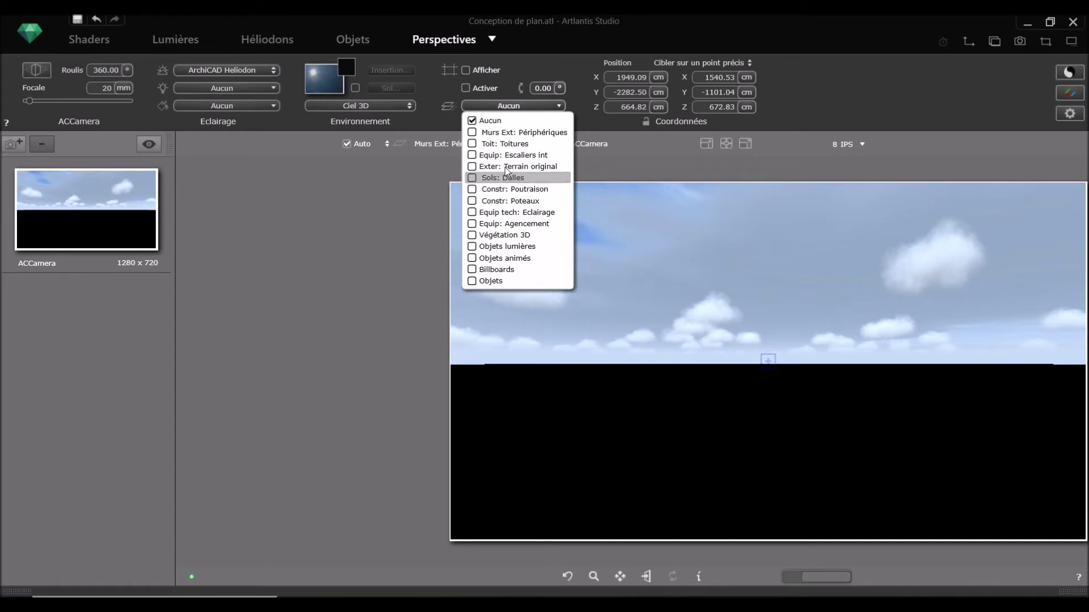
click(473, 182)
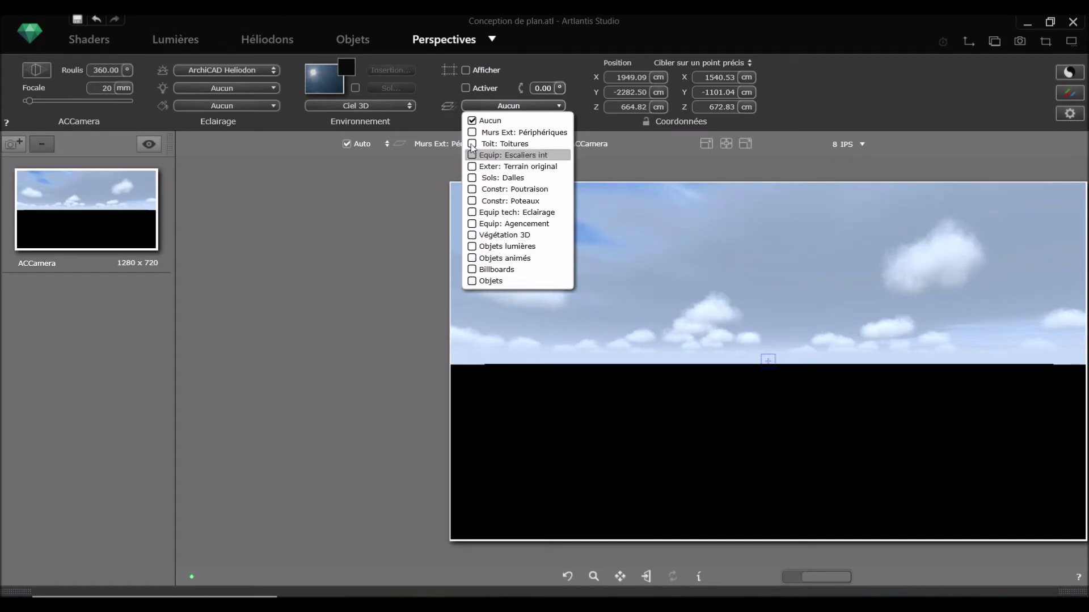
click(472, 121)
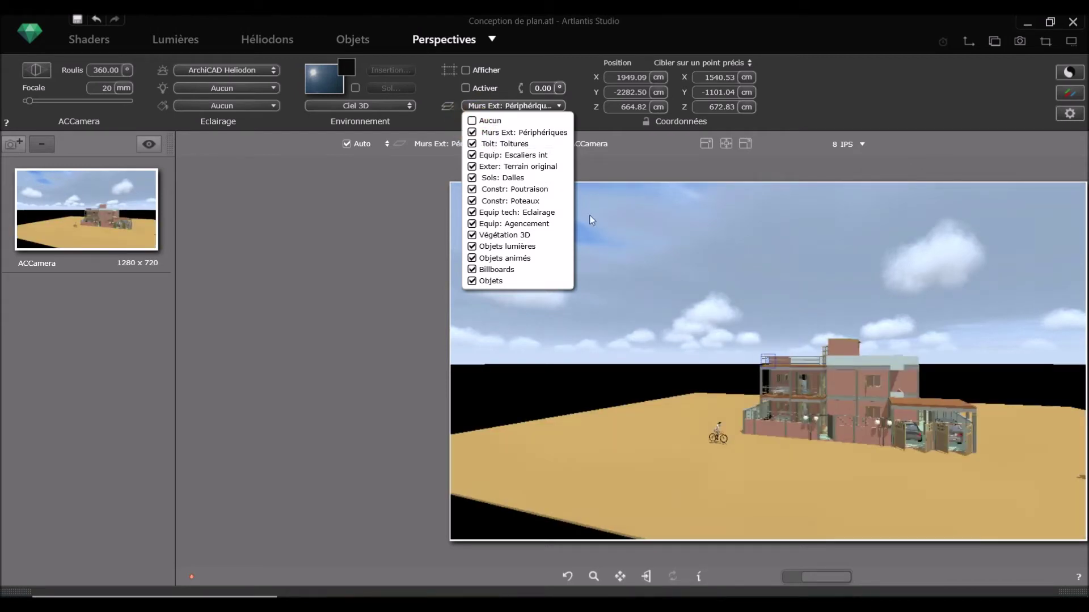
click(585, 112)
click(583, 117)
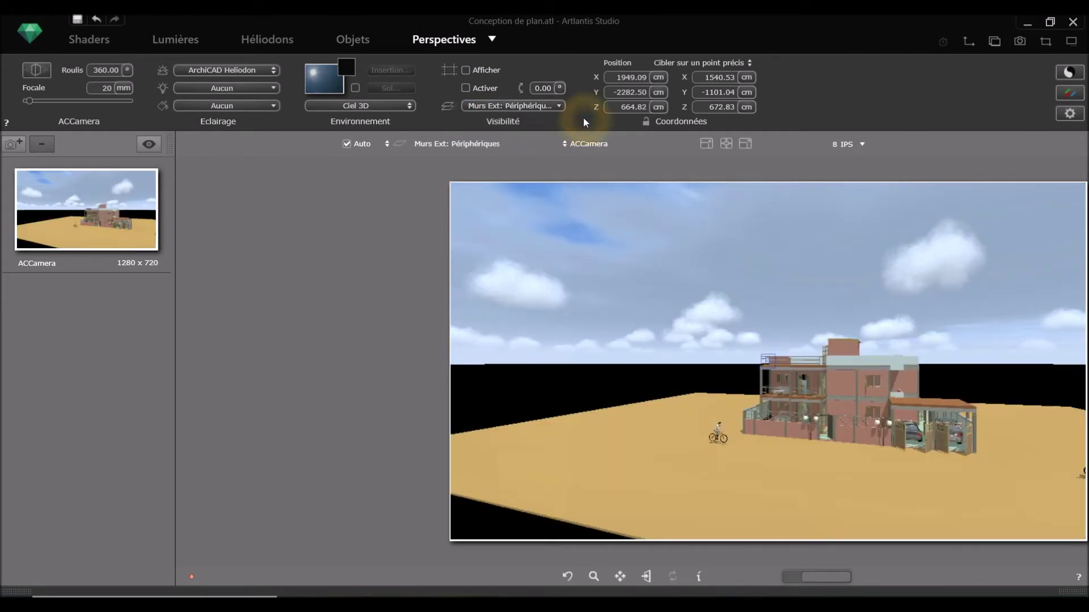
- Move the ACCamera slightly closer to the house, to a position of about X 1867, Y -2046, Z 666 cm
click(340, 84)
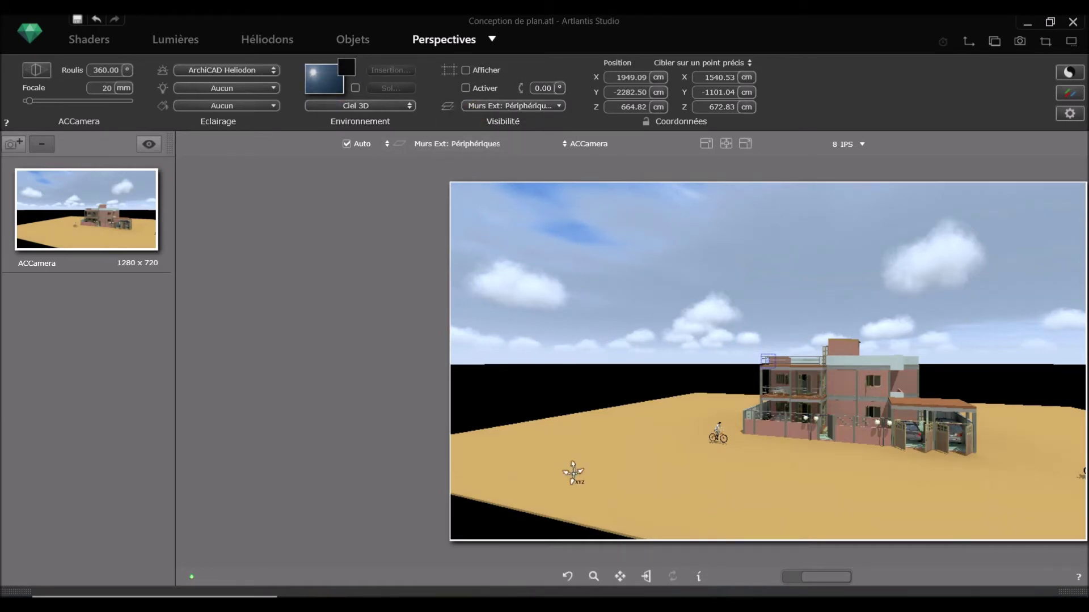
drag(575, 393, 603, 393)
click(664, 403)
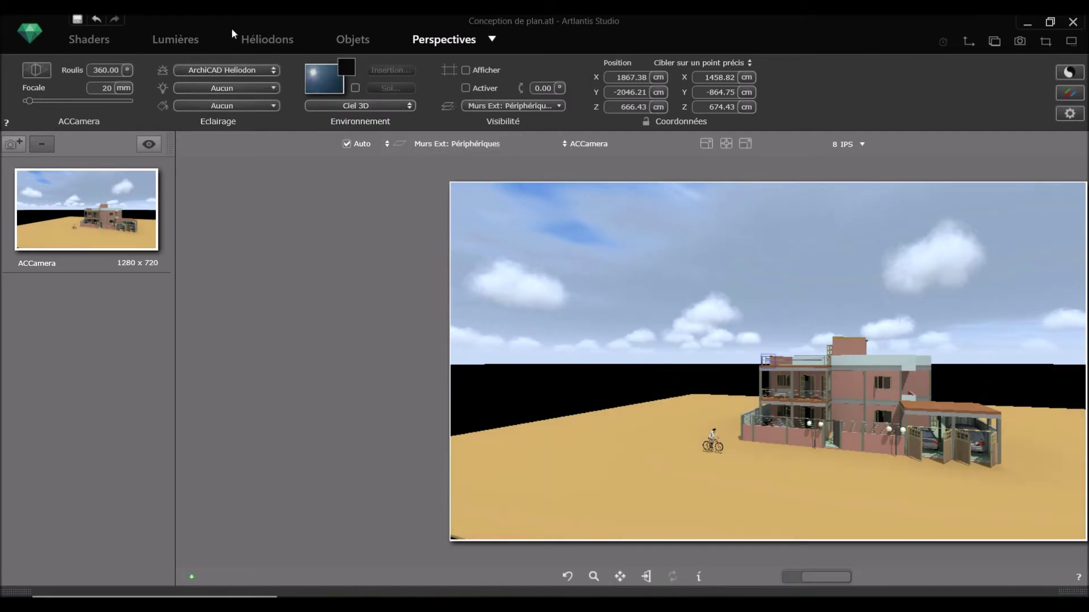
- Activate the infinite ground (sol infini) in the ACCamera perspective's environment
click(440, 119)
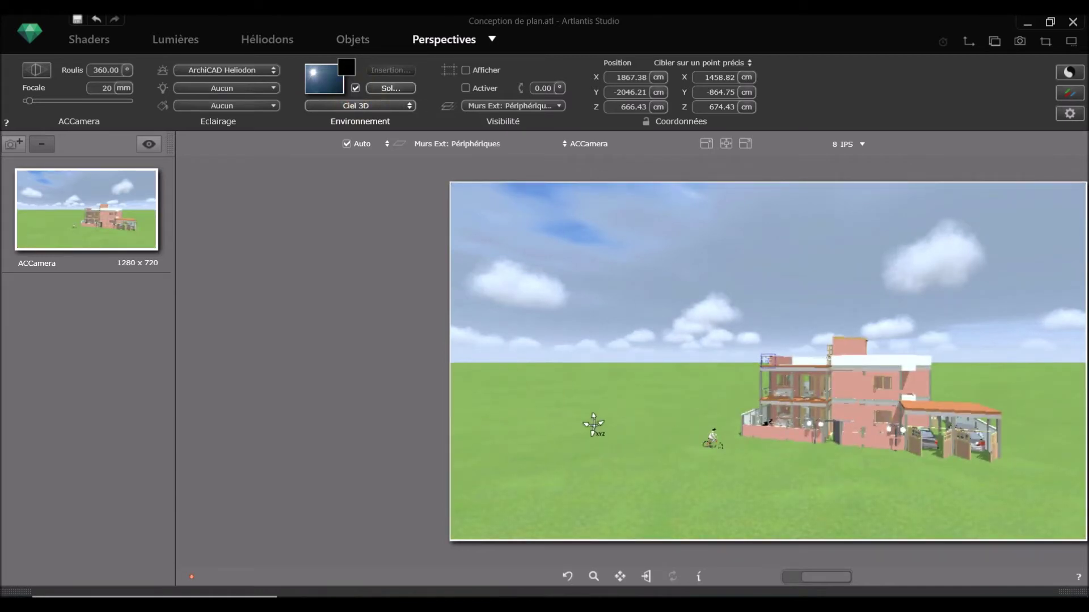
click(636, 447)
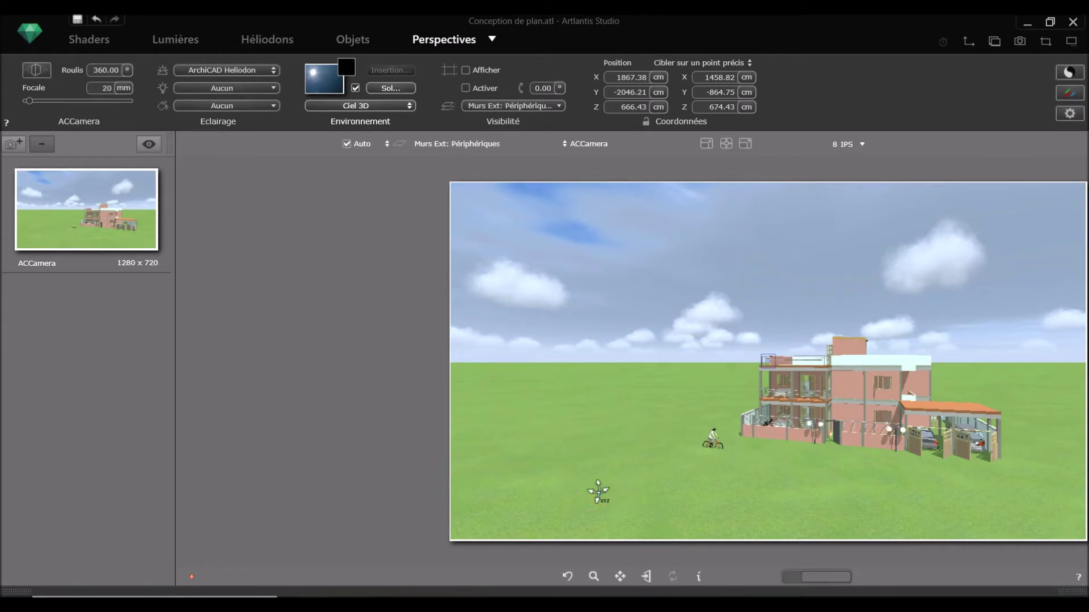
click(553, 453)
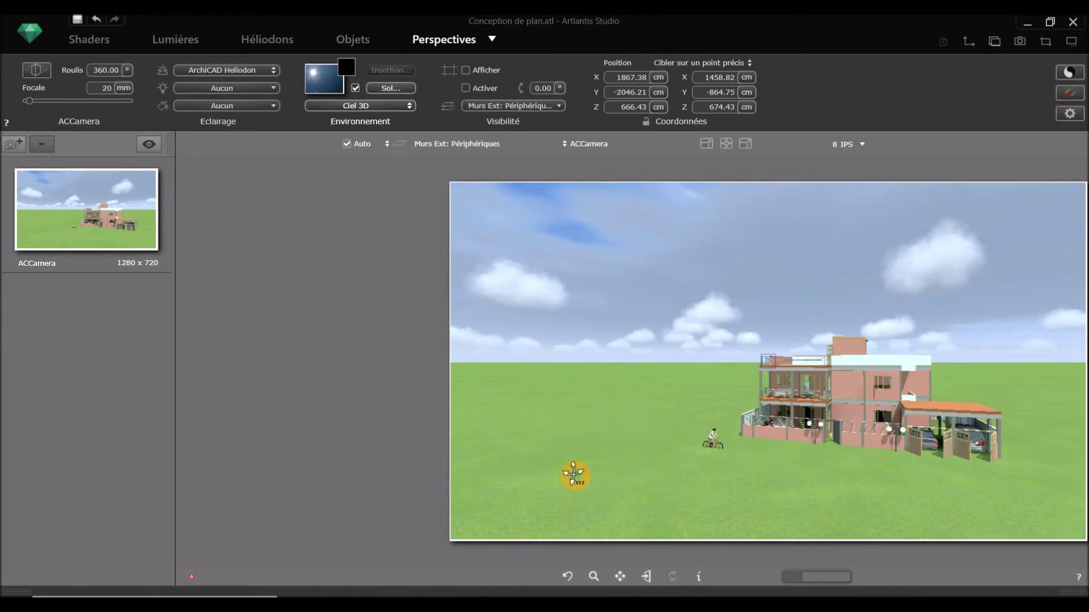
click(559, 415)
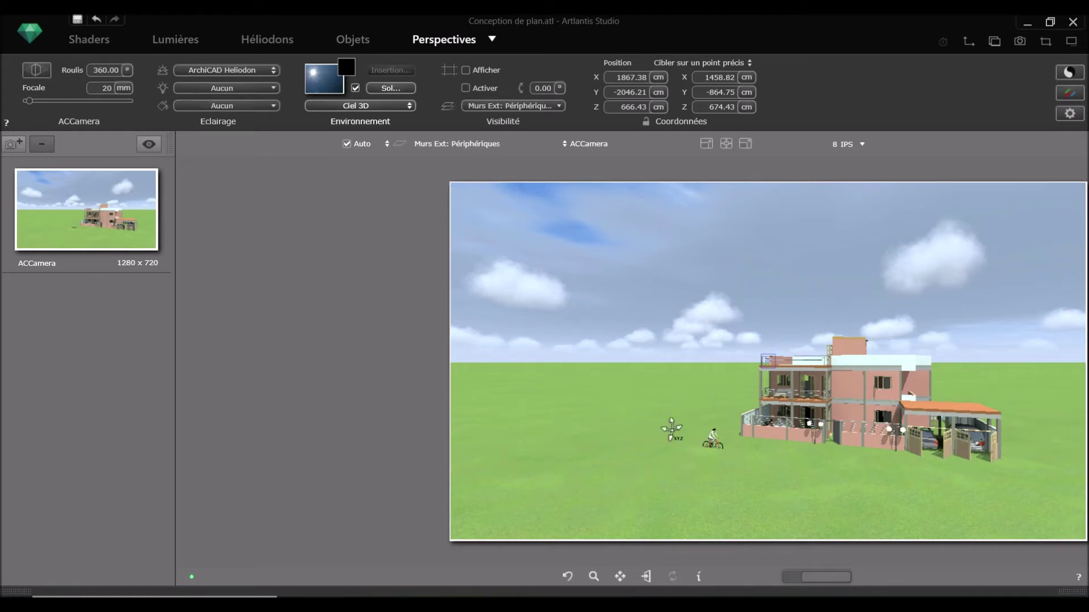
click(714, 491)
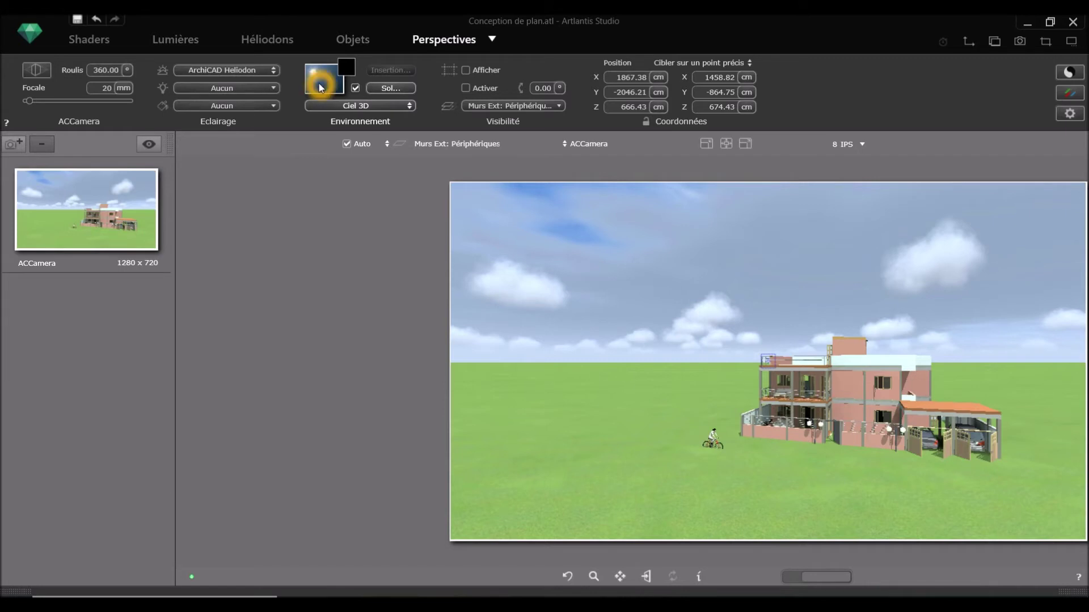
click(354, 89)
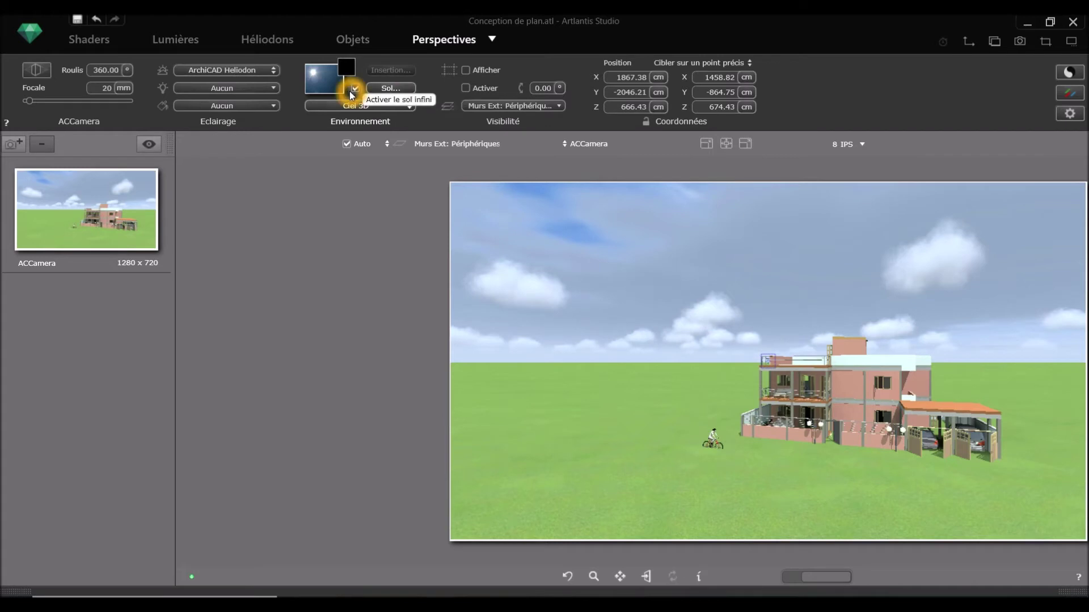
- Set the infinite ground's altitude to -100 cm in the ACCamera perspective's environment
click(386, 91)
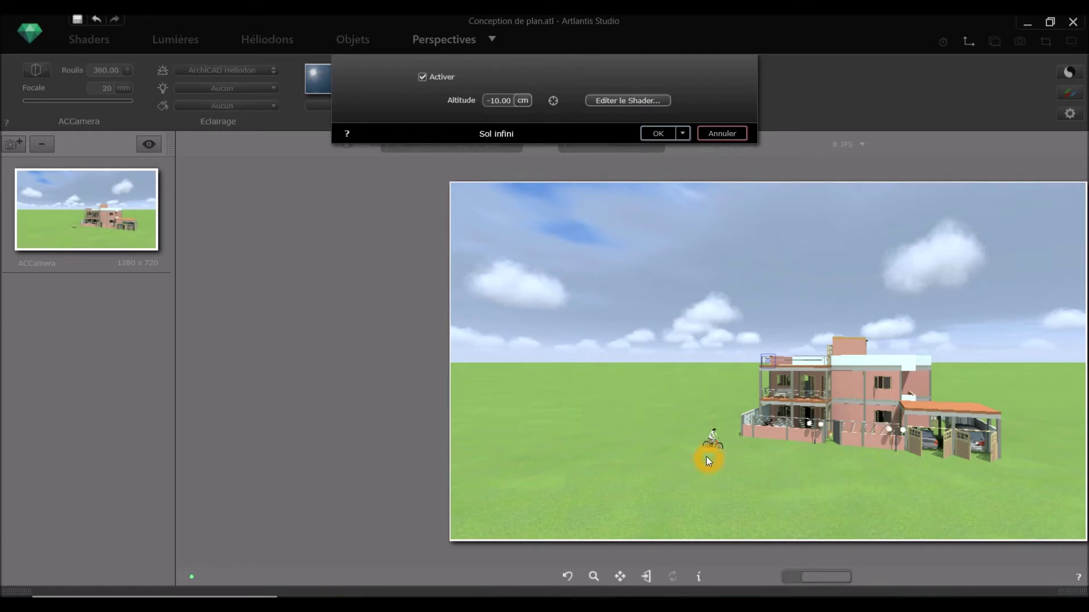
click(510, 101)
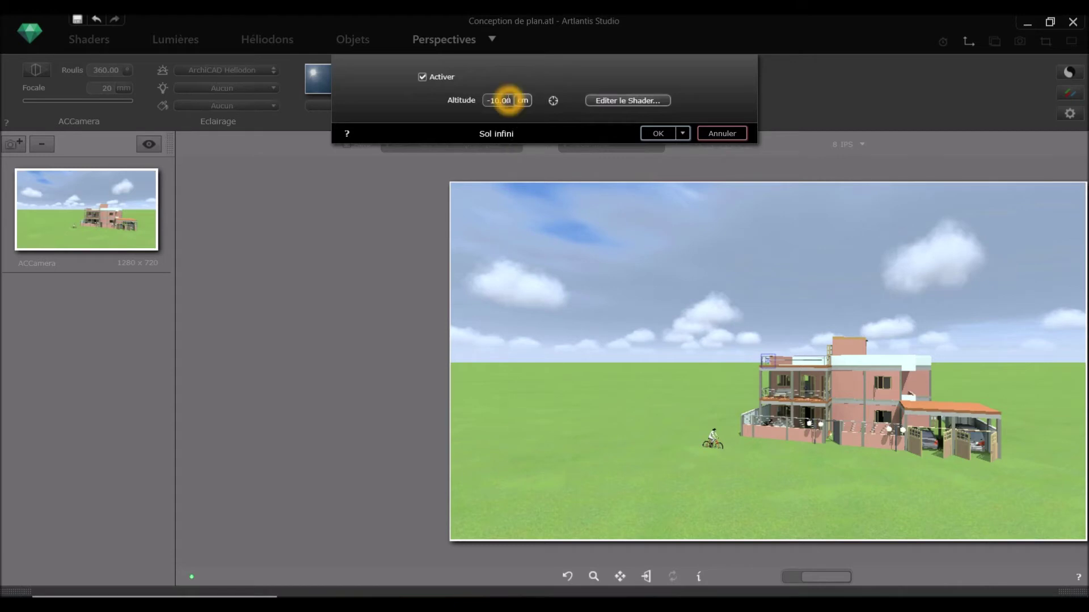
double_click(510, 100)
click(510, 99)
click(522, 101)
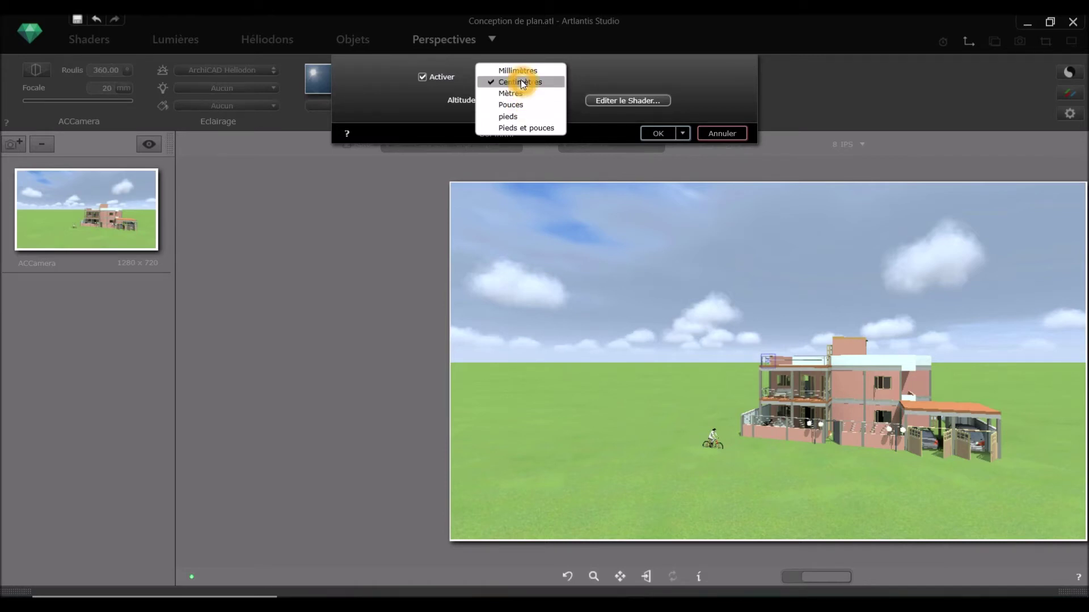
click(520, 82)
click(510, 103)
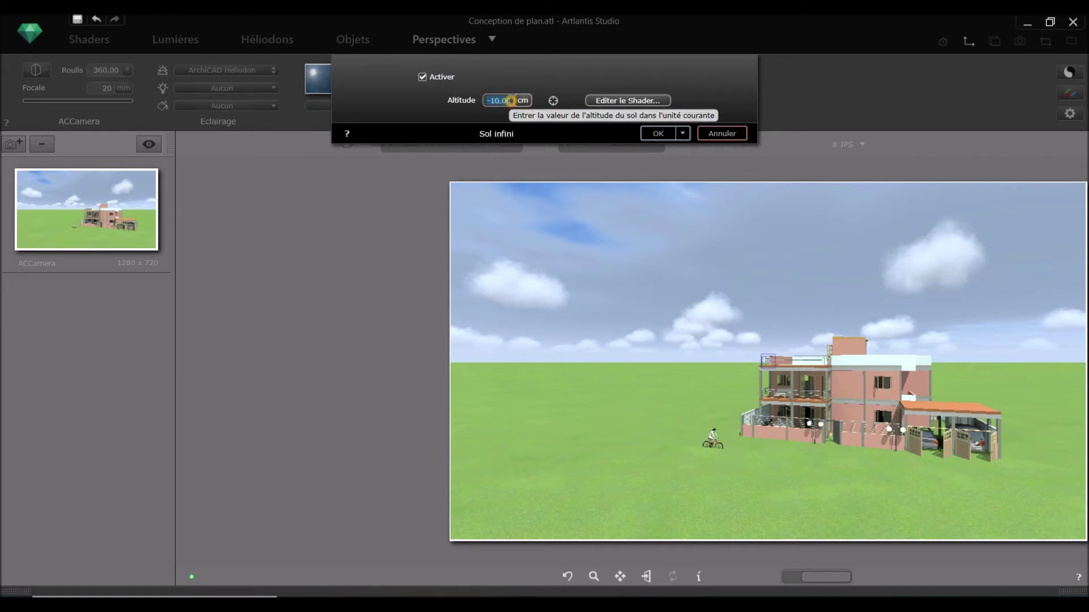
click(516, 106)
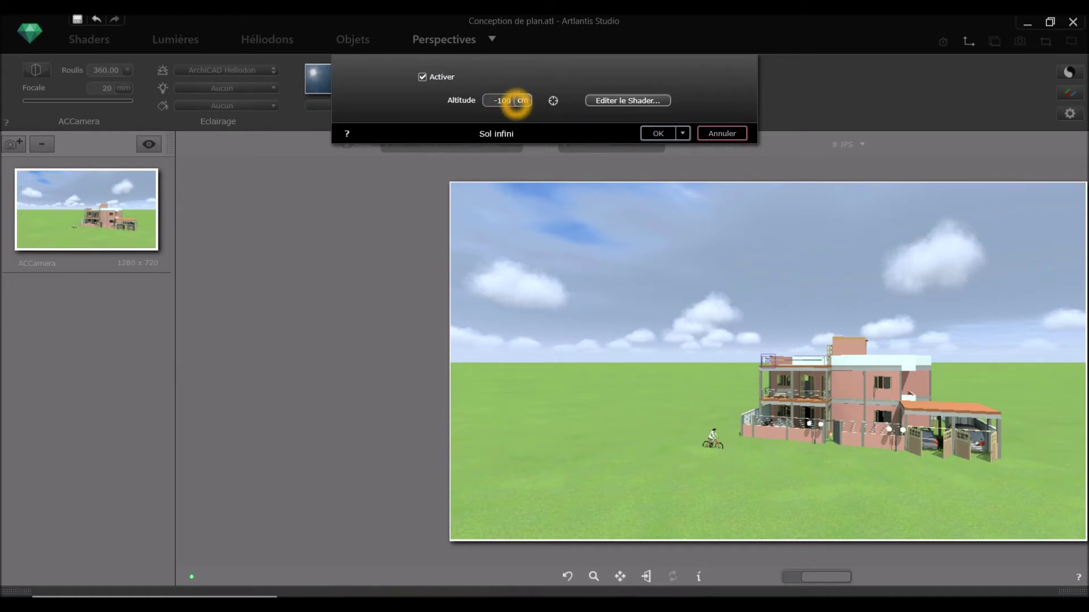
click(544, 37)
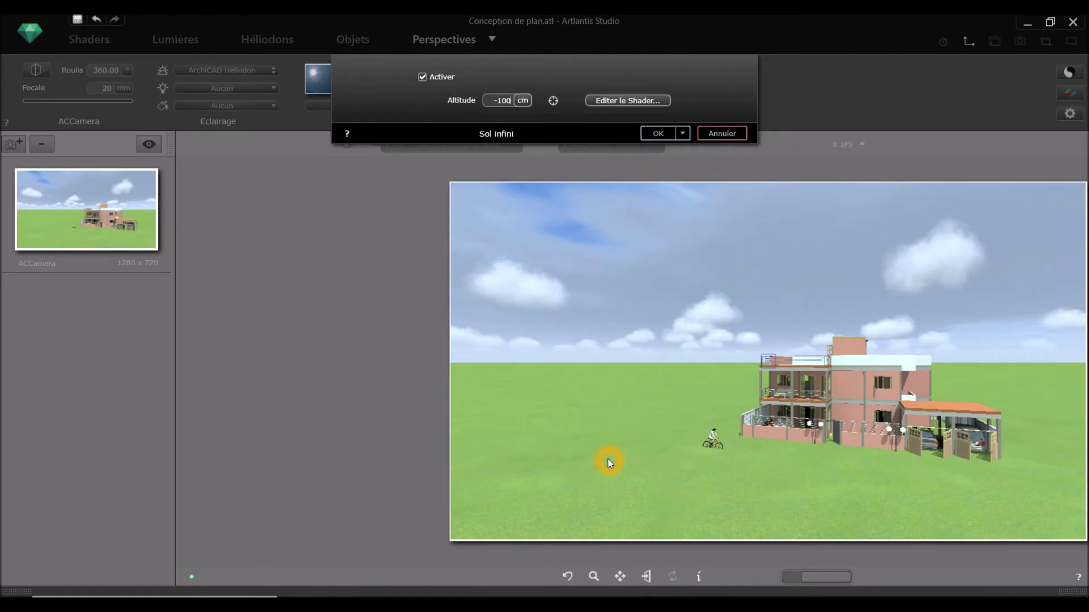
click(652, 134)
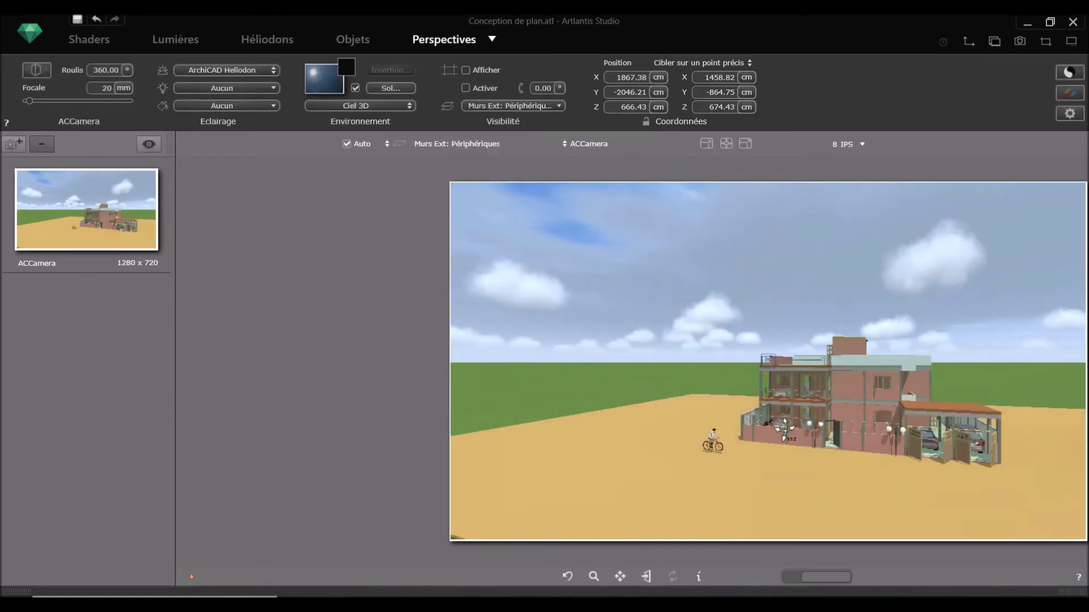
- Move the ACCamera closer to the house, to a position of about X 1843, Y -1565, Z 610 cm
scroll(1064, 466, up, 2)
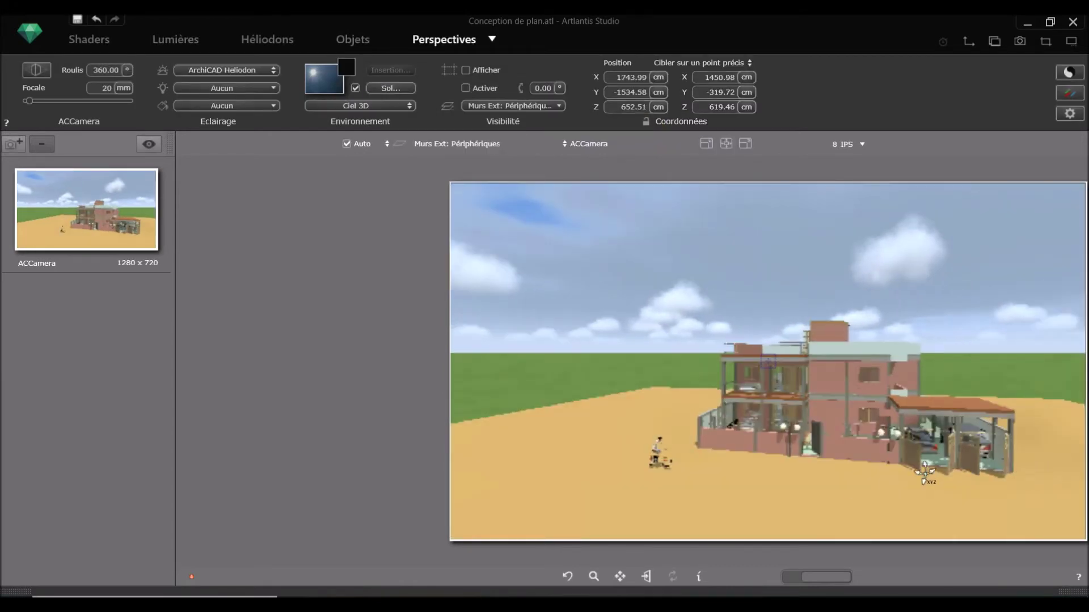
drag(899, 469, 884, 463)
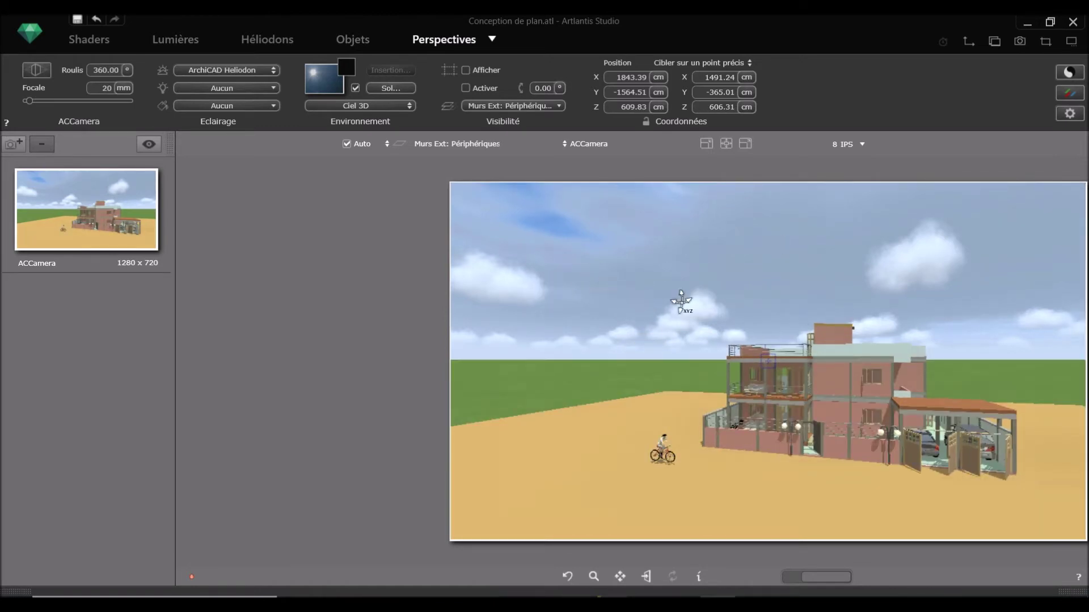
drag(608, 280, 726, 283)
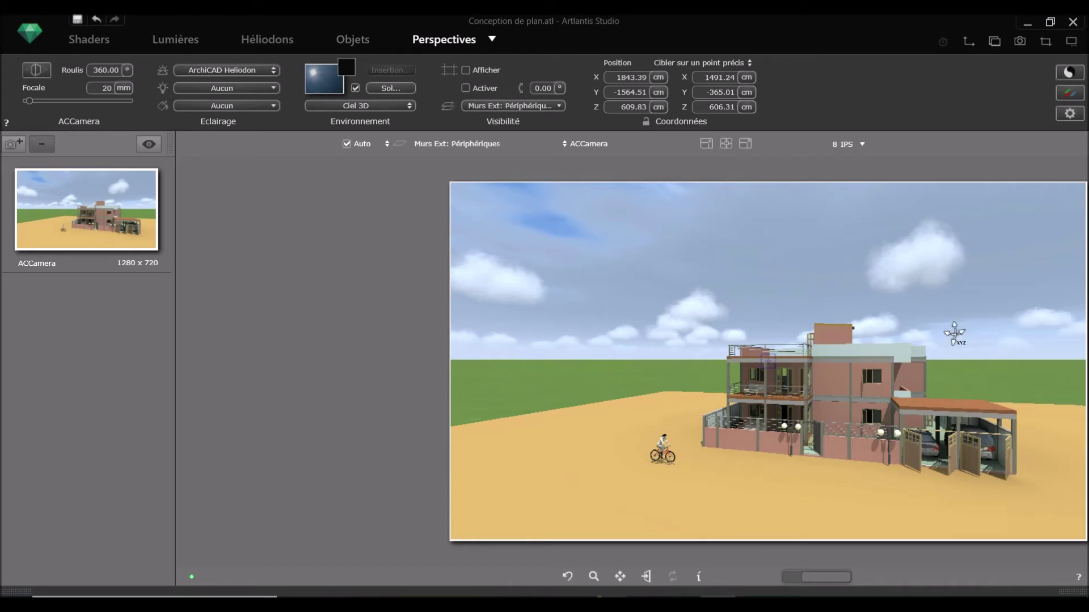
- Open the cloud settings of the ArchiCAD Heliodon and set the Cirrus amount to 51
click(325, 44)
click(267, 41)
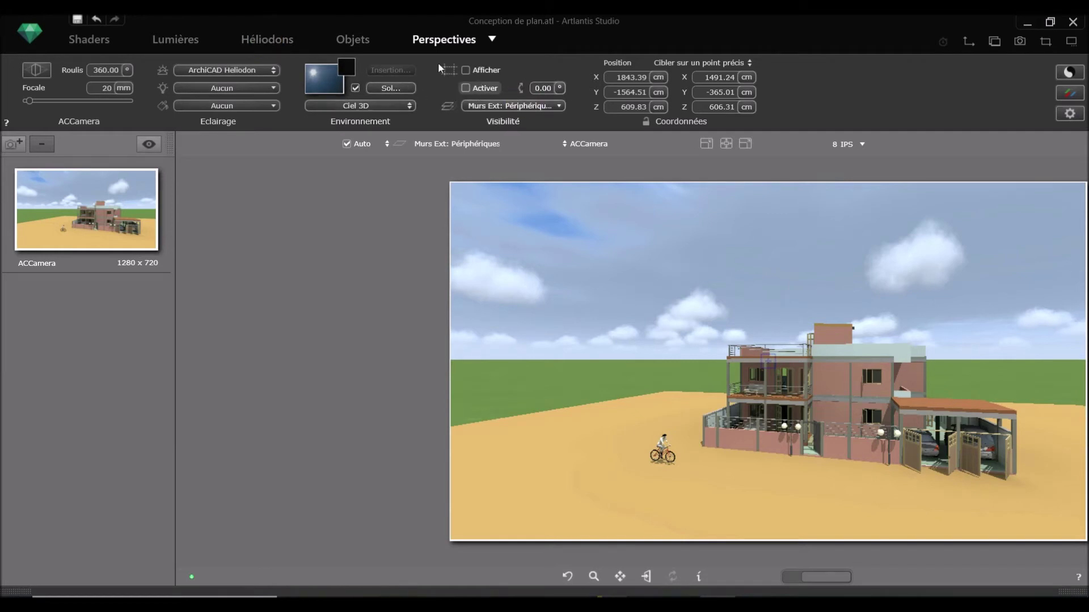
click(278, 39)
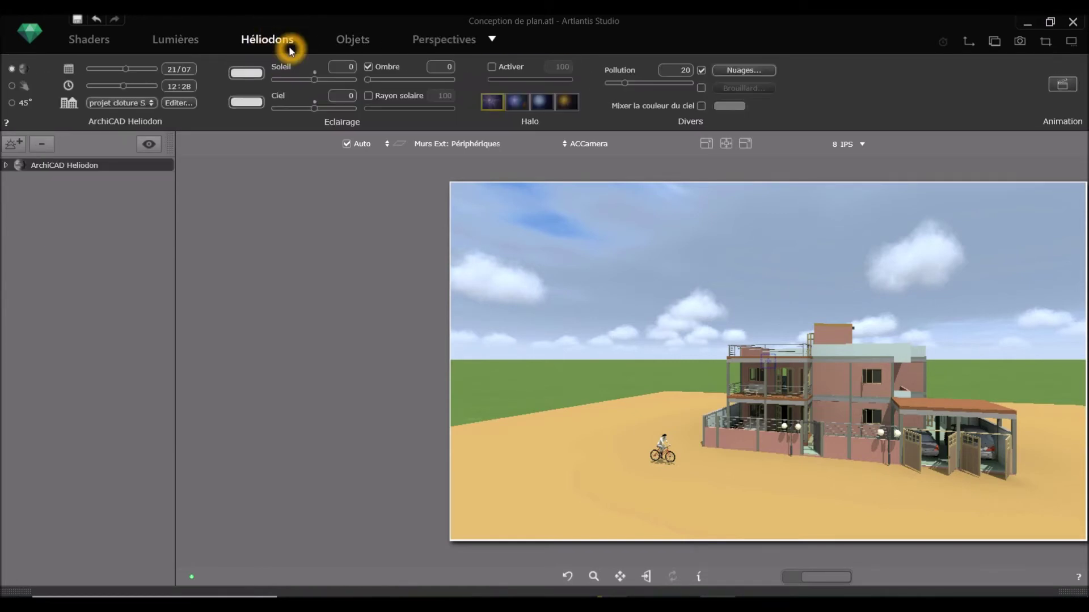
click(272, 39)
click(748, 73)
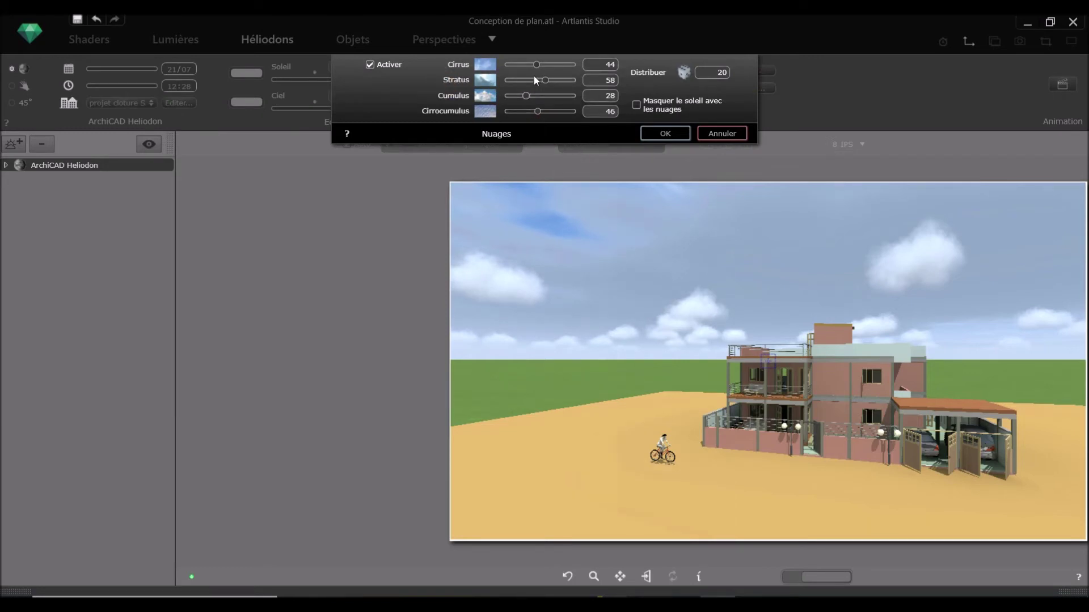
click(464, 65)
click(460, 99)
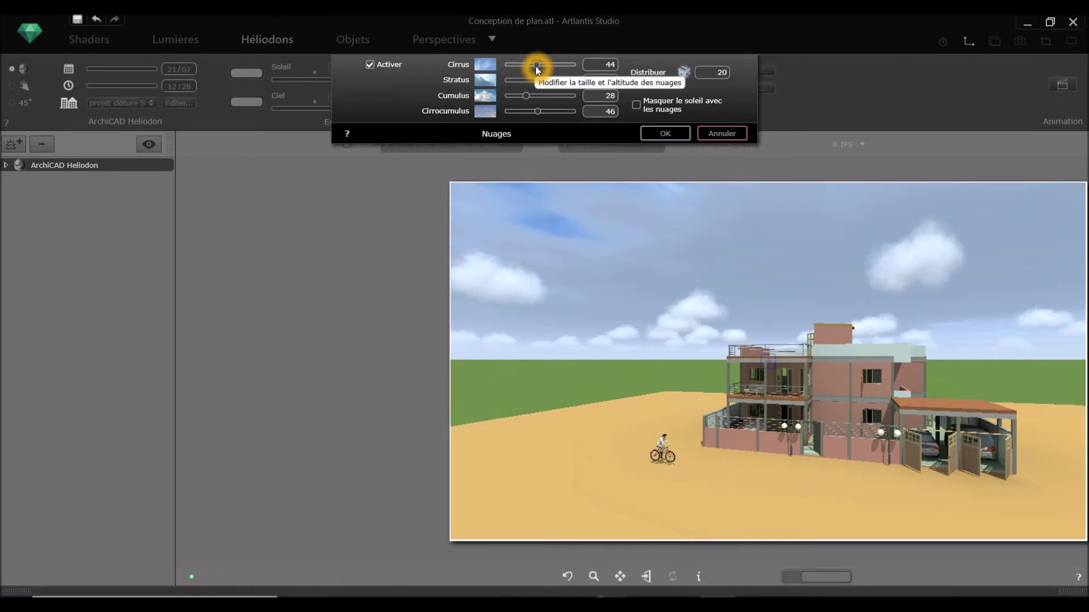
mouse_move(523, 65)
mouse_down()
mouse_move(498, 67)
mouse_move(554, 69)
mouse_move(540, 67)
mouse_up()
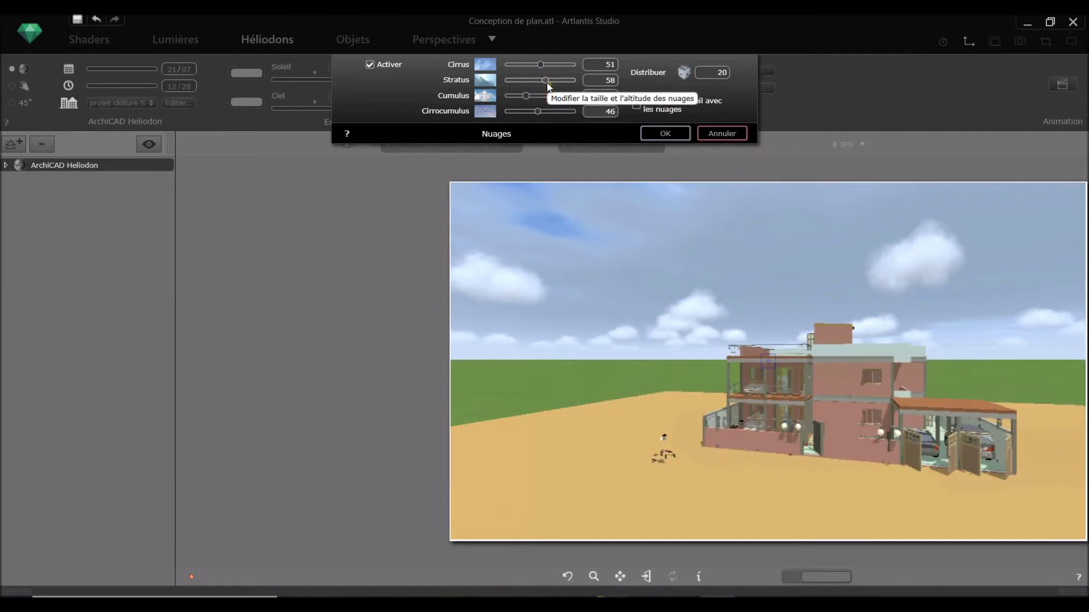
- Set the Stratus clouds to 24 and the Cumulus clouds to 25
drag(546, 83, 507, 88)
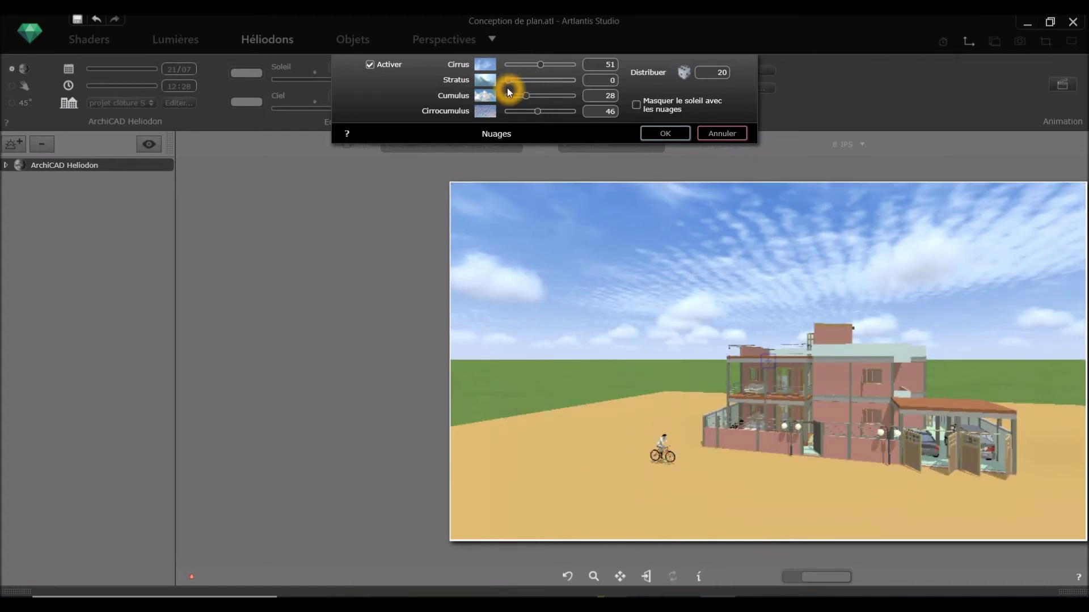
mouse_move(507, 87)
mouse_down()
mouse_move(550, 87)
mouse_move(525, 86)
mouse_up()
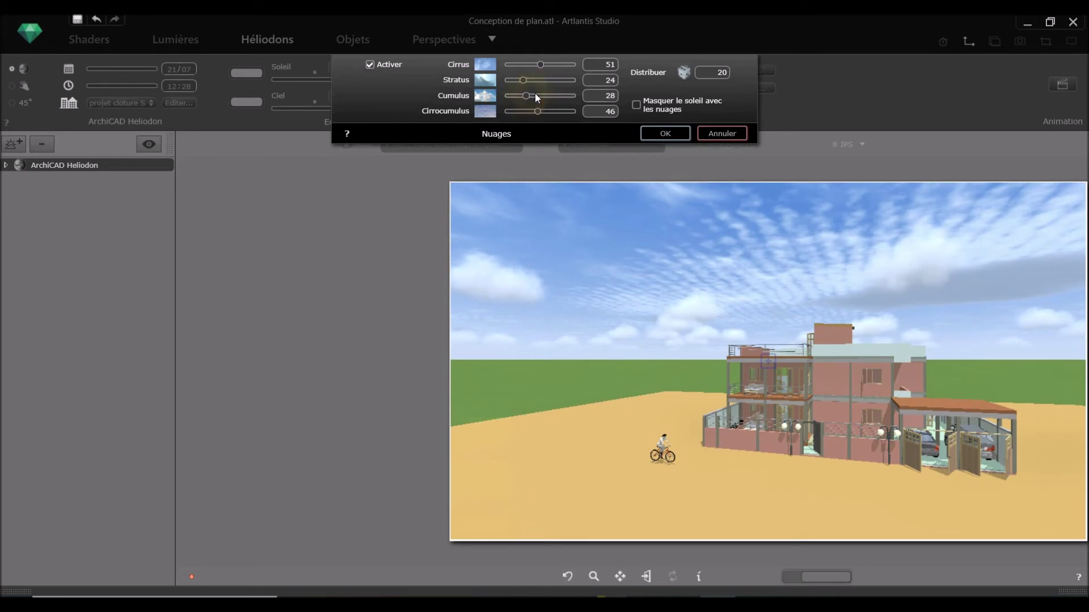
mouse_move(540, 95)
mouse_down()
mouse_move(553, 96)
mouse_move(524, 95)
mouse_up()
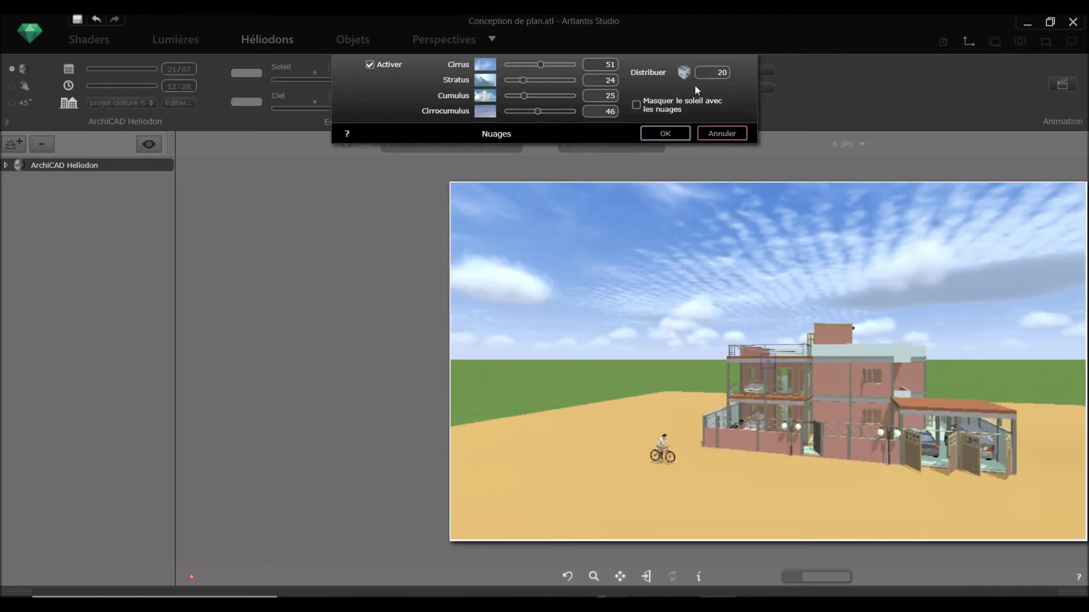
- Redistribute the clouds across the sky repeatedly until the distribution value is 70
click(685, 72)
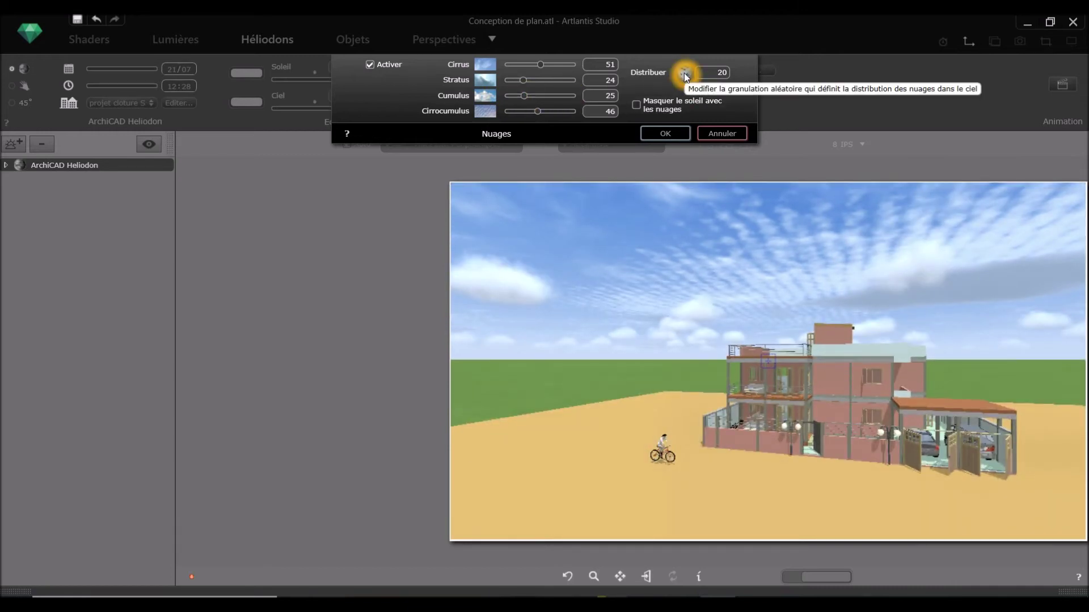
click(684, 72)
click(685, 73)
click(685, 73)
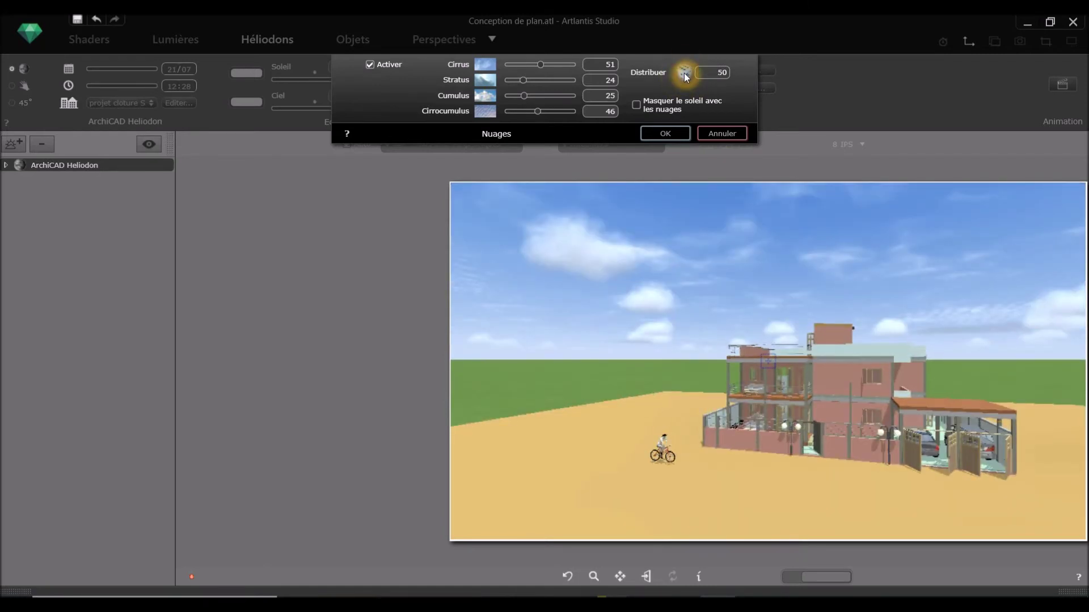
click(685, 73)
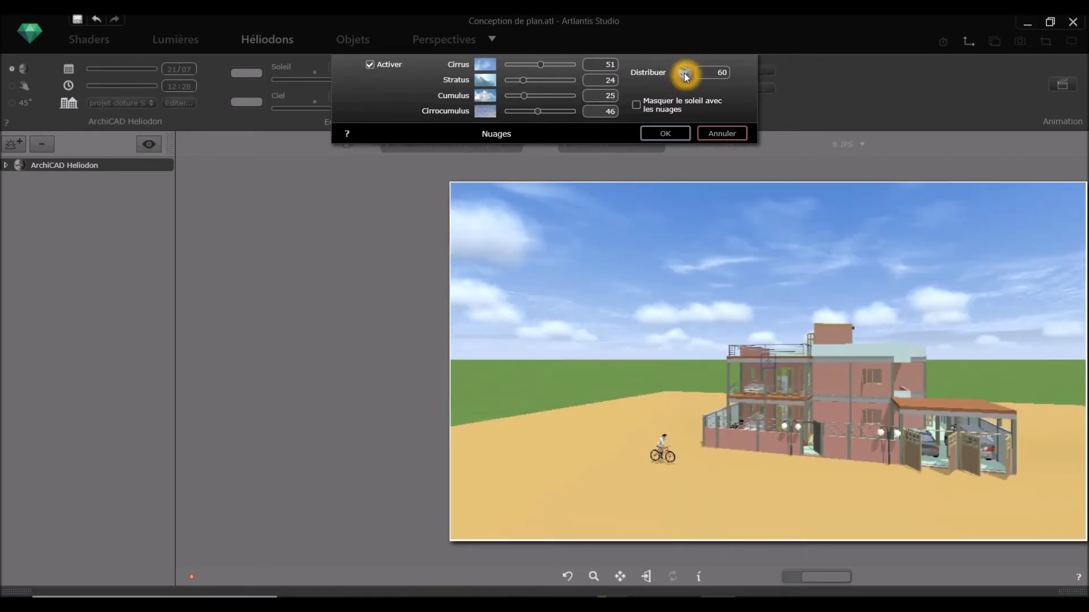
click(684, 73)
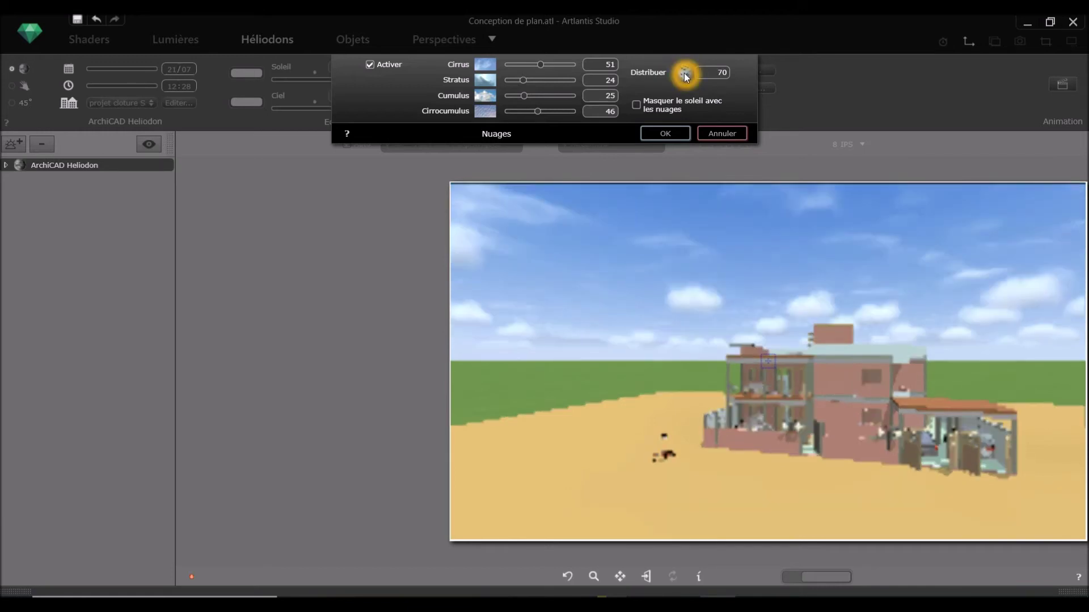
- Set the Cirrocumulus clouds to 51 and apply the cloud settings
drag(539, 108, 522, 117)
click(541, 117)
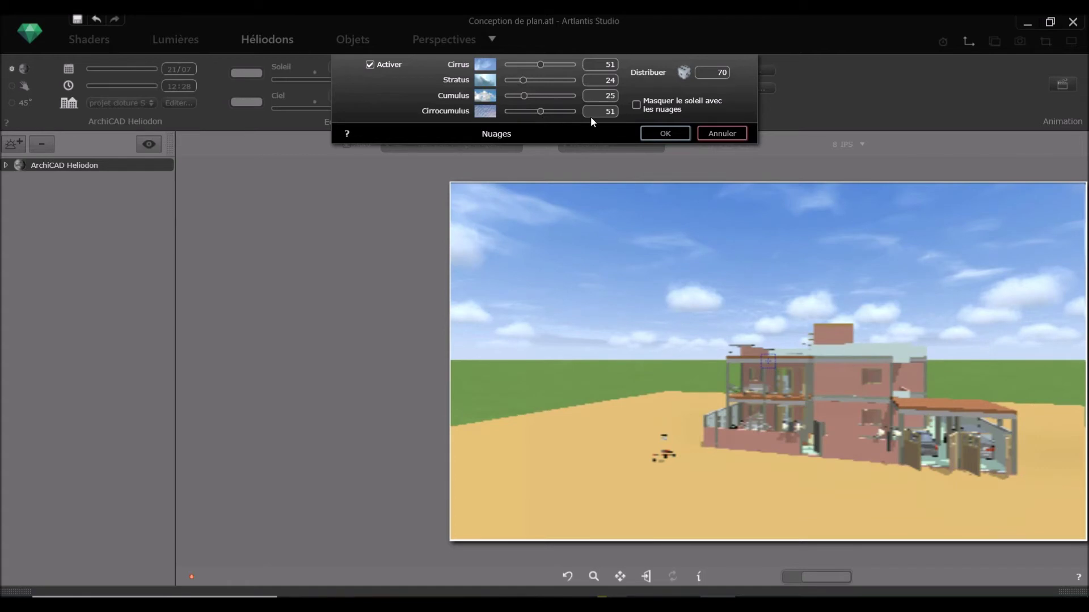
click(667, 134)
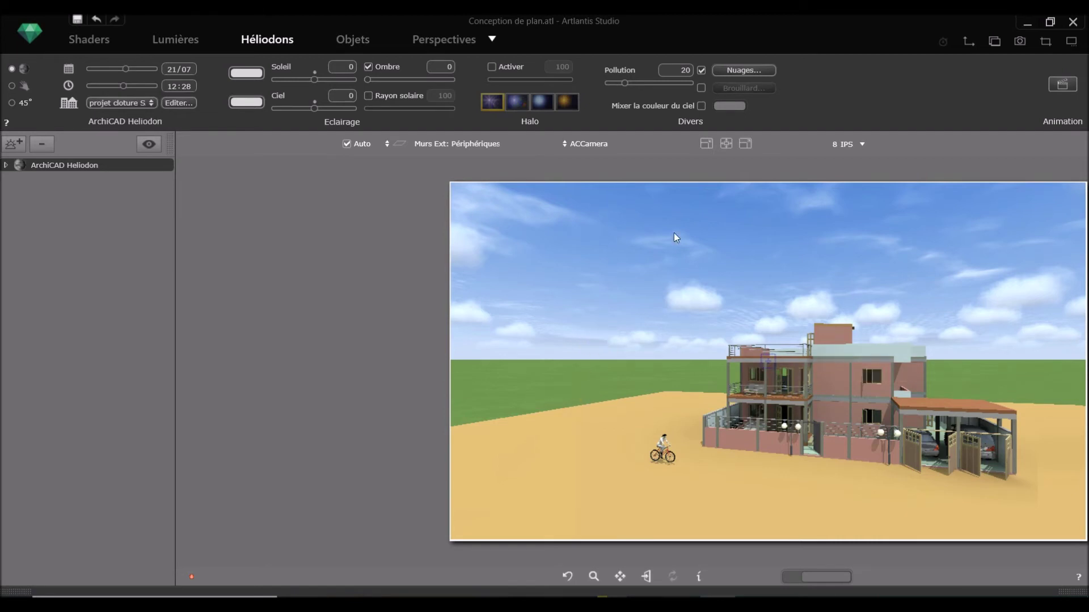
click(603, 161)
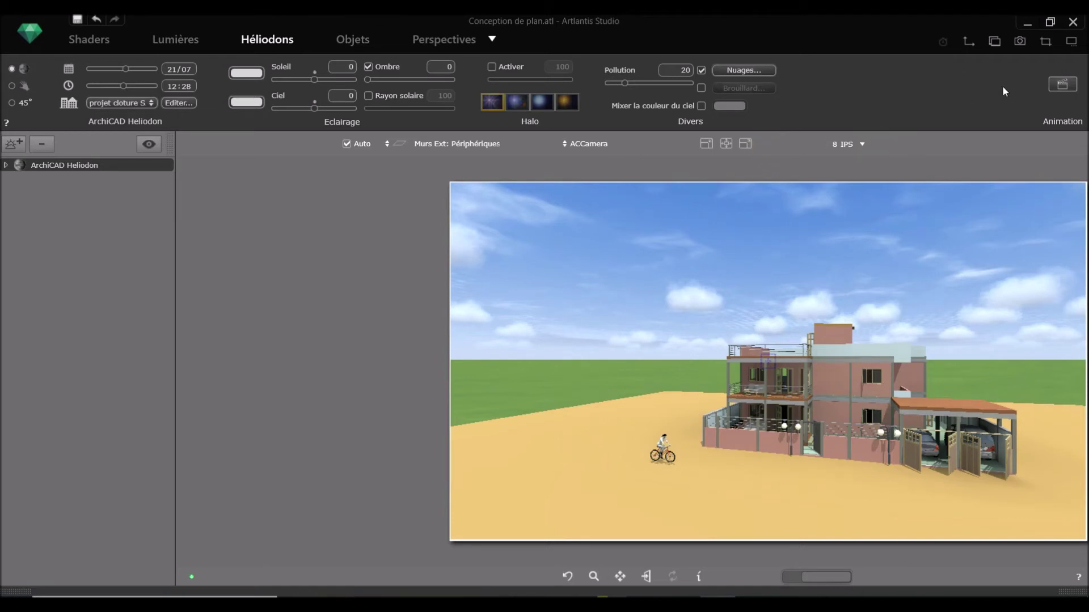
- Open the ACCamera perspective's rendering parameters and set the render size to 1920x1080 Full HD
click(439, 50)
click(843, 98)
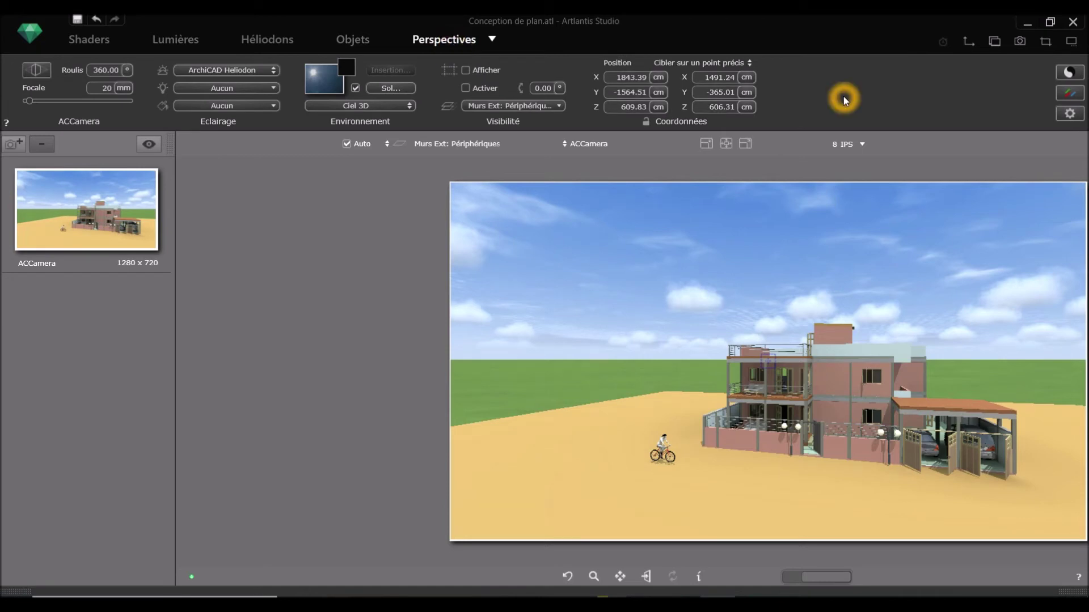
click(936, 245)
click(1071, 121)
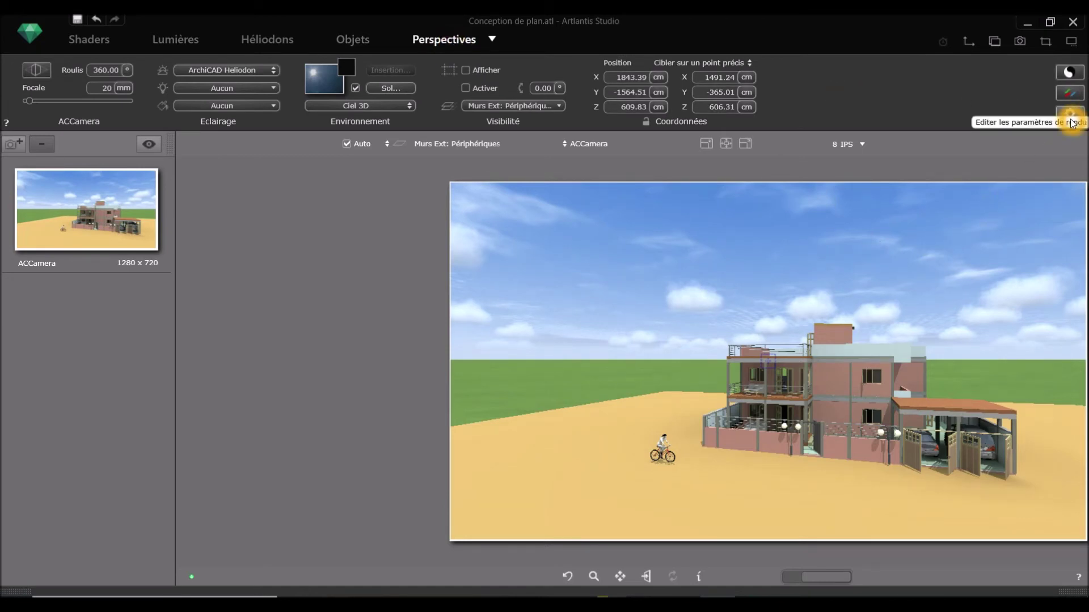
click(1066, 116)
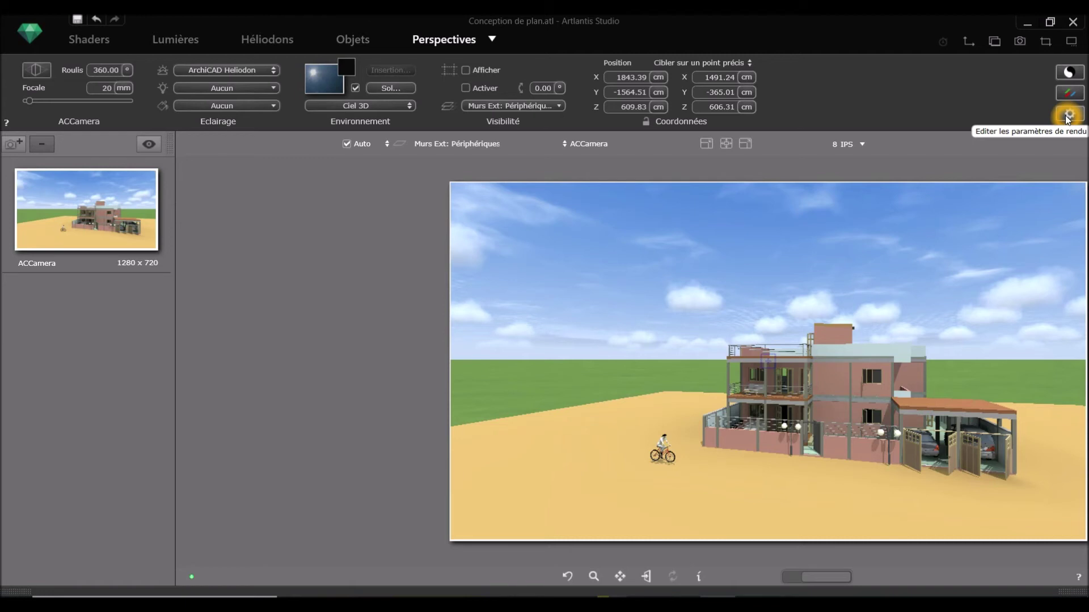
click(1068, 117)
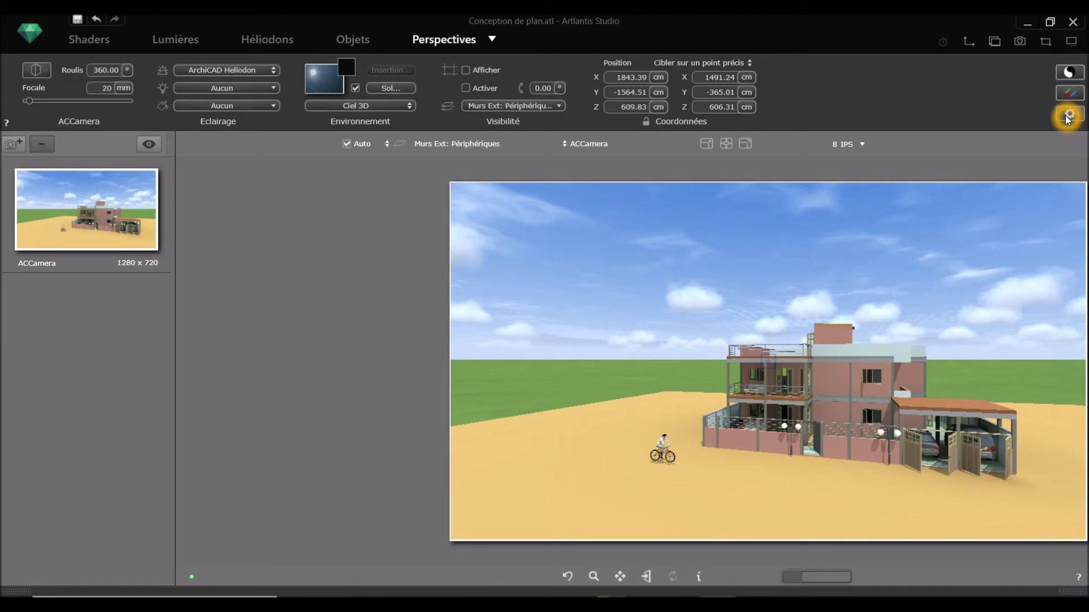
click(1068, 117)
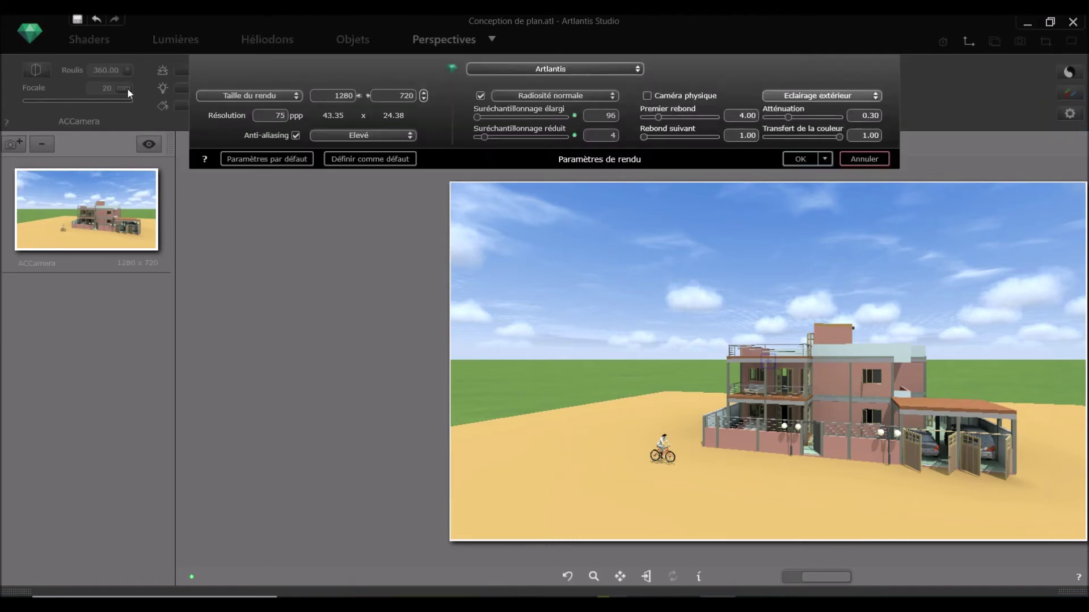
click(282, 102)
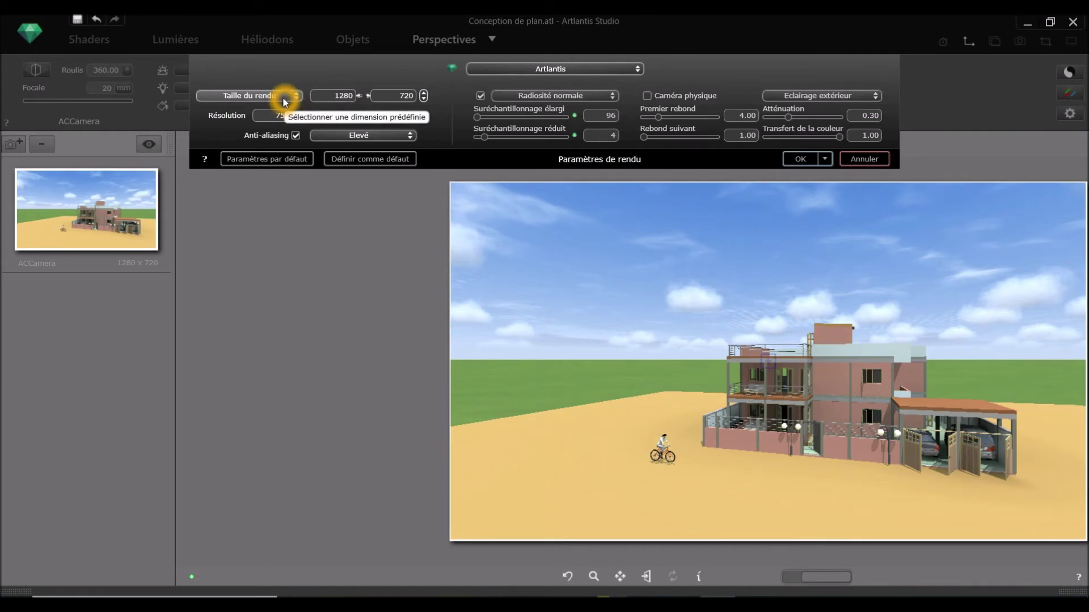
click(285, 102)
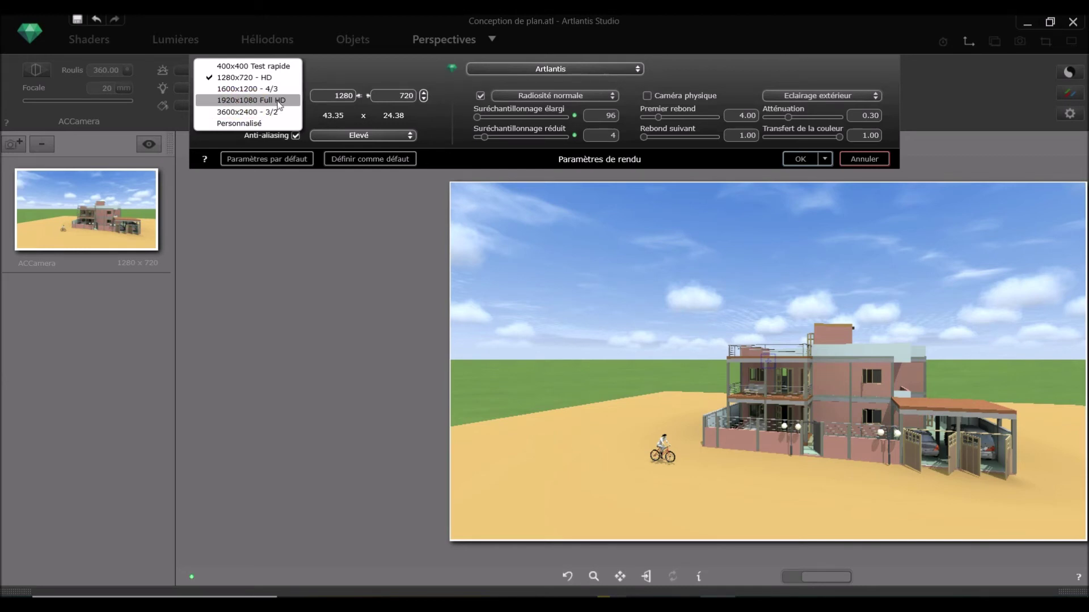
click(208, 100)
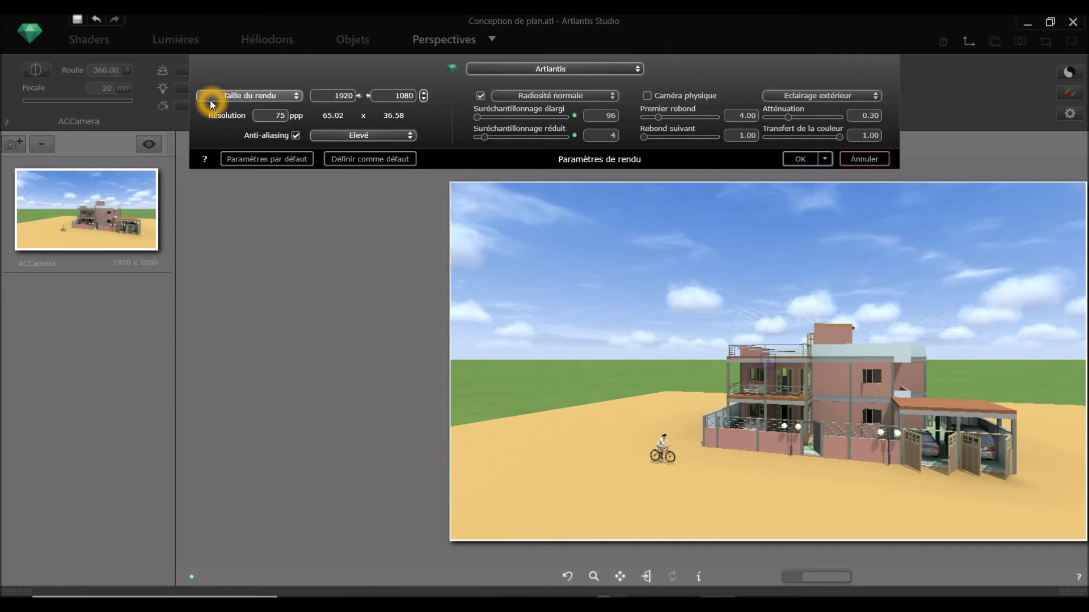
- Set the render resolution to 100 ppp, keep the exterior lighting option, and apply the rendering parameters
click(268, 114)
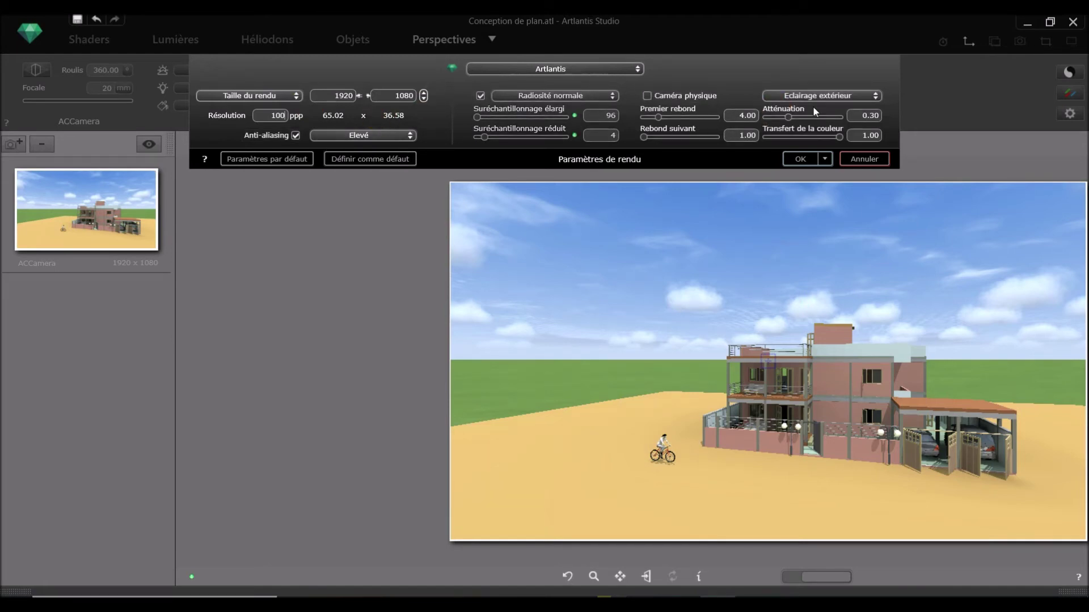
click(850, 98)
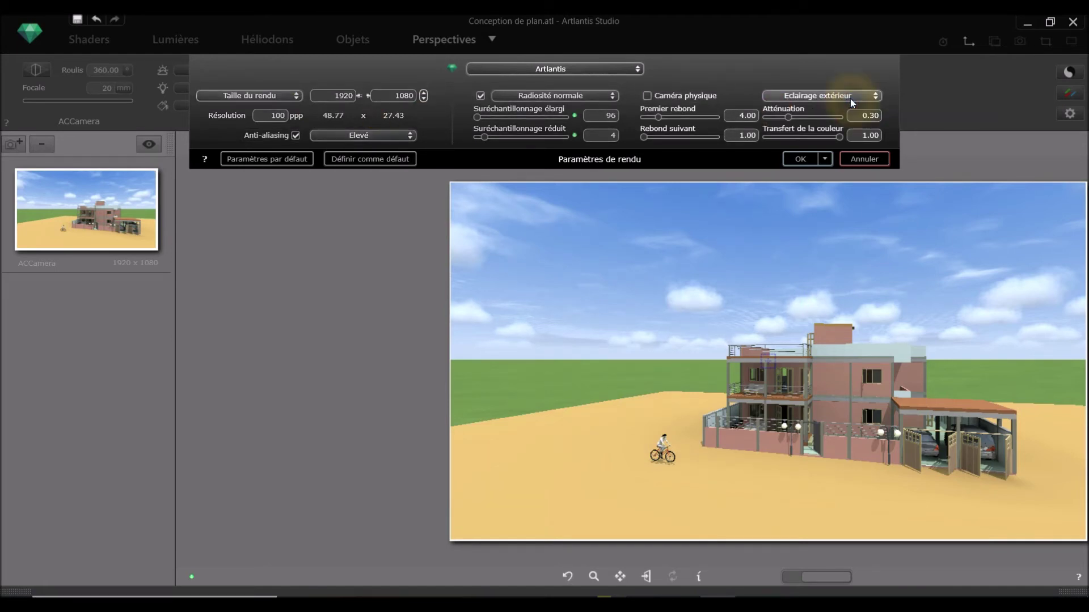
click(732, 71)
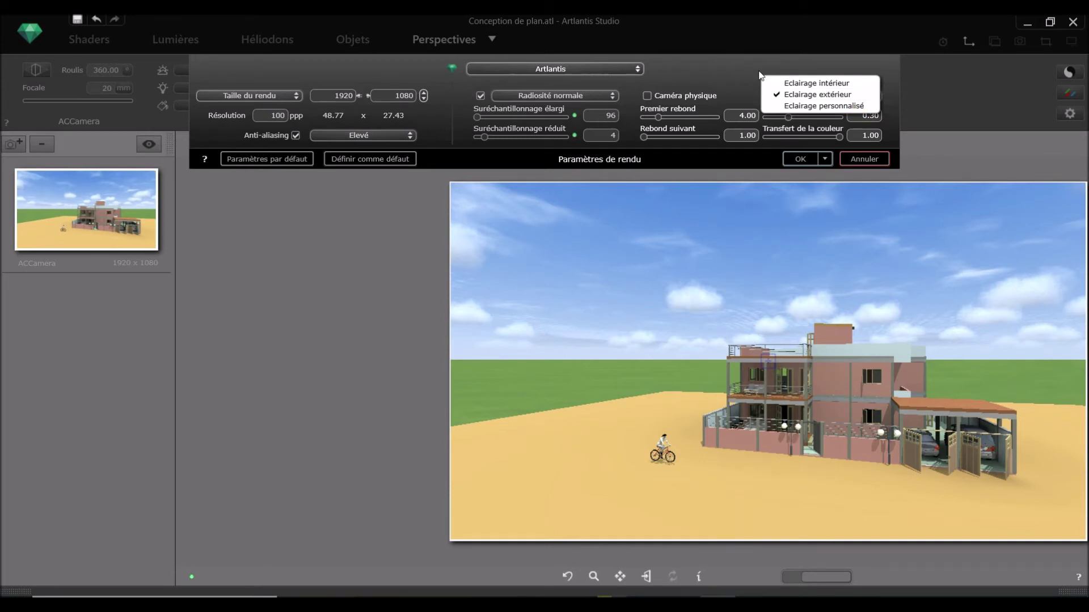
click(763, 98)
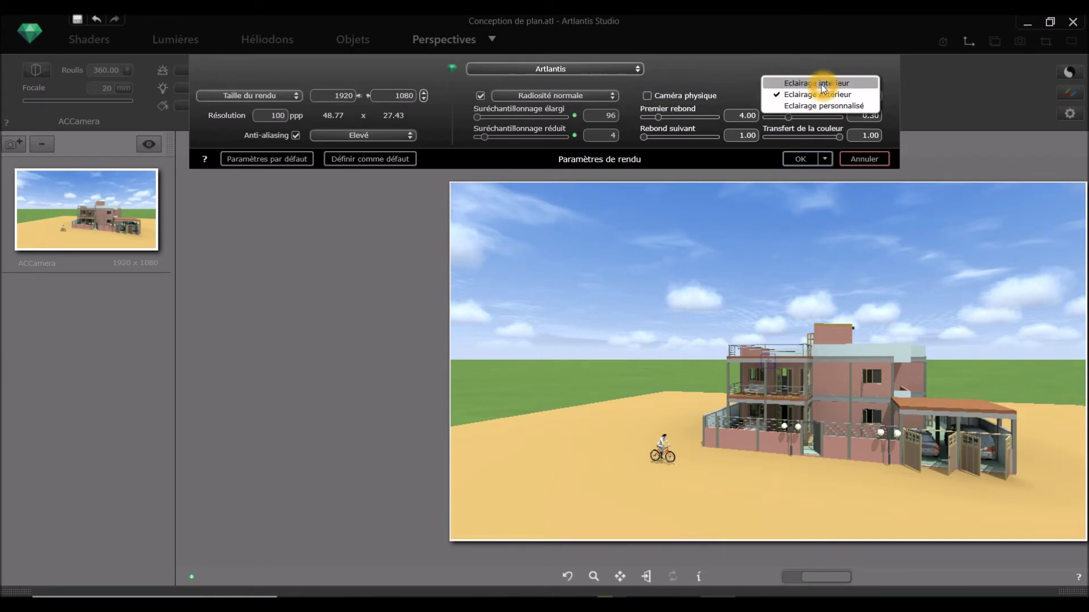
click(776, 96)
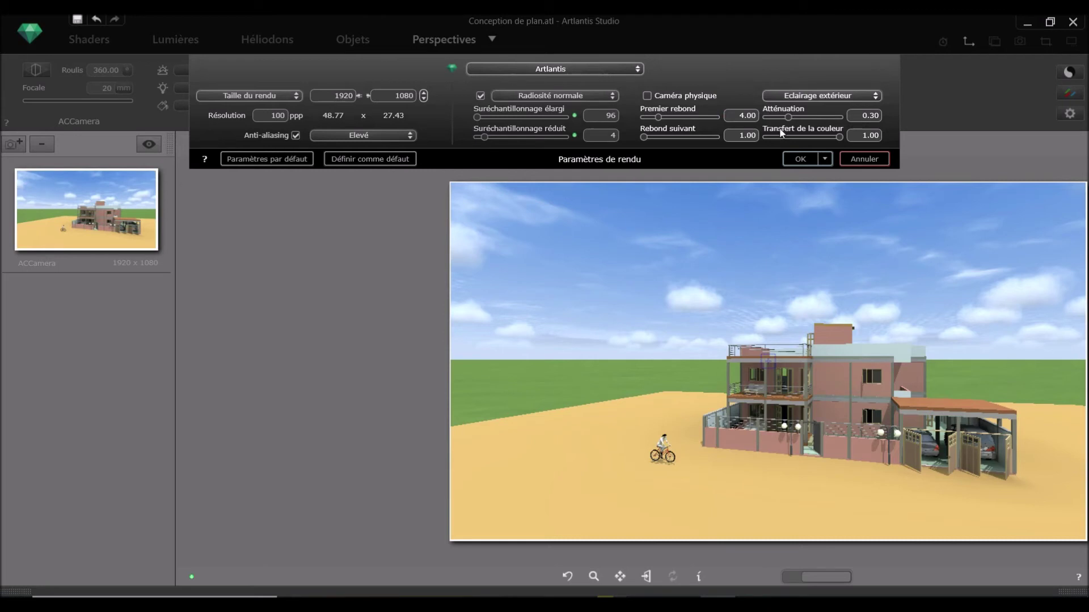
click(796, 160)
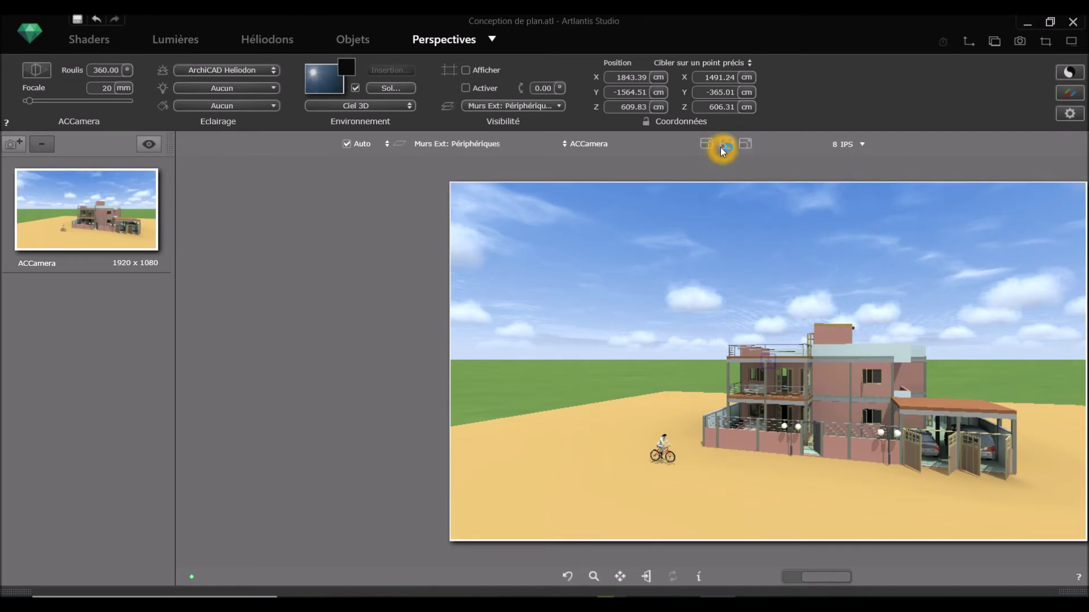
- Enlarge the perspective preview so the house is displayed at a bigger size
click(747, 146)
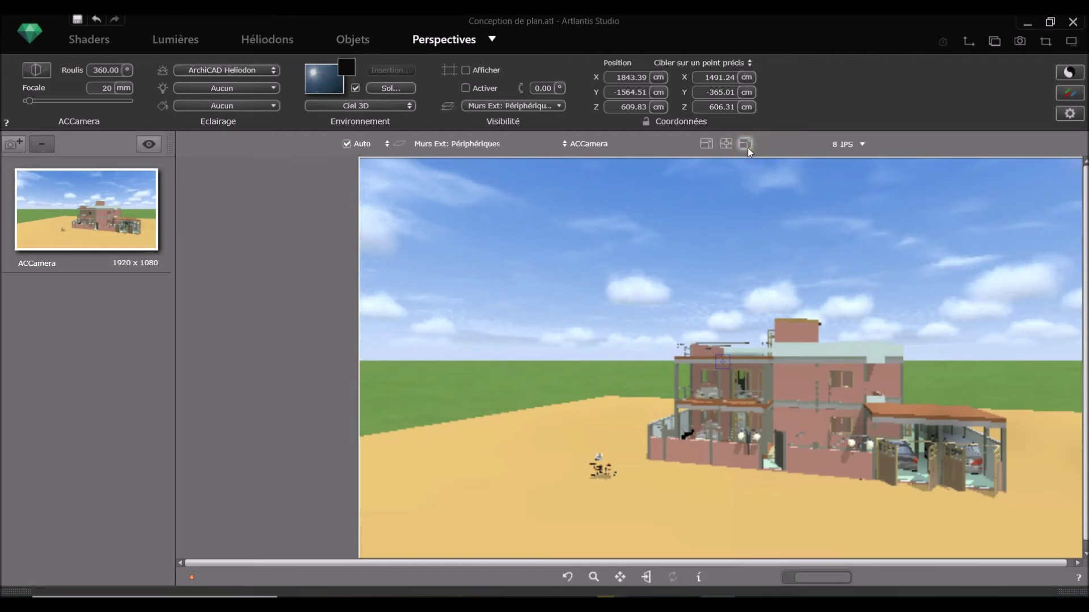
click(749, 150)
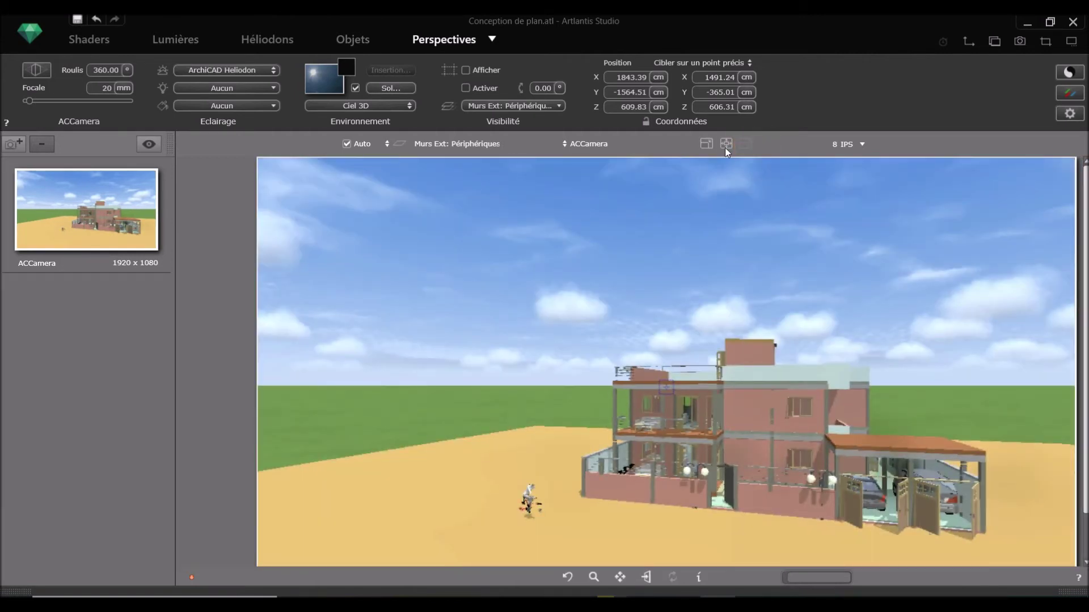
click(725, 146)
click(727, 147)
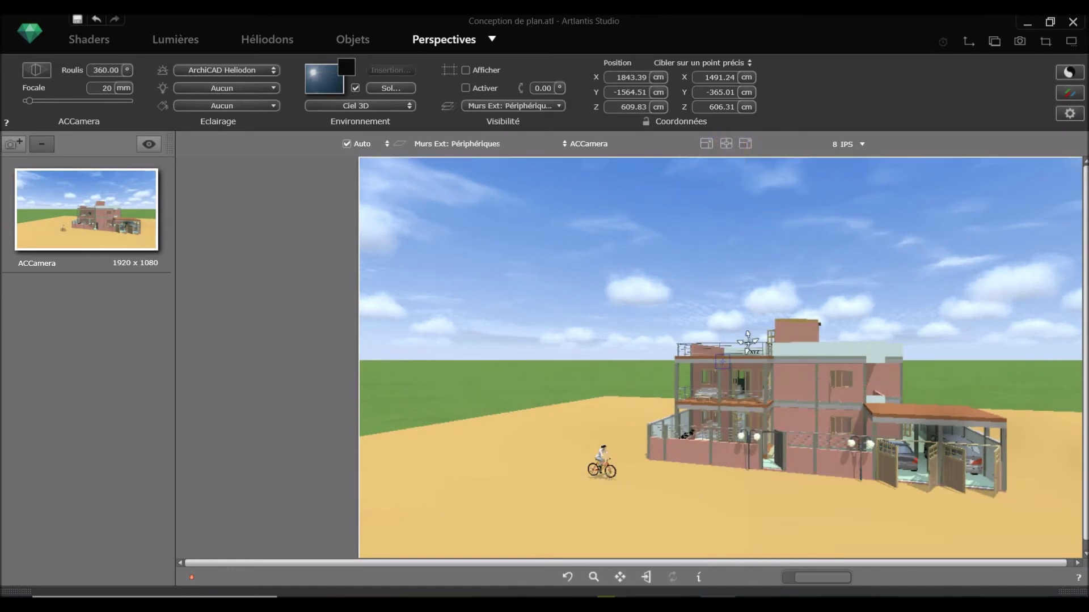
- Try moving the ACCamera viewpoint far away from the house and reset the view
drag(819, 578, 848, 577)
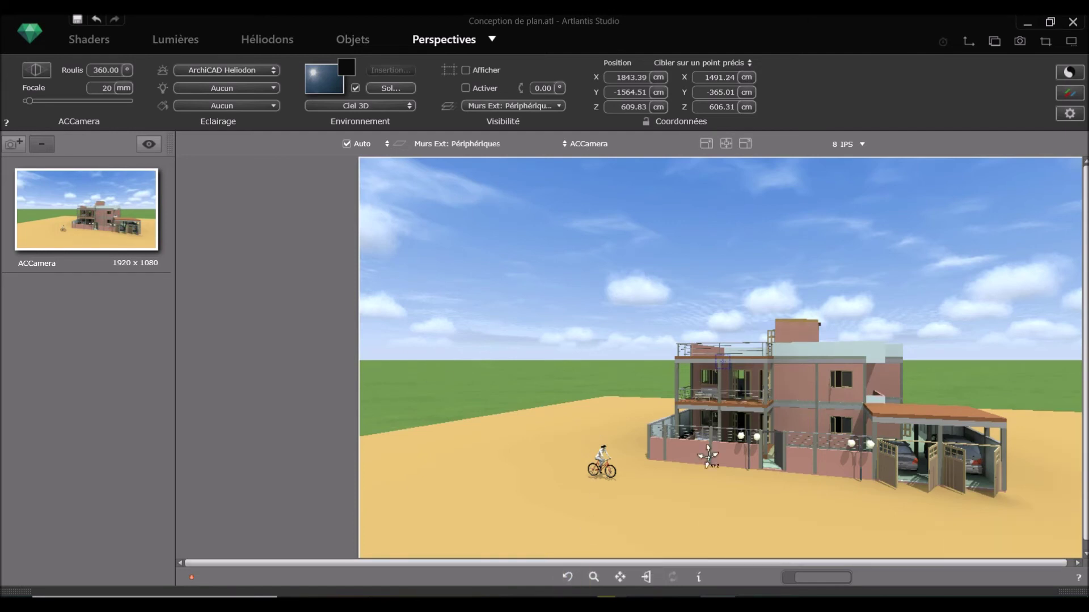
drag(618, 354, 802, 437)
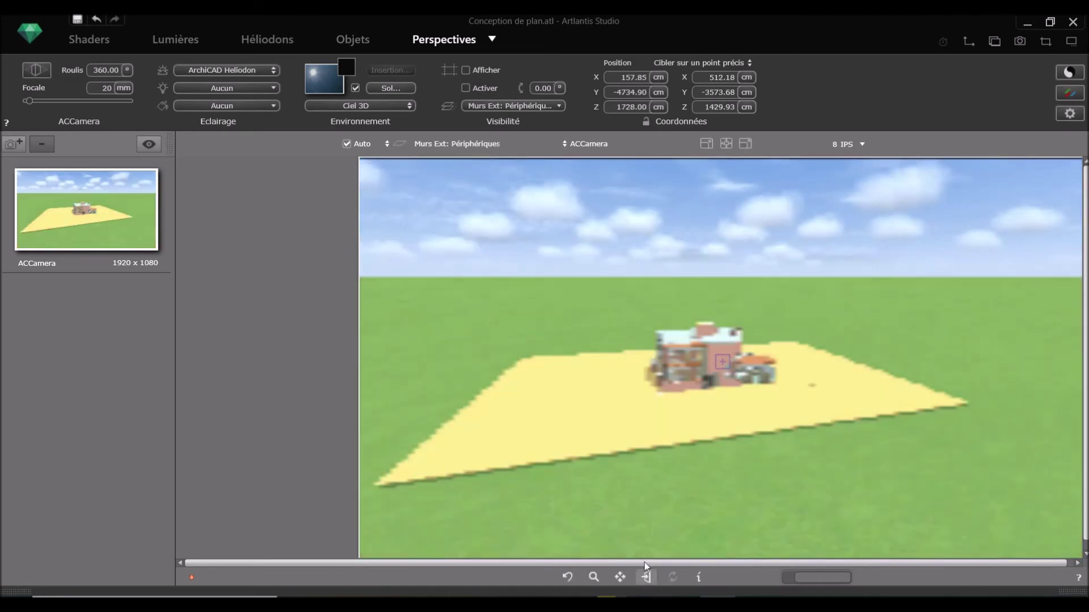
click(569, 577)
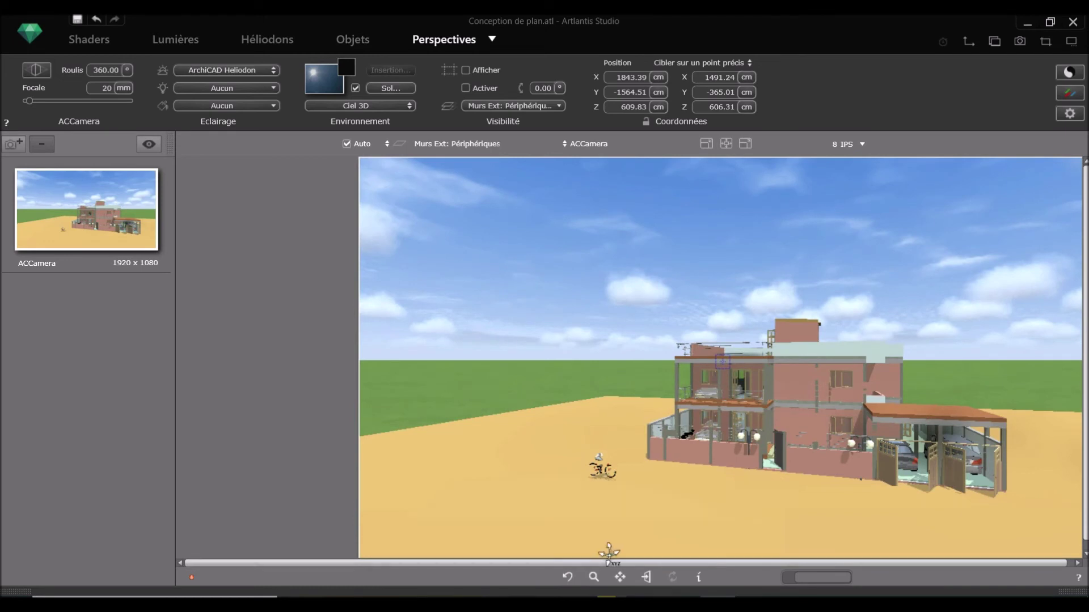
- Move the ACCamera viewpoint around to the garage-side corner of the house, at about X 3525, Y 166, Z 417 cm
click(619, 577)
drag(618, 423, 568, 392)
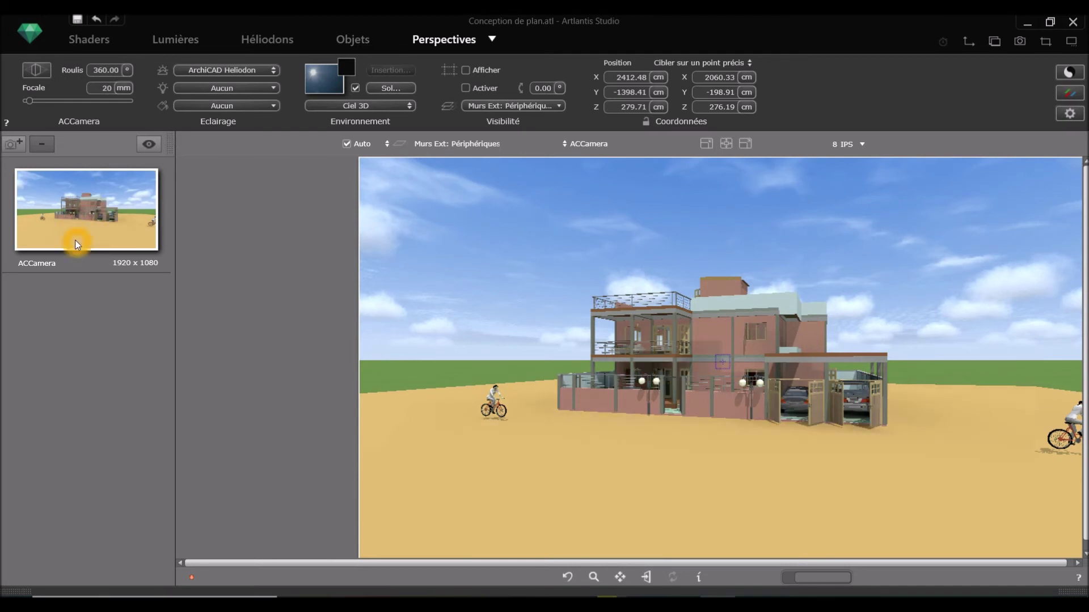
click(90, 264)
click(729, 372)
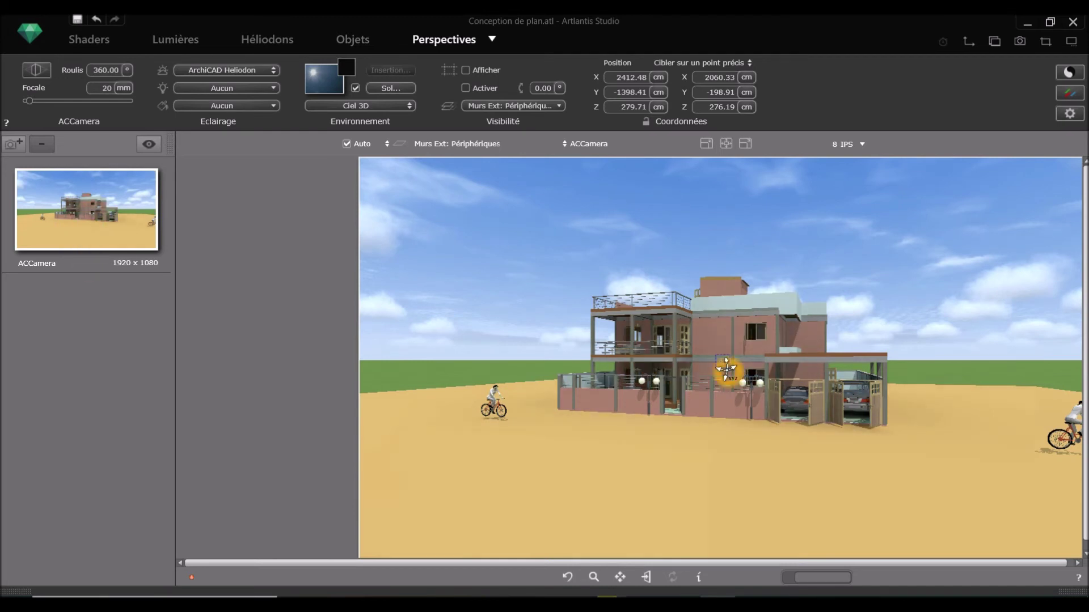
drag(789, 377, 547, 389)
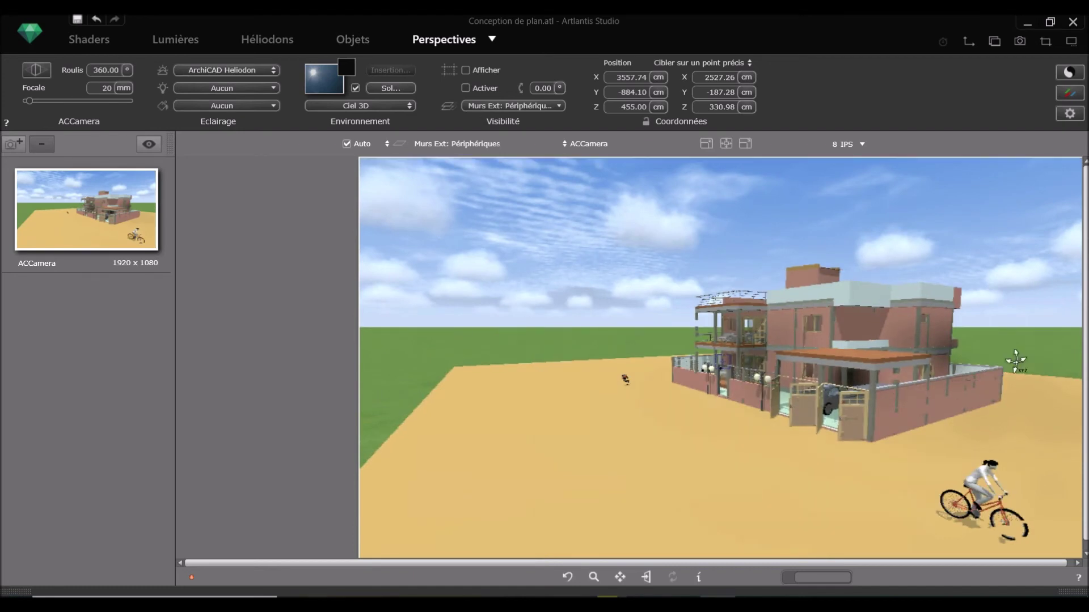
drag(1015, 362, 782, 437)
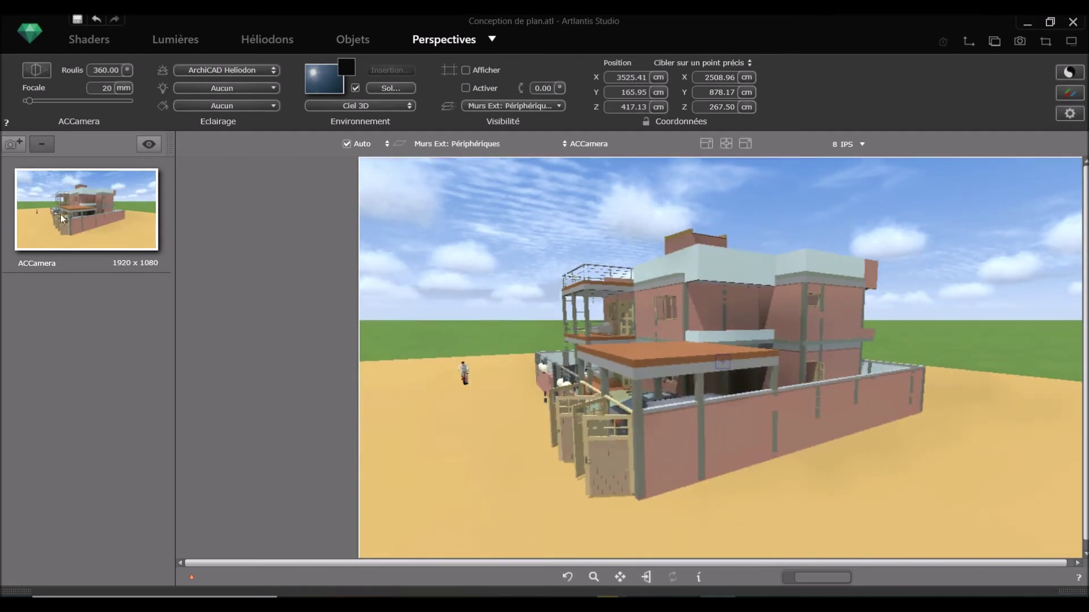
- Add a second perspective from the current view and move its viewpoint to an elevated view of the house front
click(18, 144)
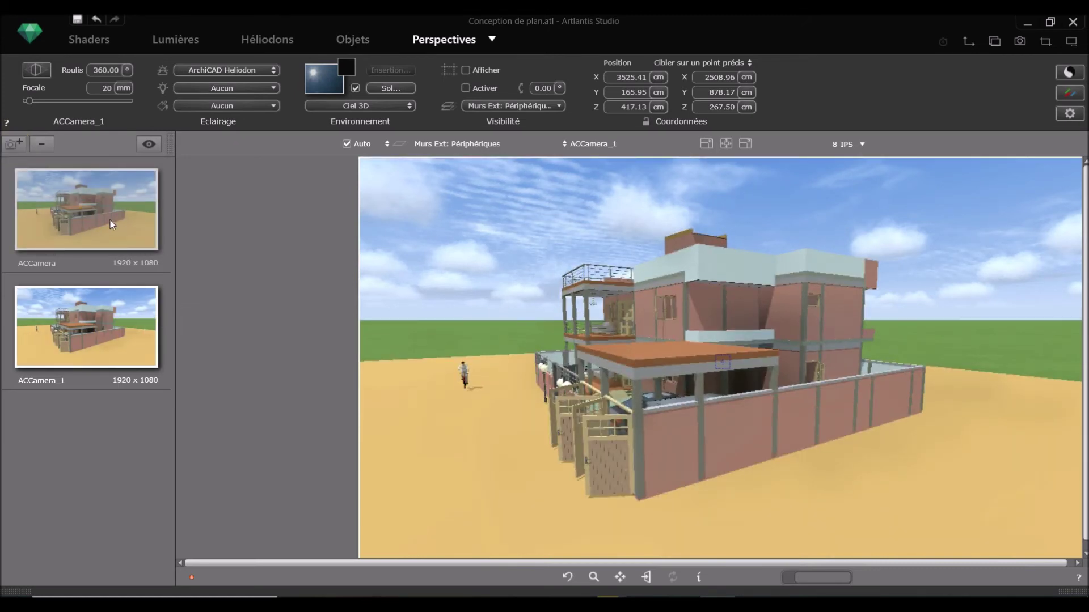
click(206, 282)
click(602, 369)
click(589, 342)
drag(549, 343, 1062, 419)
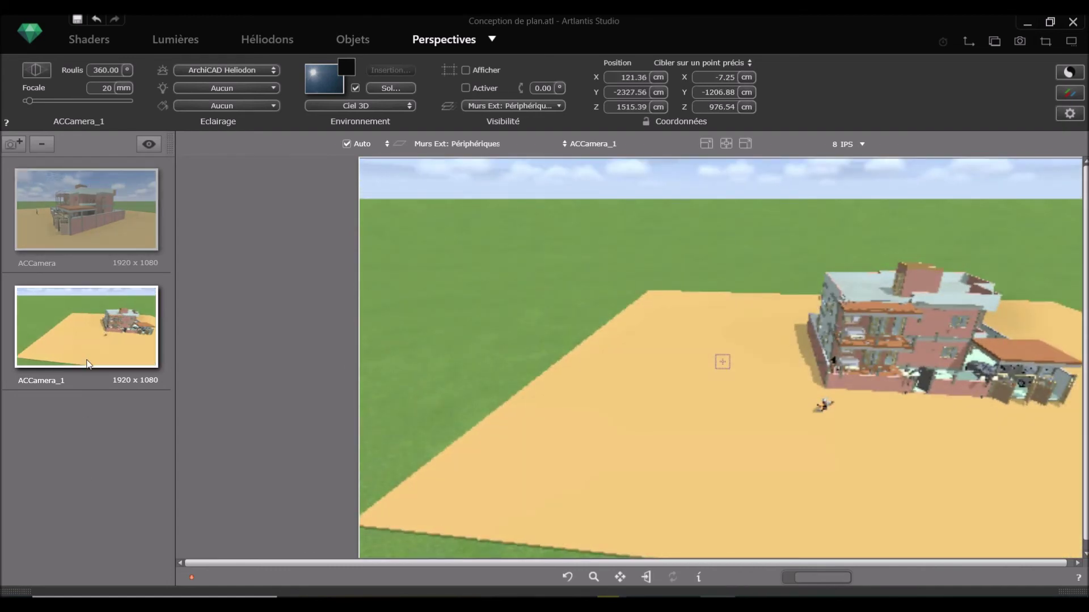
click(71, 189)
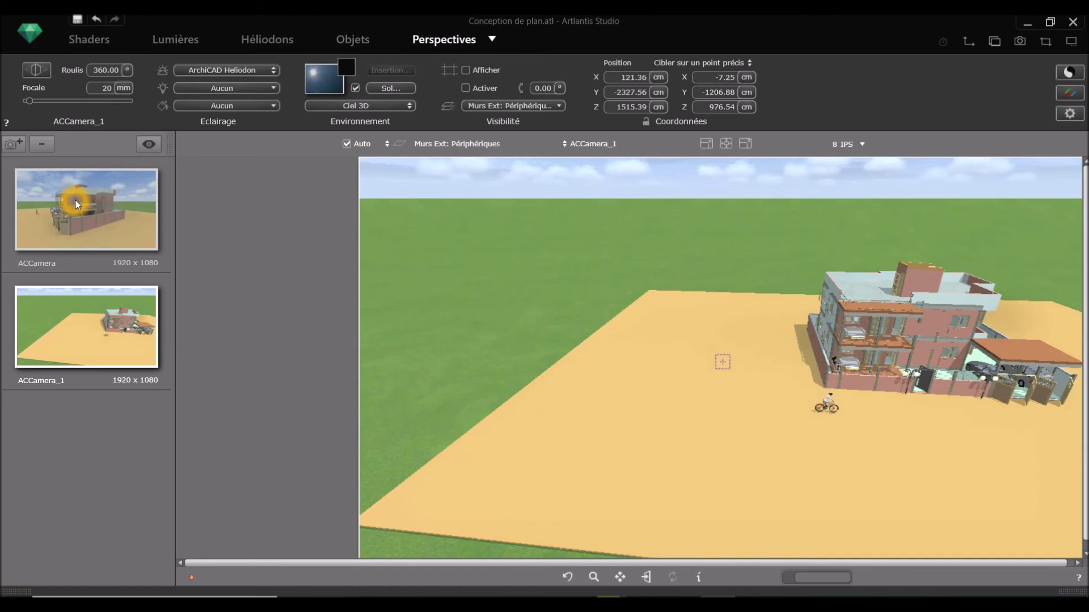
- Try several distant viewpoints over the ground in the second perspective and reset its view
drag(421, 273, 747, 298)
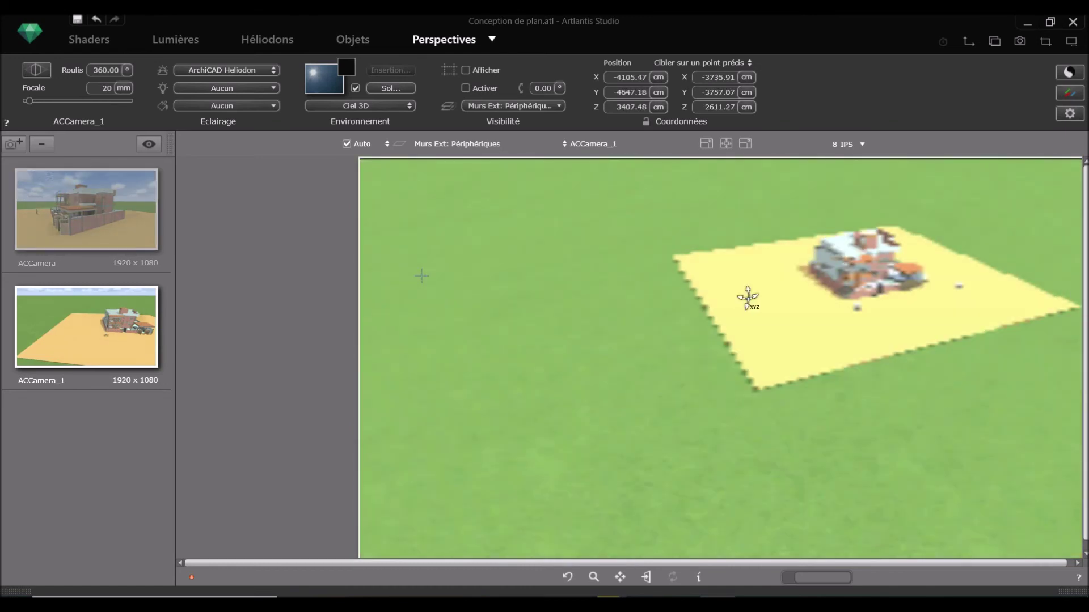
drag(945, 276, 972, 200)
drag(973, 214, 1048, 199)
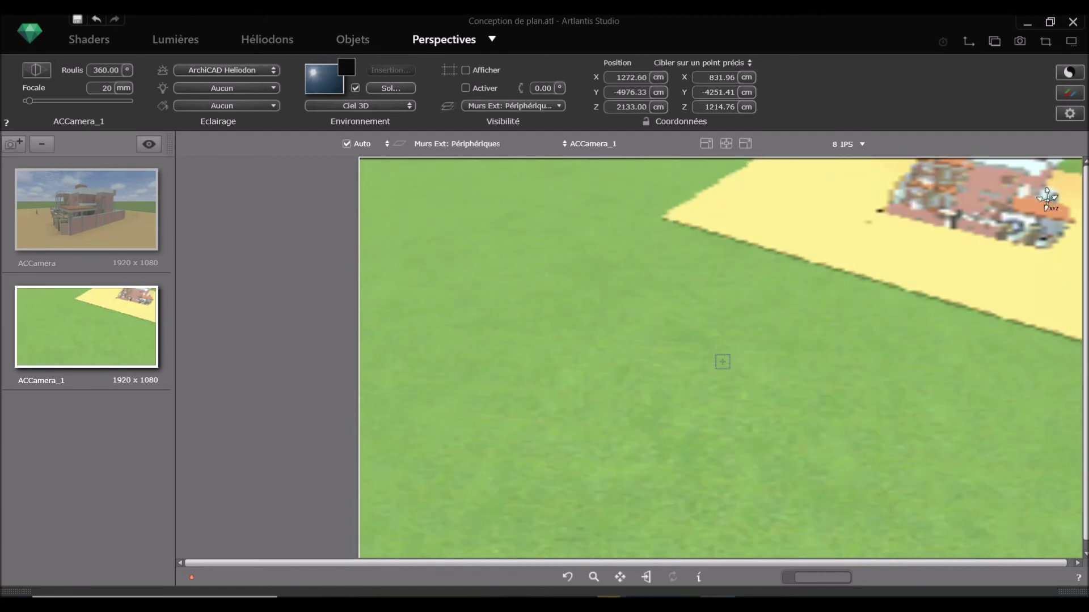
drag(933, 347, 856, 219)
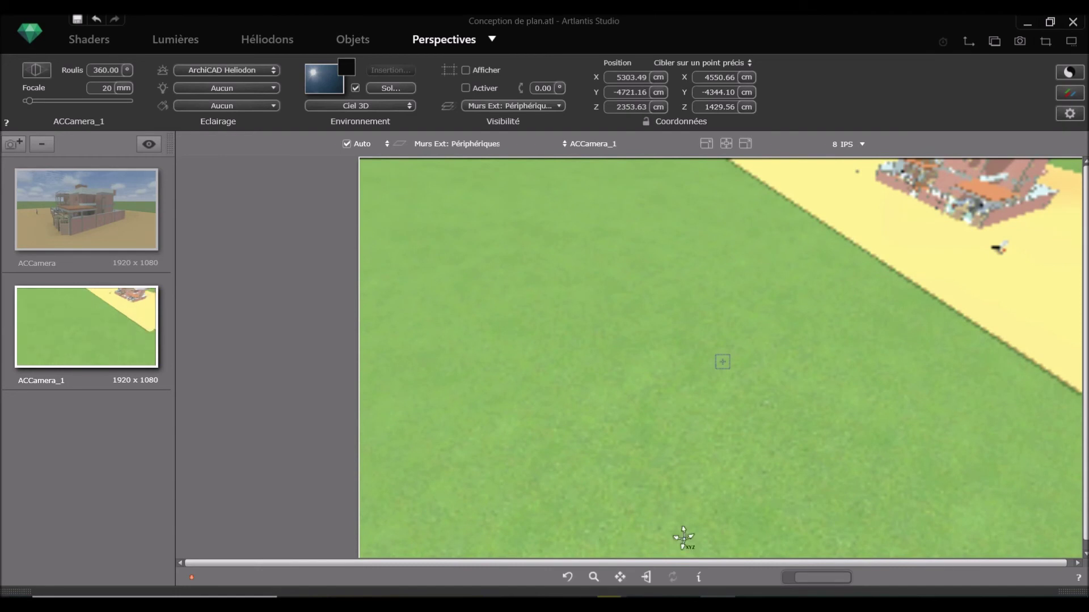
click(568, 578)
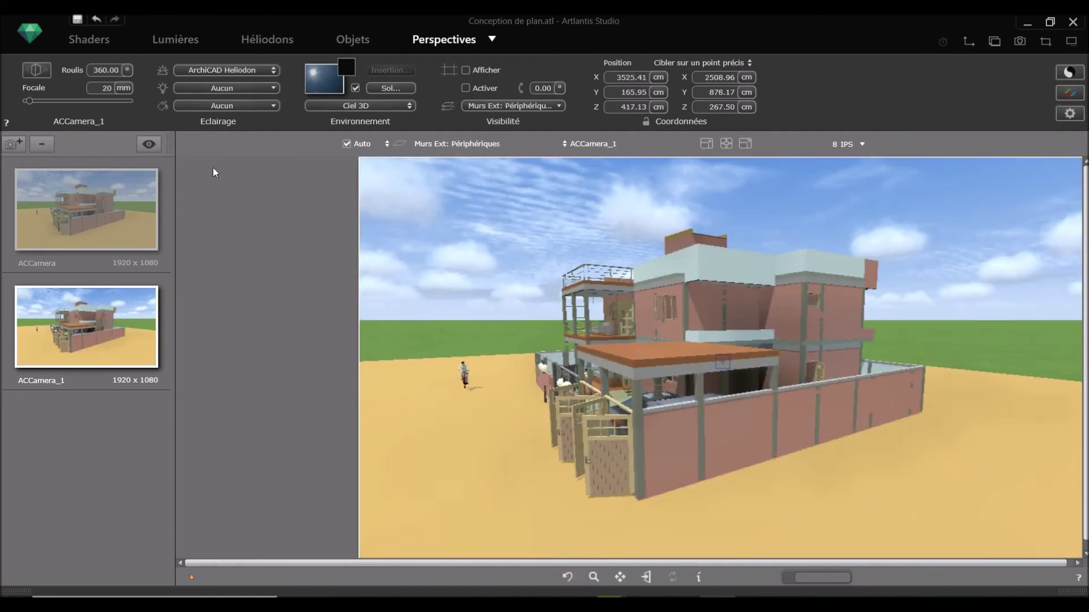
- Set the second perspective's focal length to about 236 mm and frame the front facade of the house
drag(53, 97, 107, 109)
drag(486, 255, 681, 314)
drag(580, 279, 632, 281)
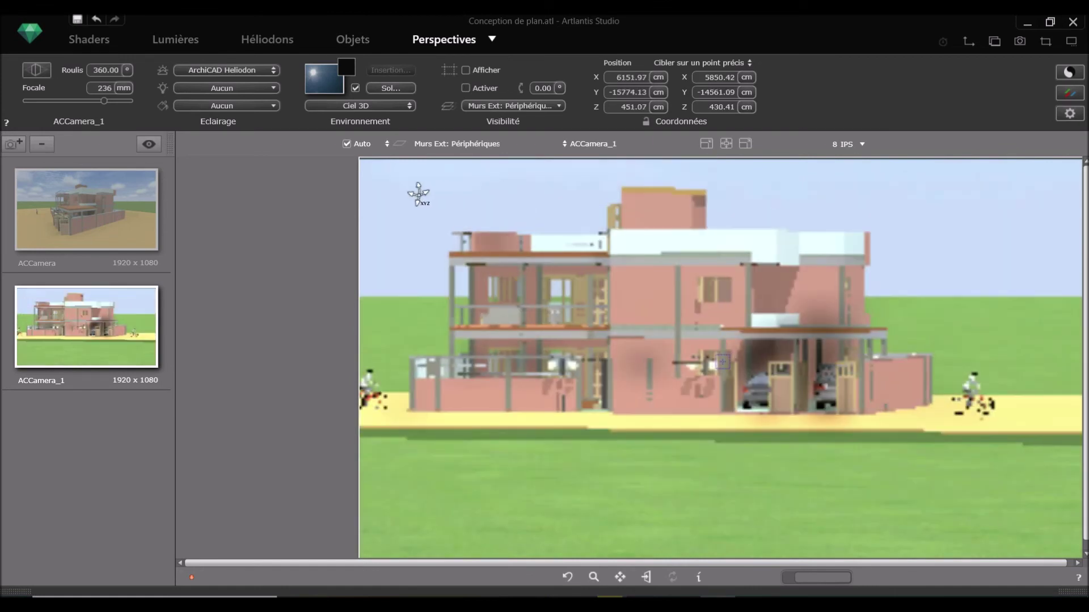
- Add a third perspective from the front facade view, try moving its viewpoint, and reset it
click(9, 144)
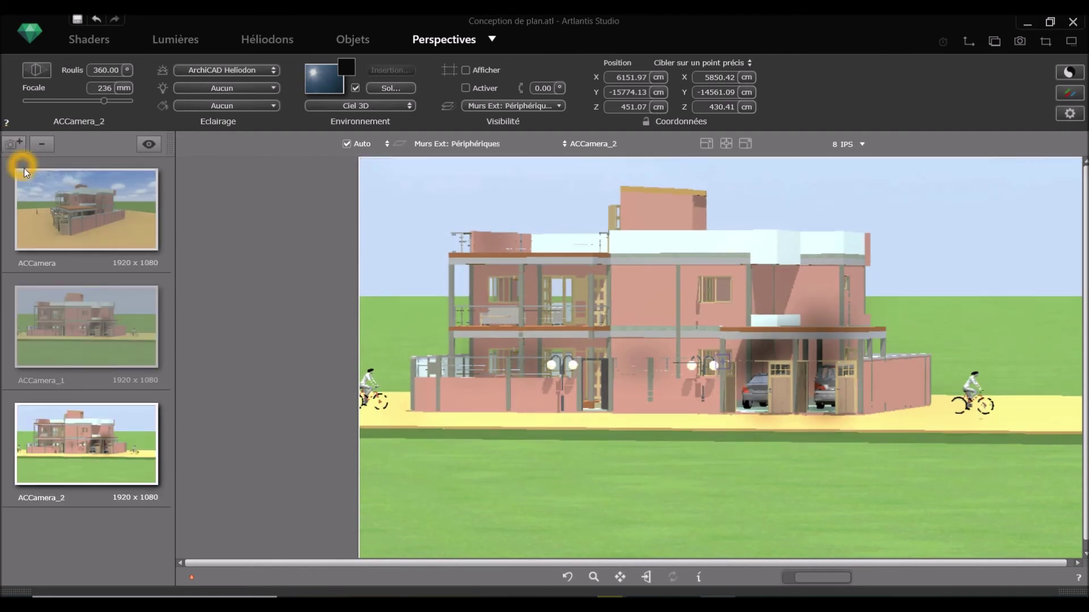
click(116, 404)
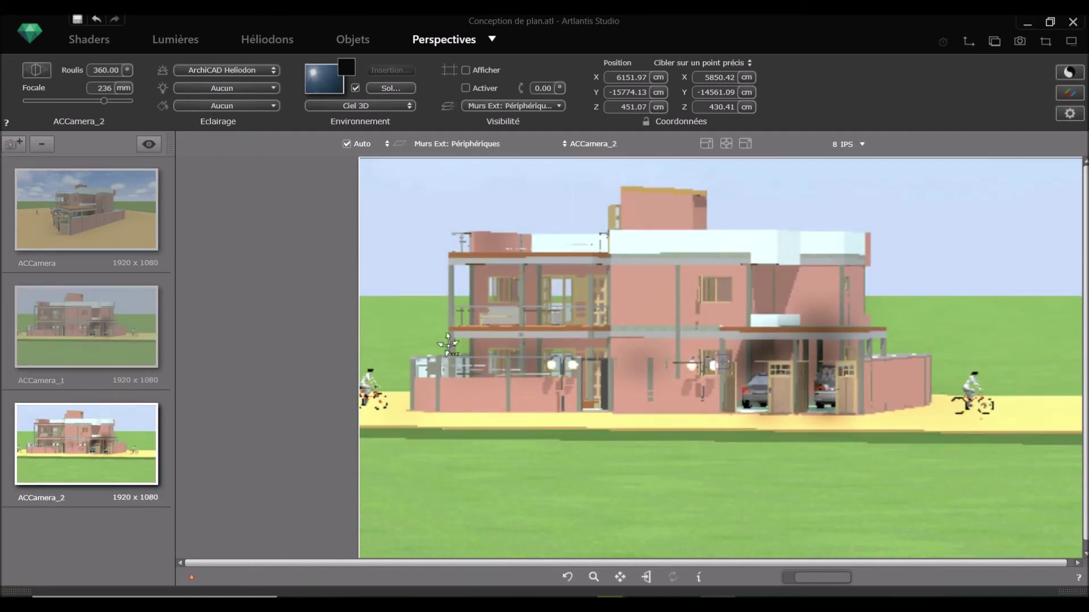
drag(449, 340, 684, 230)
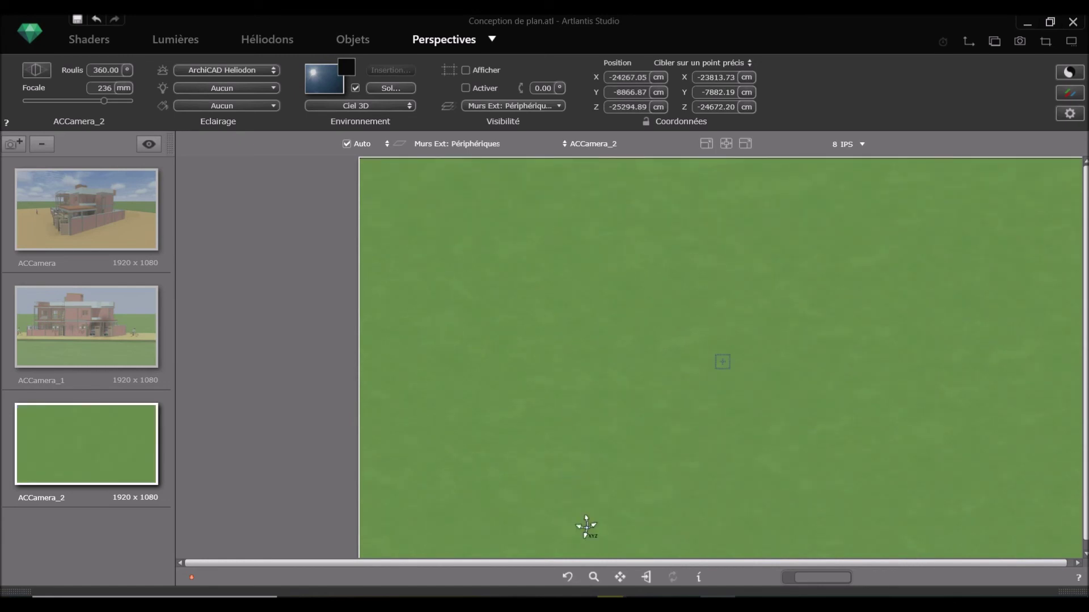
click(577, 578)
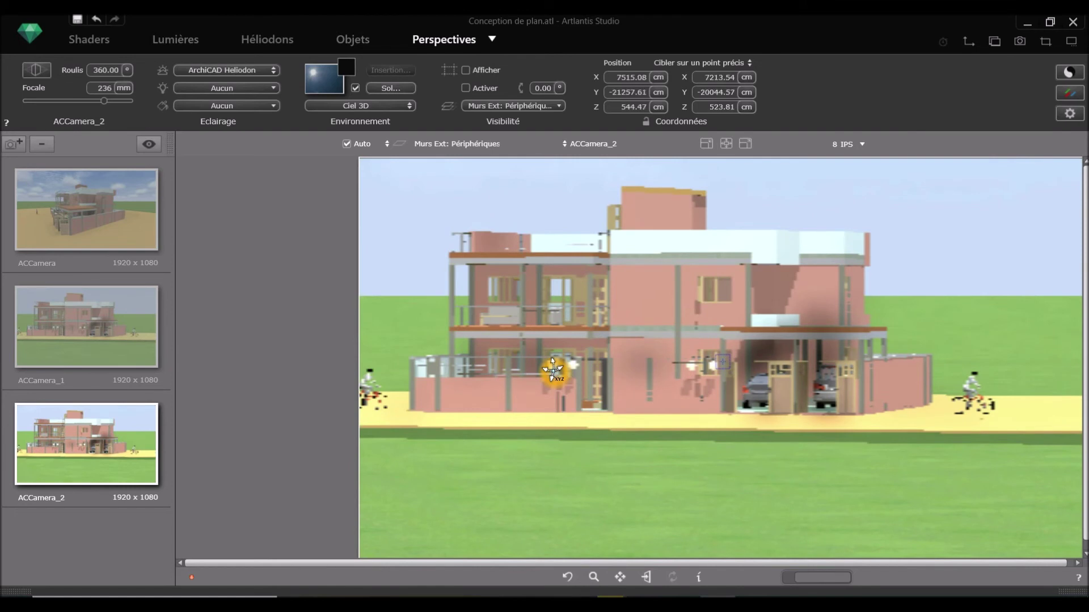
drag(553, 369, 437, 327)
drag(525, 331, 553, 286)
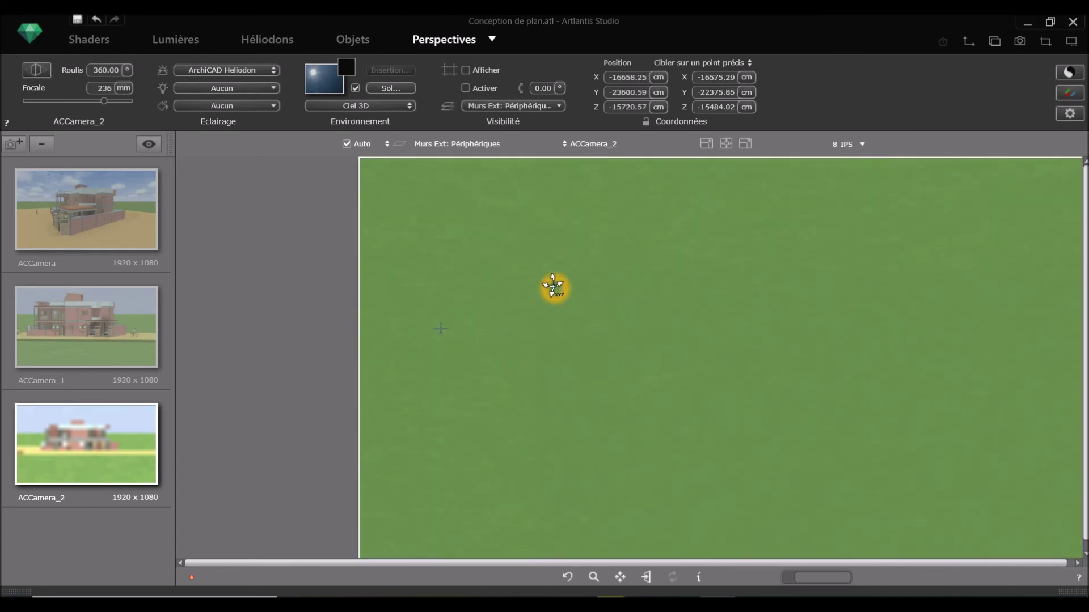
drag(515, 376, 503, 386)
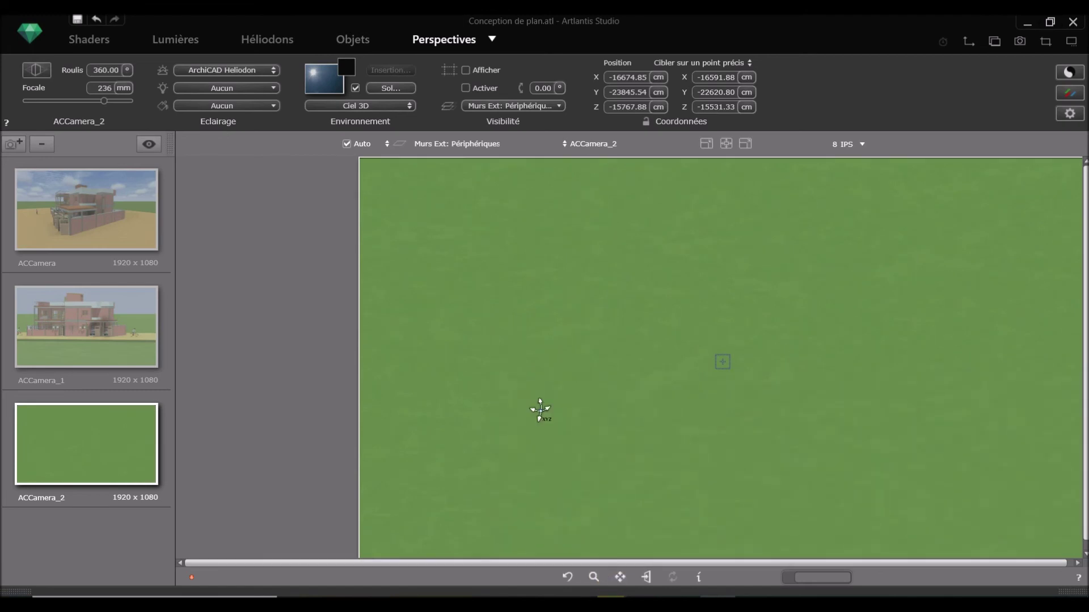
click(569, 576)
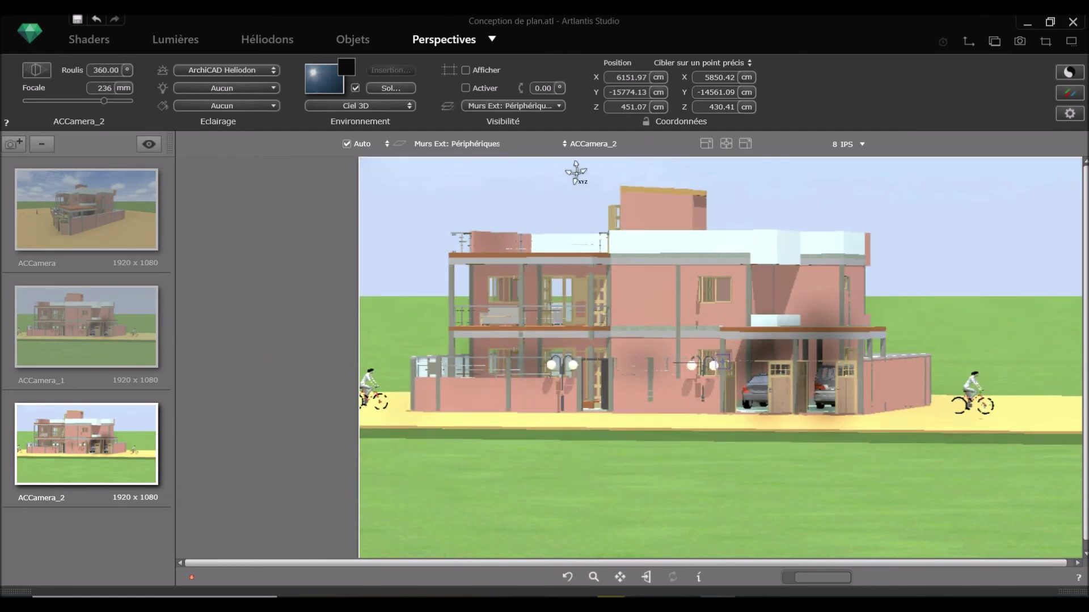
click(474, 373)
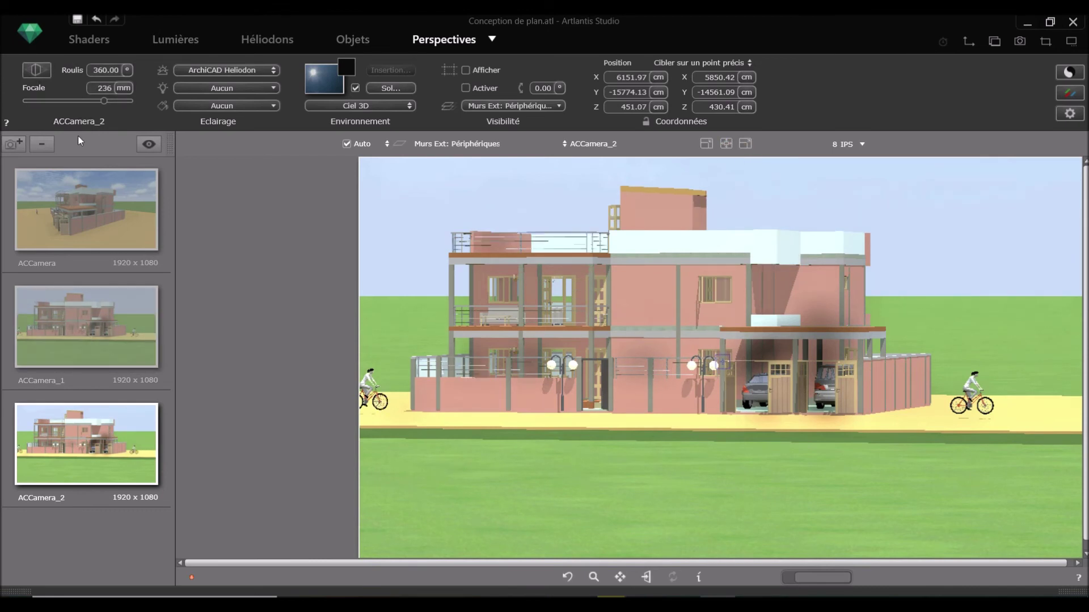
- Delete the added perspectives ACCamera_2 and ACCamera_1, keeping only ACCamera
click(43, 142)
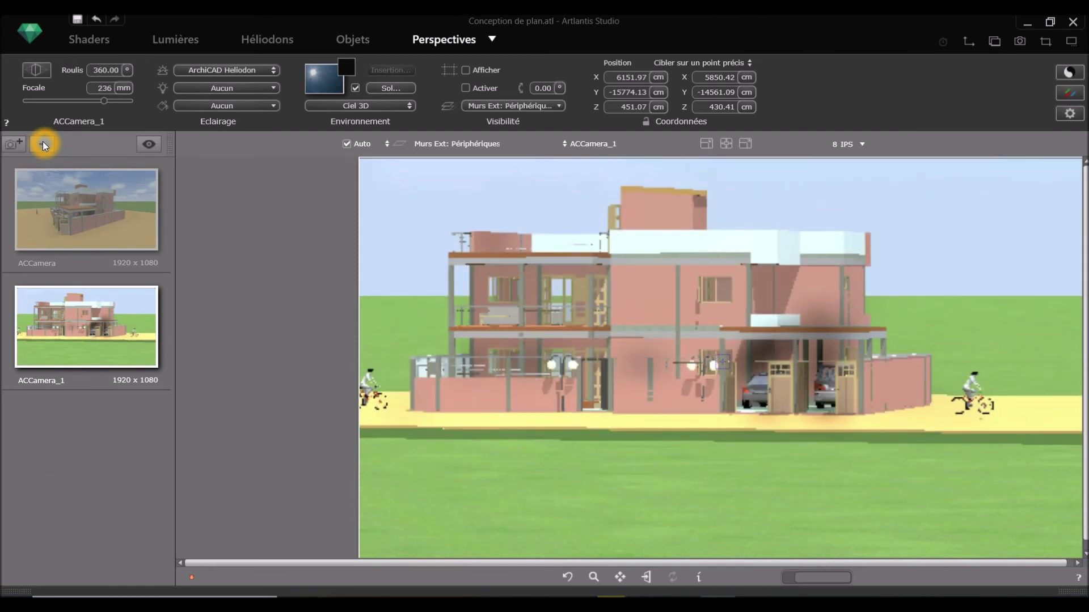
click(43, 143)
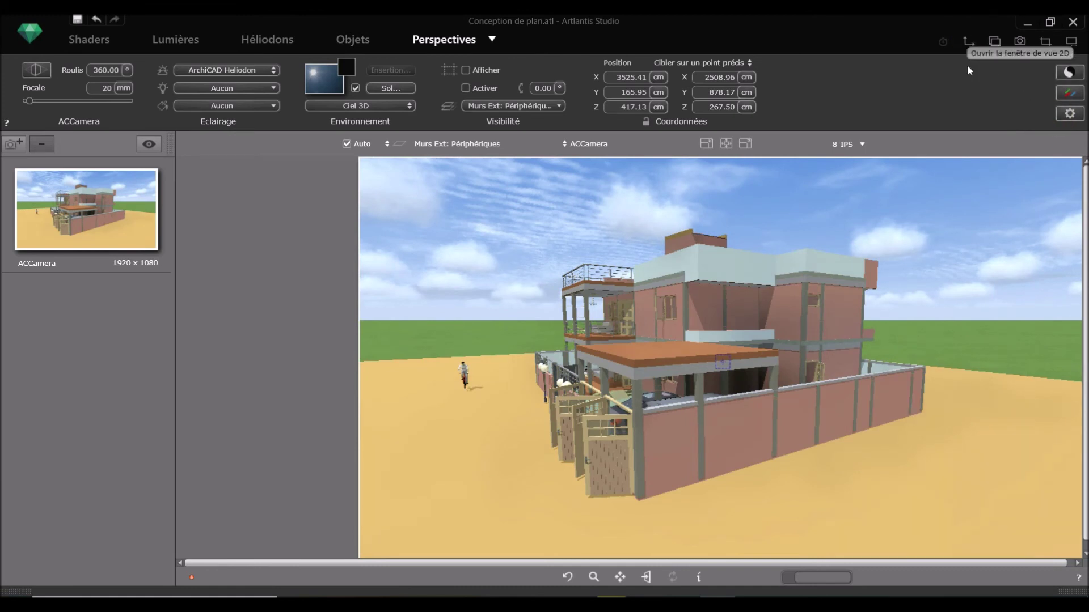
- Open the 2D plan view beside the preview and move the camera in front of the house, to about X 1782, Y 287 cm
click(968, 43)
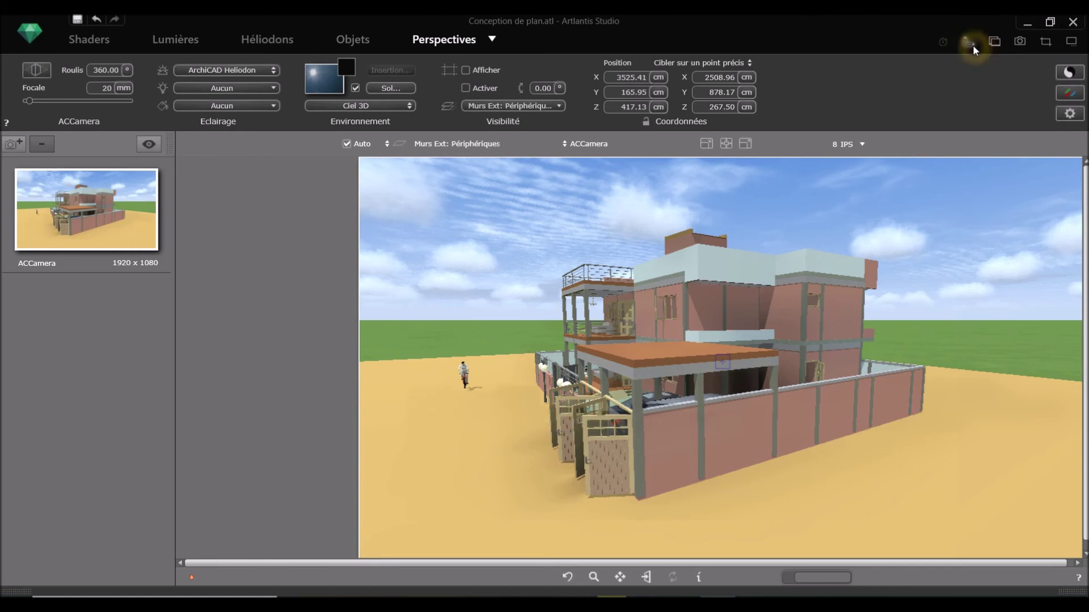
click(972, 44)
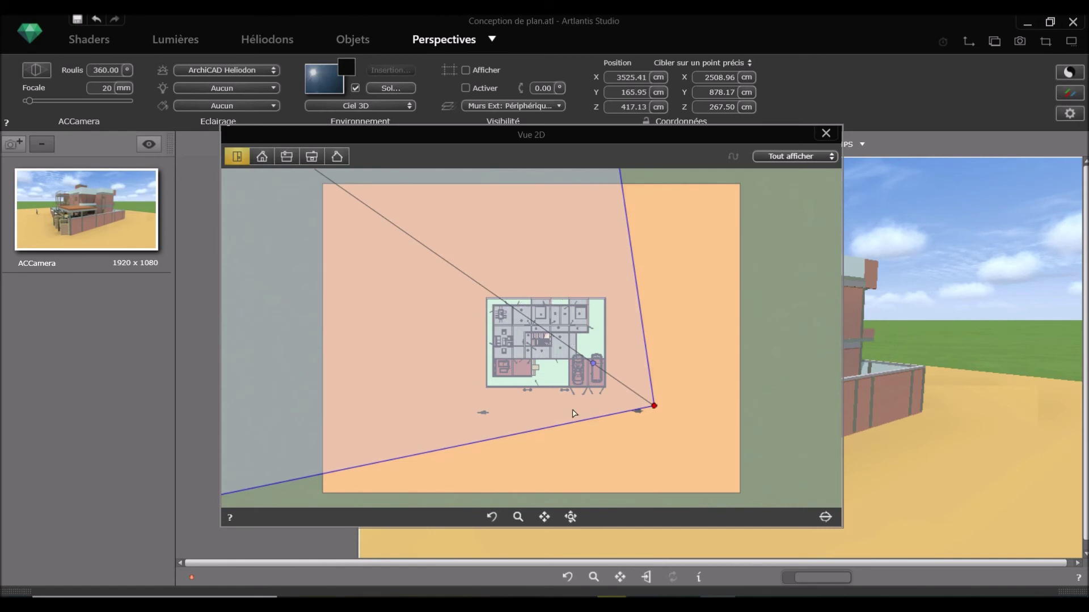
scroll(545, 356, up, 2)
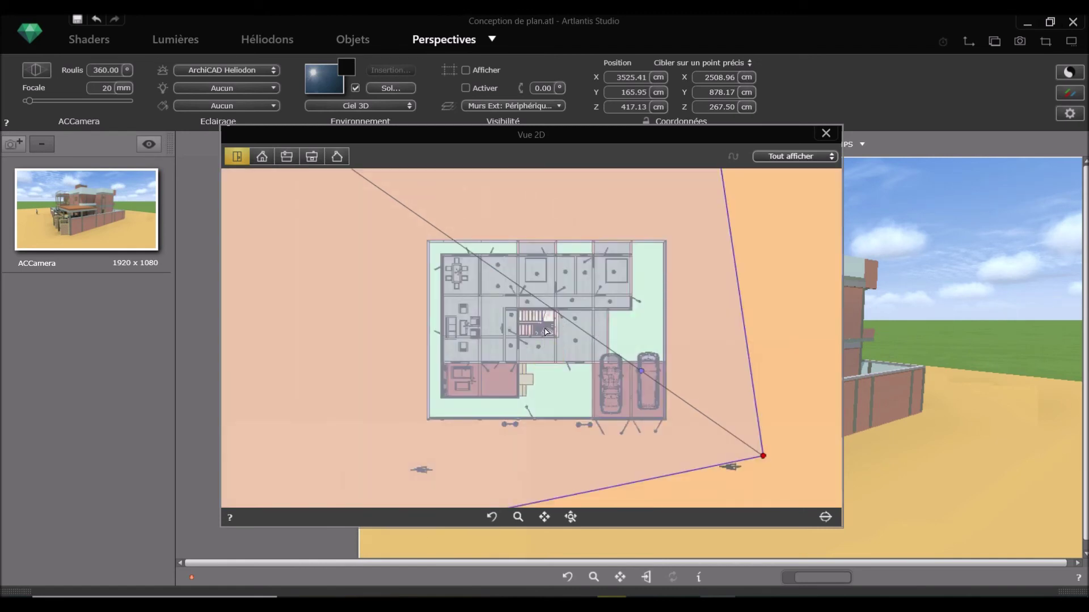
scroll(532, 286, up, 2)
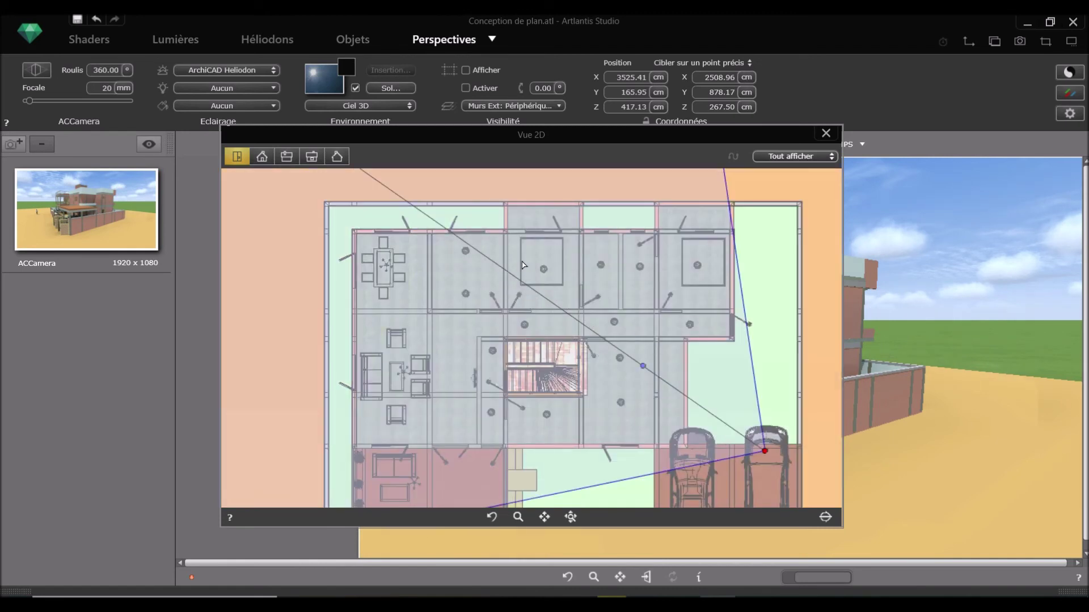
scroll(636, 375, down, 4)
scroll(656, 357, up, 2)
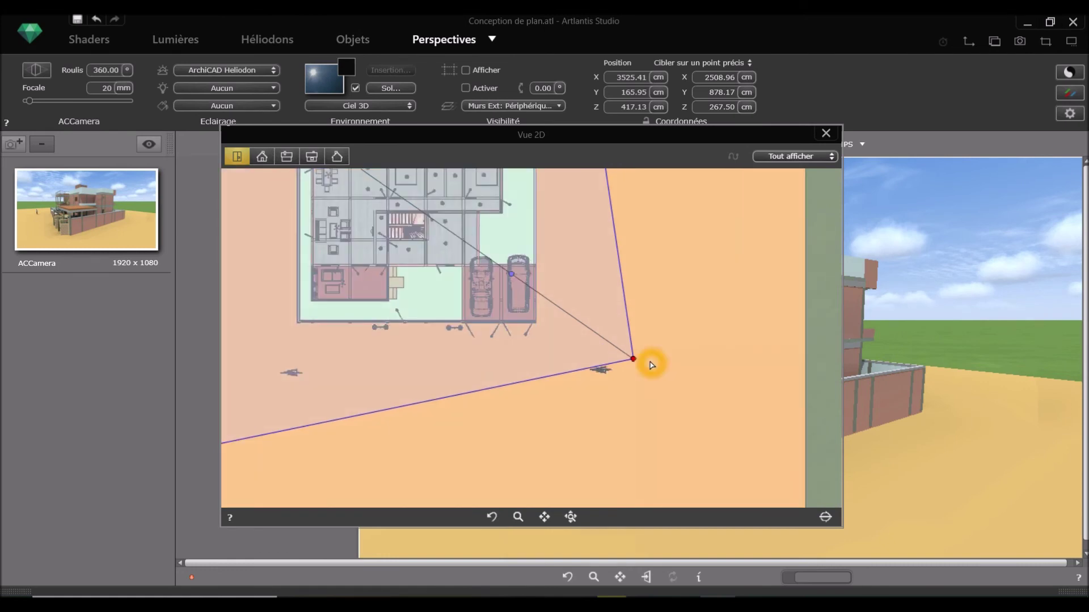
drag(651, 365, 427, 347)
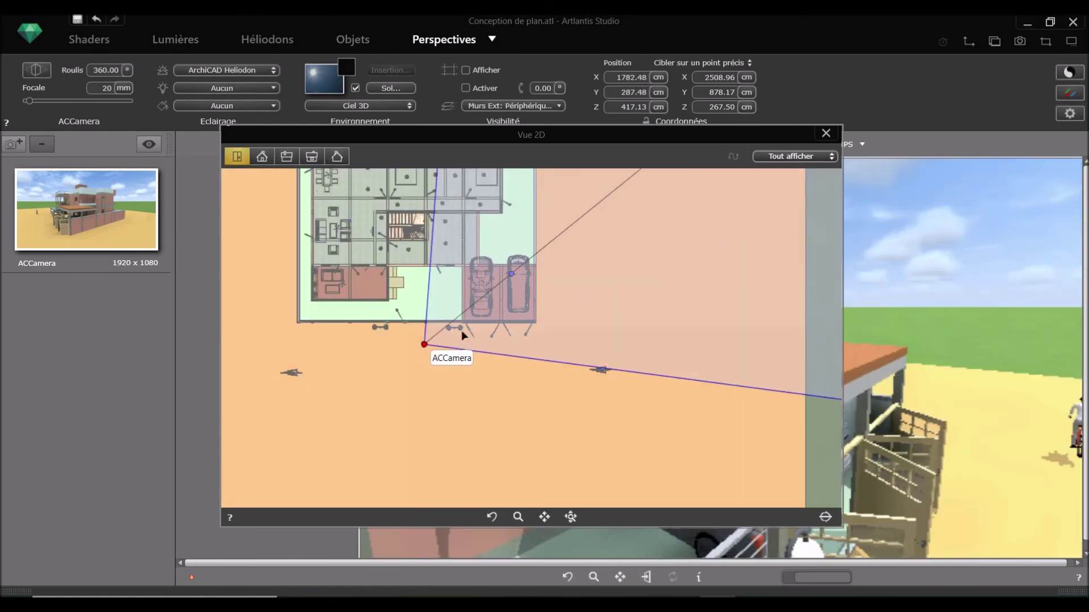
drag(687, 147, 502, 157)
- Try the camera beside the house's side facade at about X -281, Y 1153 cm, aimed at about X 763, Y 1461 cm
scroll(239, 394, down, 3)
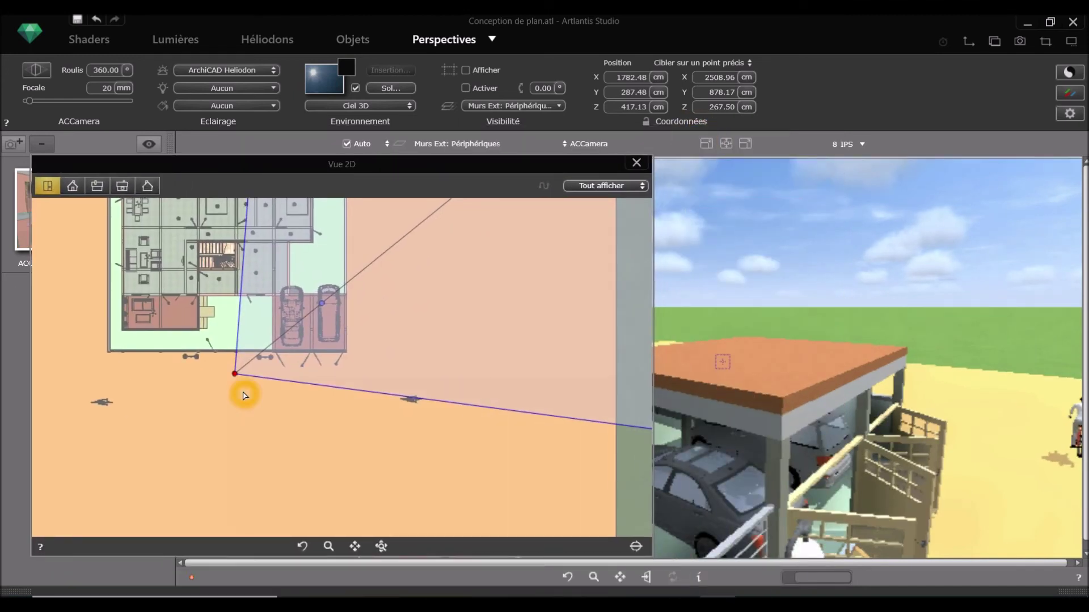
scroll(233, 403, down, 3)
scroll(155, 358, up, 3)
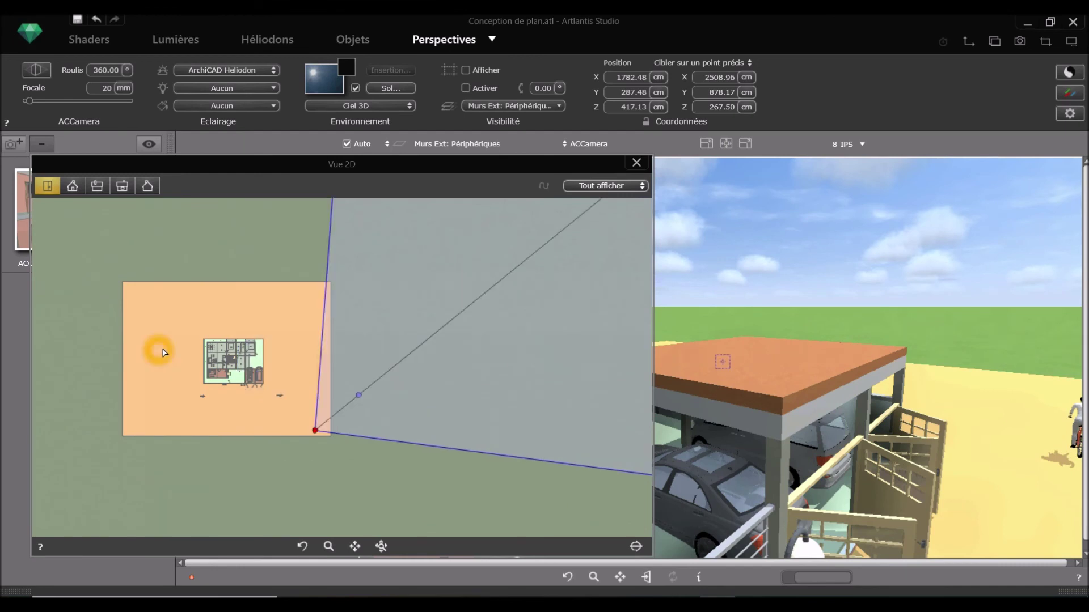
click(312, 430)
drag(315, 432, 193, 379)
click(192, 379)
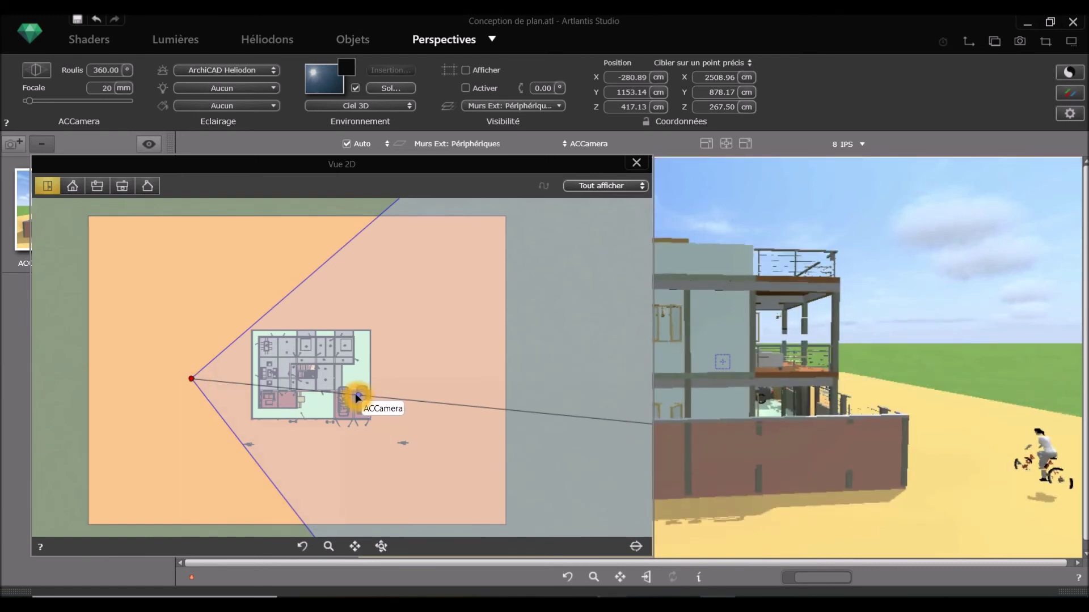
drag(358, 397, 254, 361)
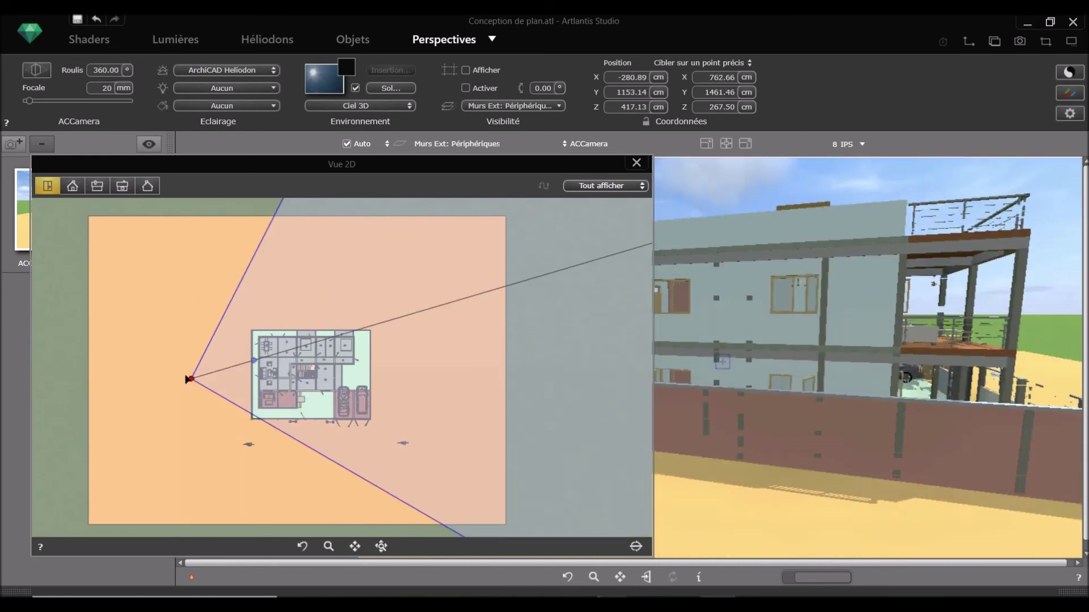
- Aim the camera at about X 1427, Y 1817 cm and place it beside the house at about X -257, Y 999 cm
drag(190, 378, 211, 305)
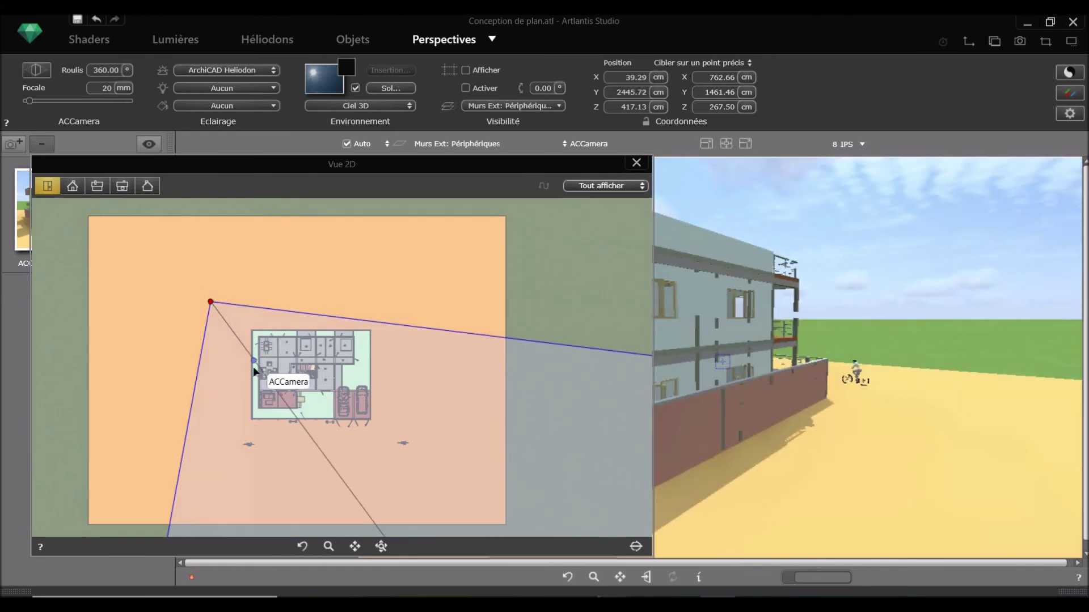
drag(253, 361, 294, 340)
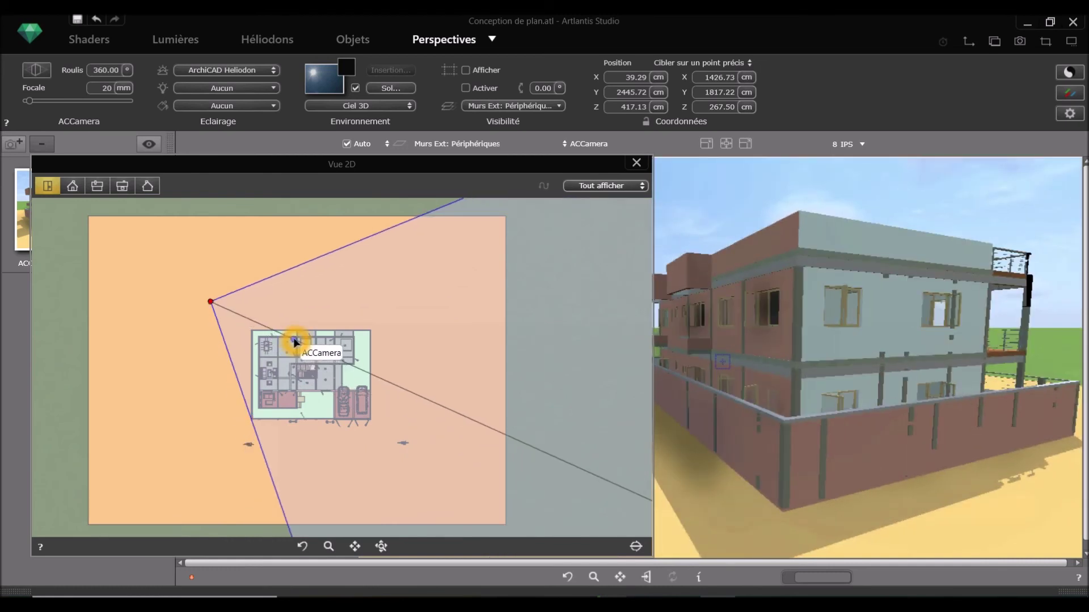
drag(210, 302, 260, 367)
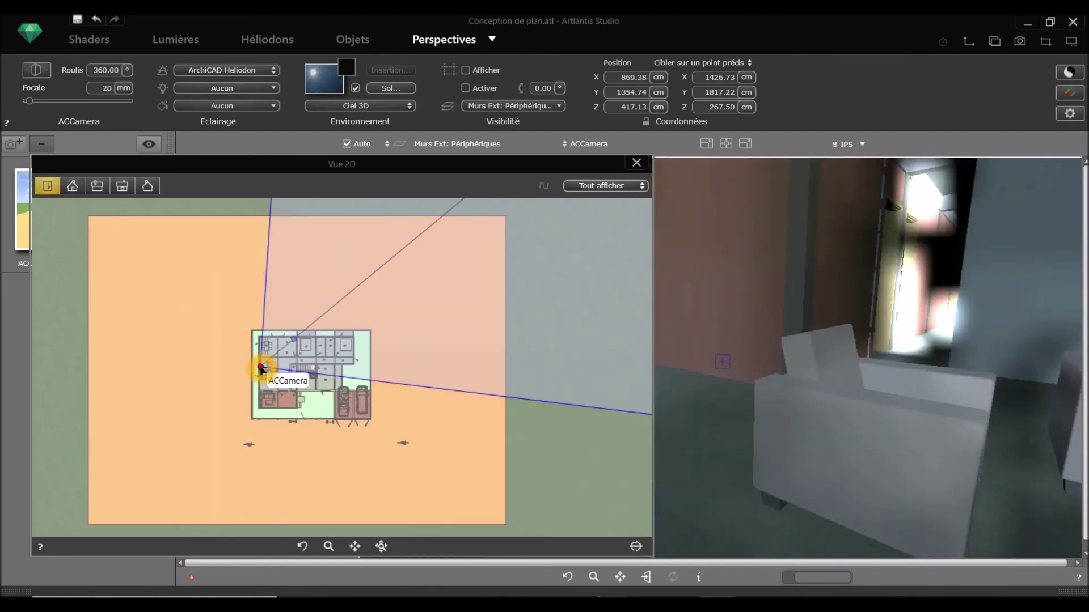
drag(237, 366, 196, 388)
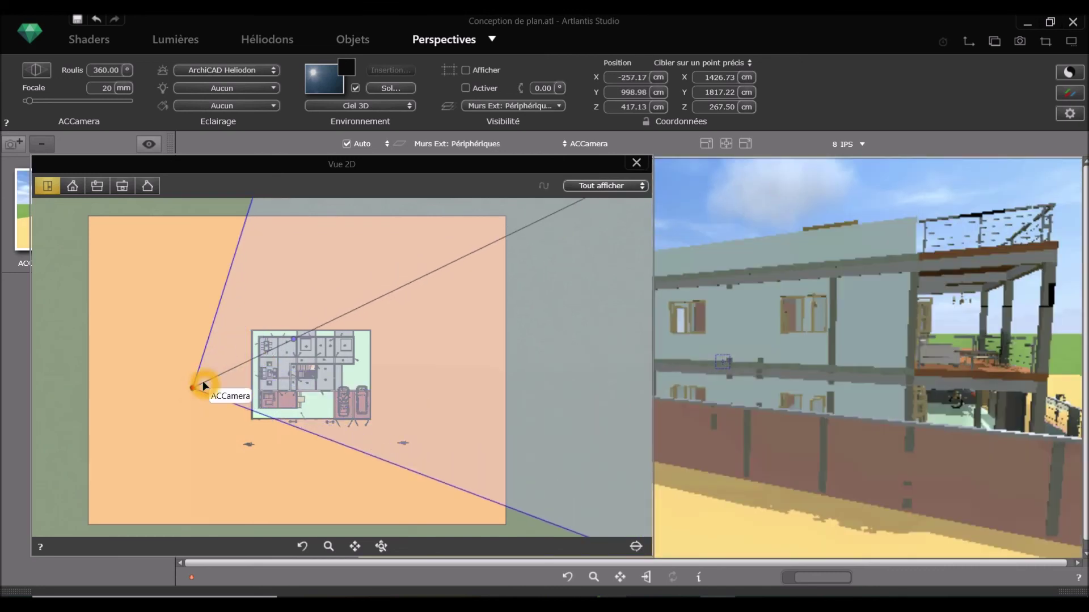
scroll(202, 386, down, 1)
scroll(248, 403, up, 4)
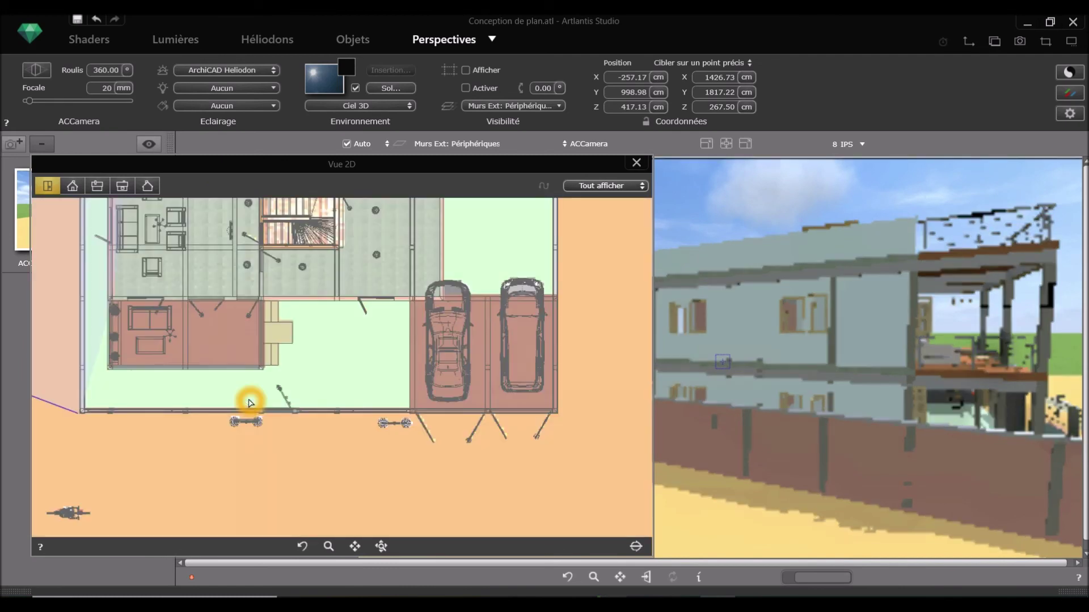
scroll(248, 403, down, 7)
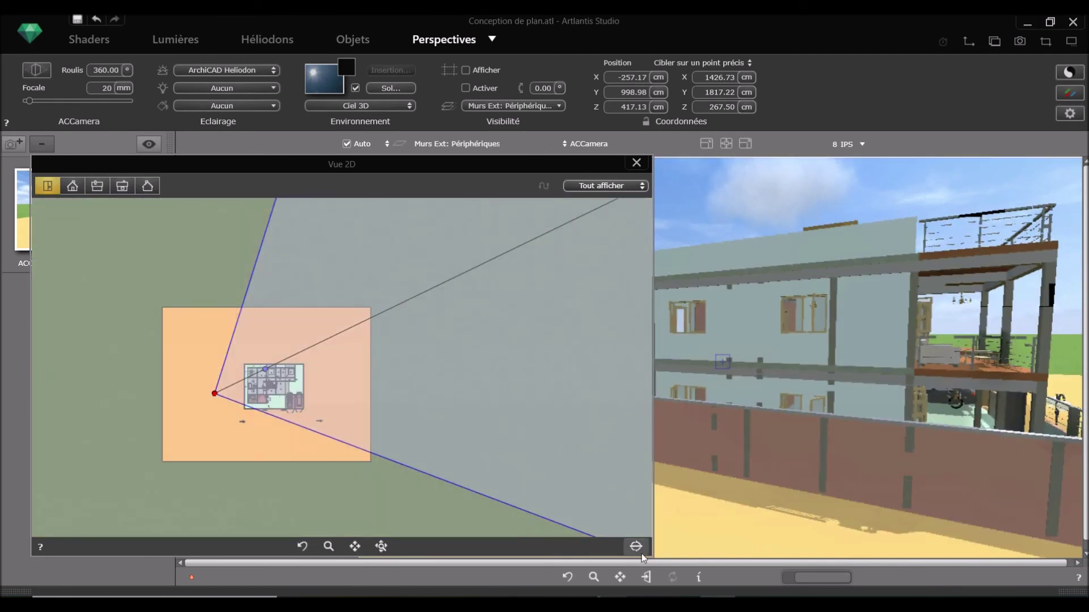
click(635, 547)
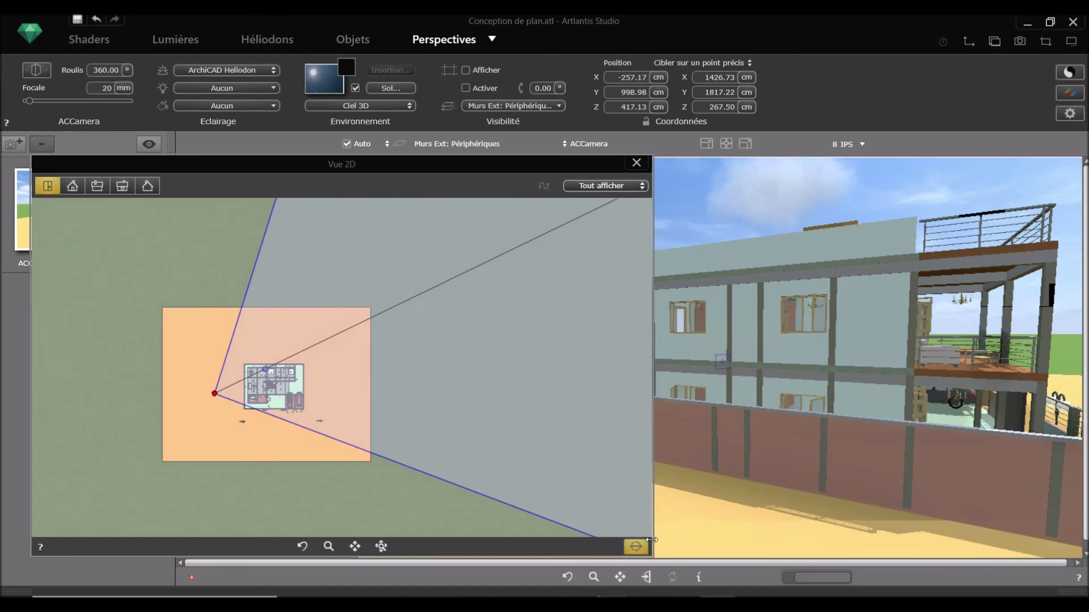
click(635, 546)
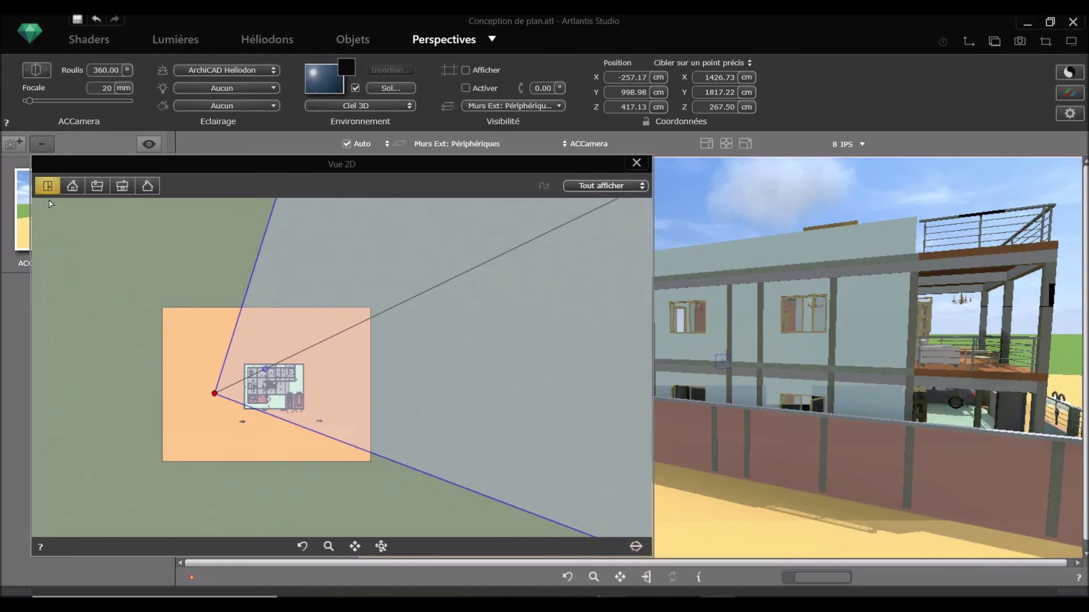
- Show the front elevation in the 2D view and raise the camera's target point to about Z 494 cm
click(72, 186)
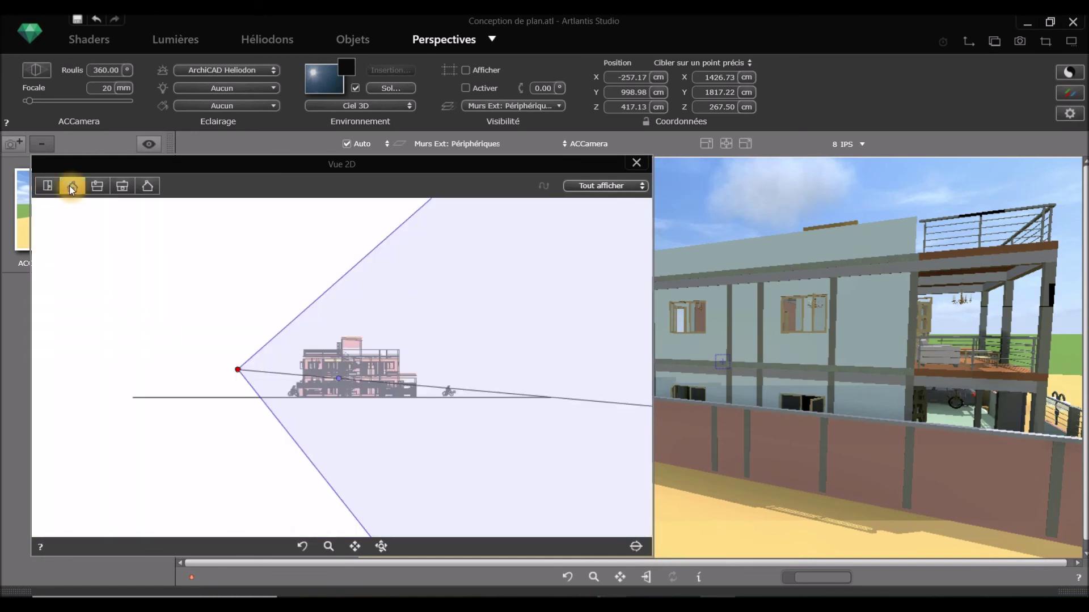
scroll(311, 379, up, 5)
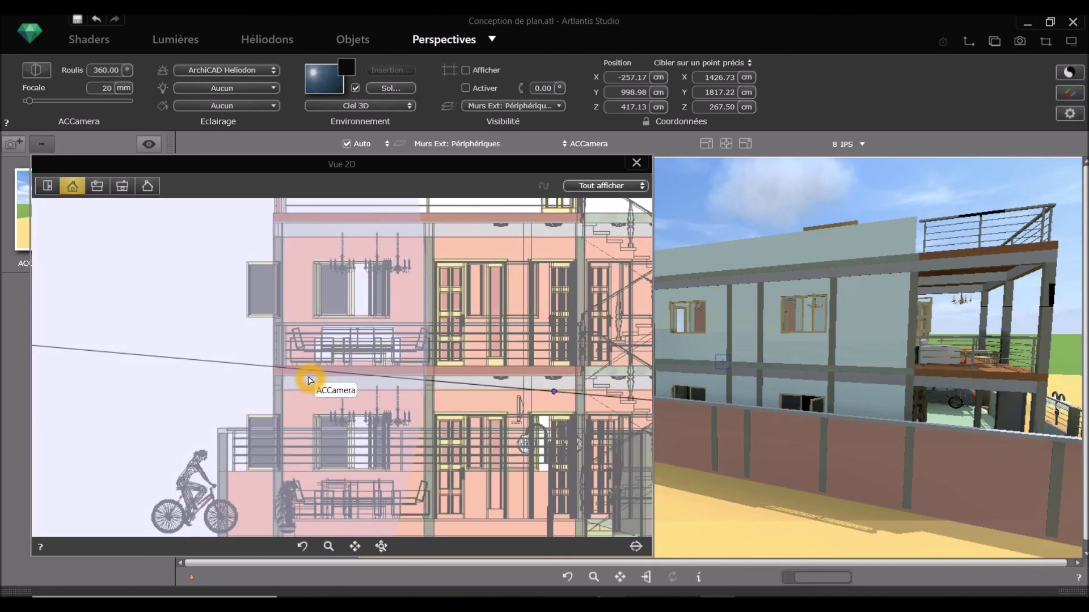
scroll(190, 389, down, 5)
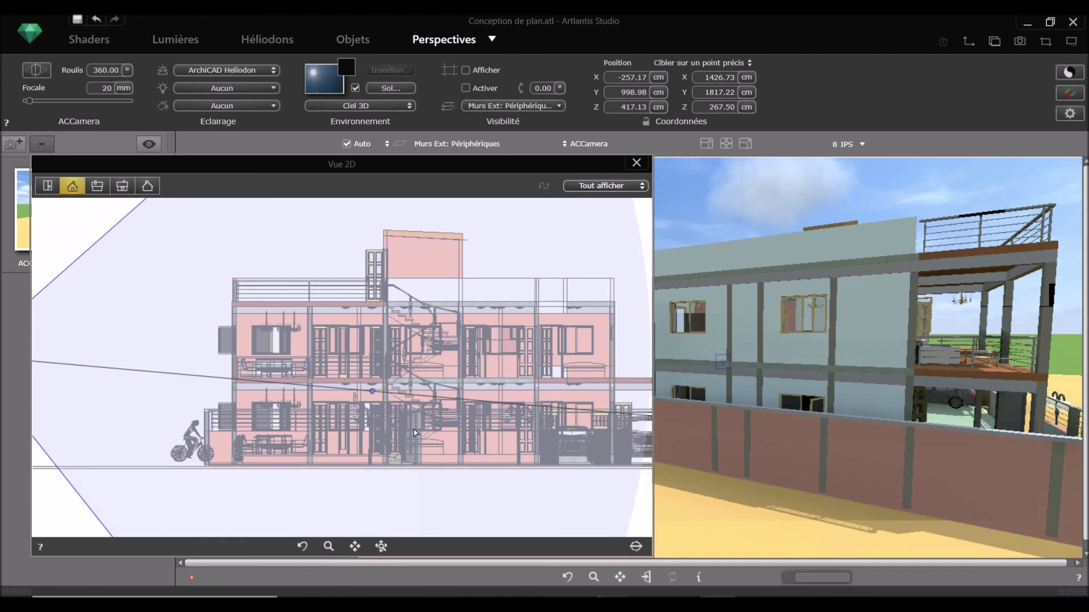
drag(373, 392, 370, 338)
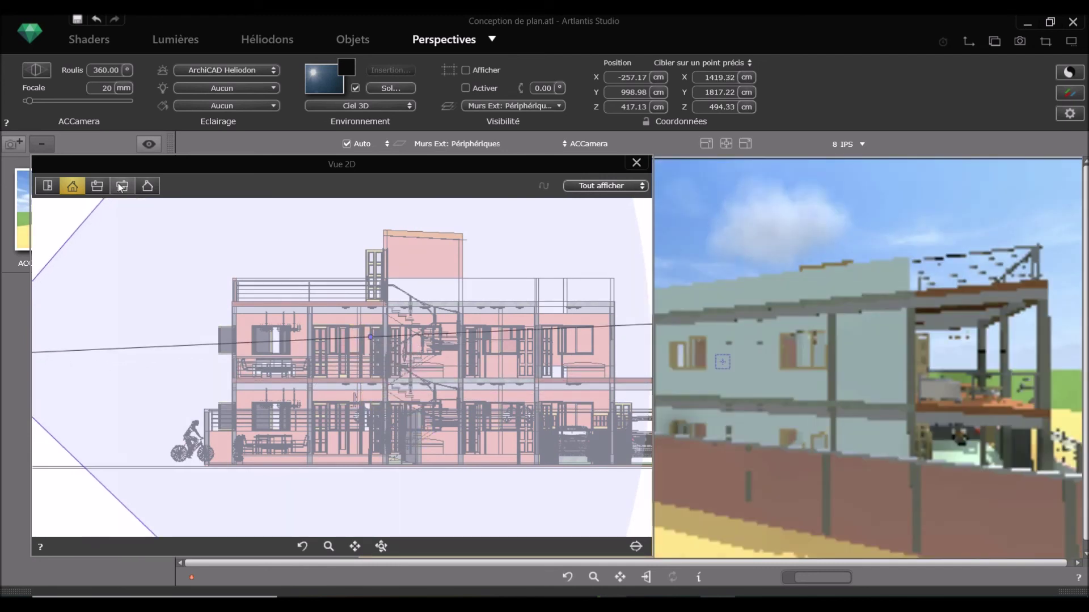
- Check the camera in the remaining side and rear elevations and return to the plan view
click(97, 186)
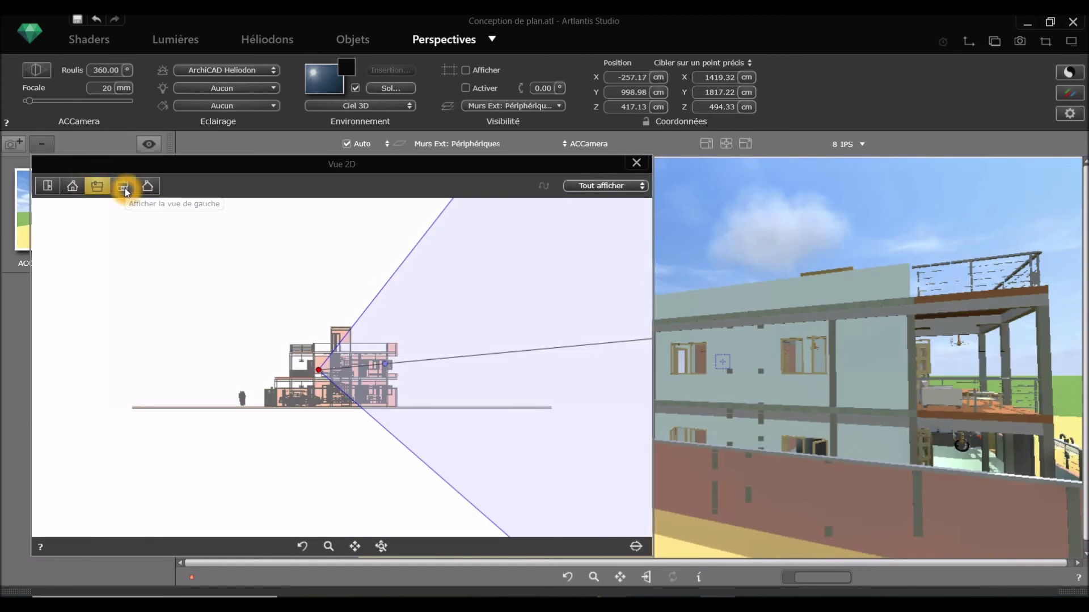
click(124, 187)
click(149, 187)
click(49, 187)
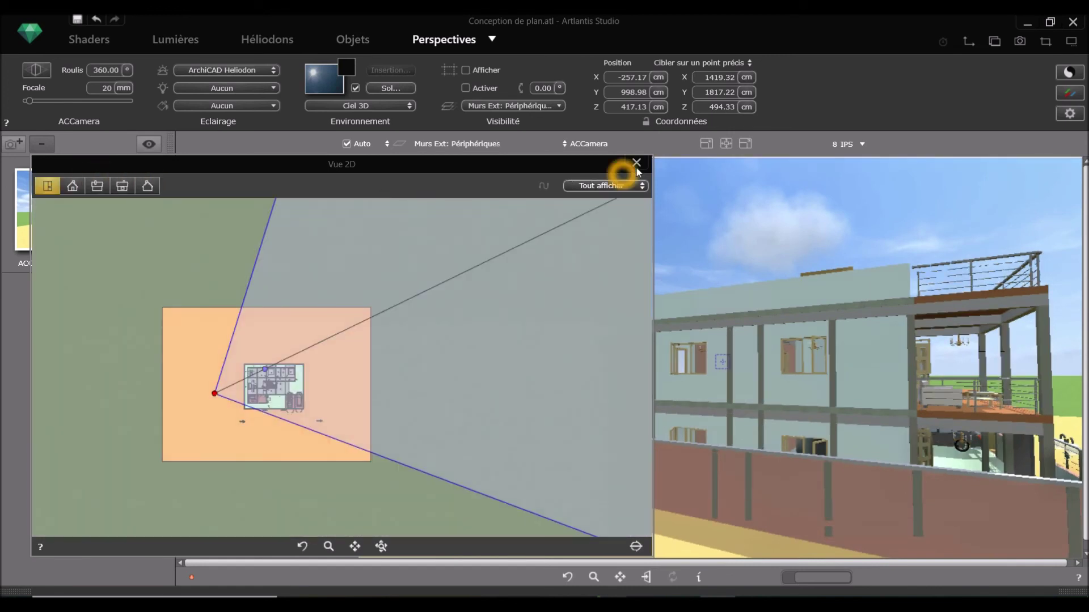
- Close the 2D view and move the camera closer to the side facade, to about X -3, Y 1099, Z 424 cm
click(636, 162)
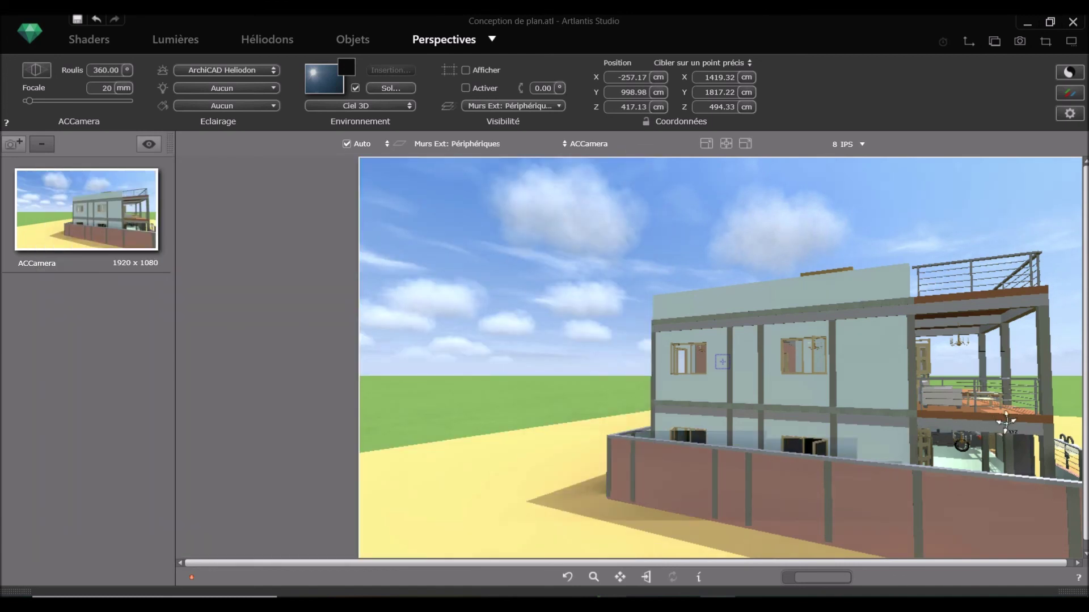
scroll(999, 423, up, 2)
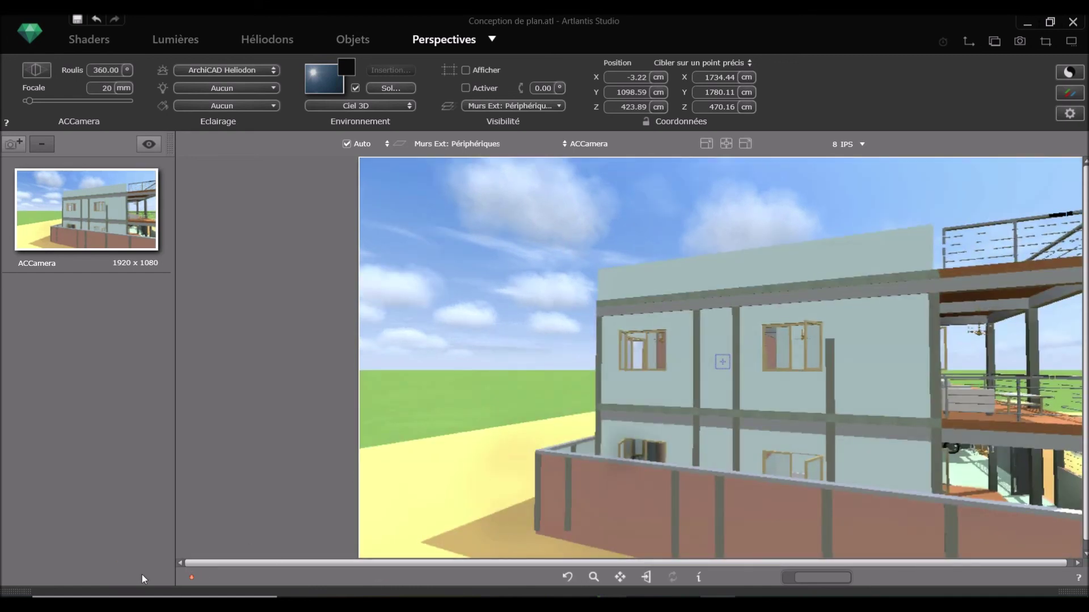
- Open the media catalogue on the basic shaders
click(14, 587)
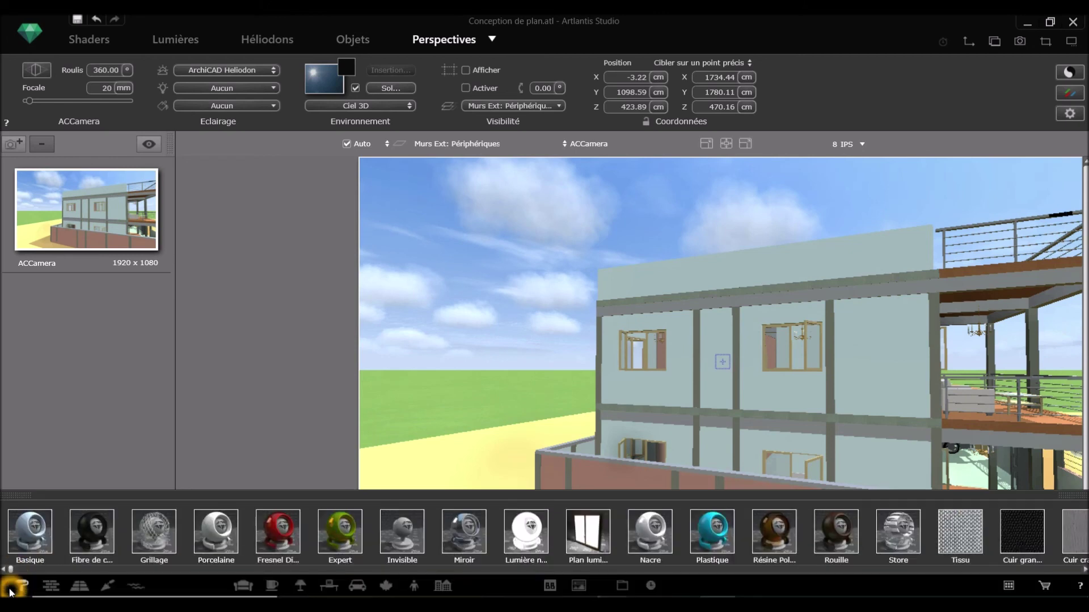
drag(51, 418, 30, 560)
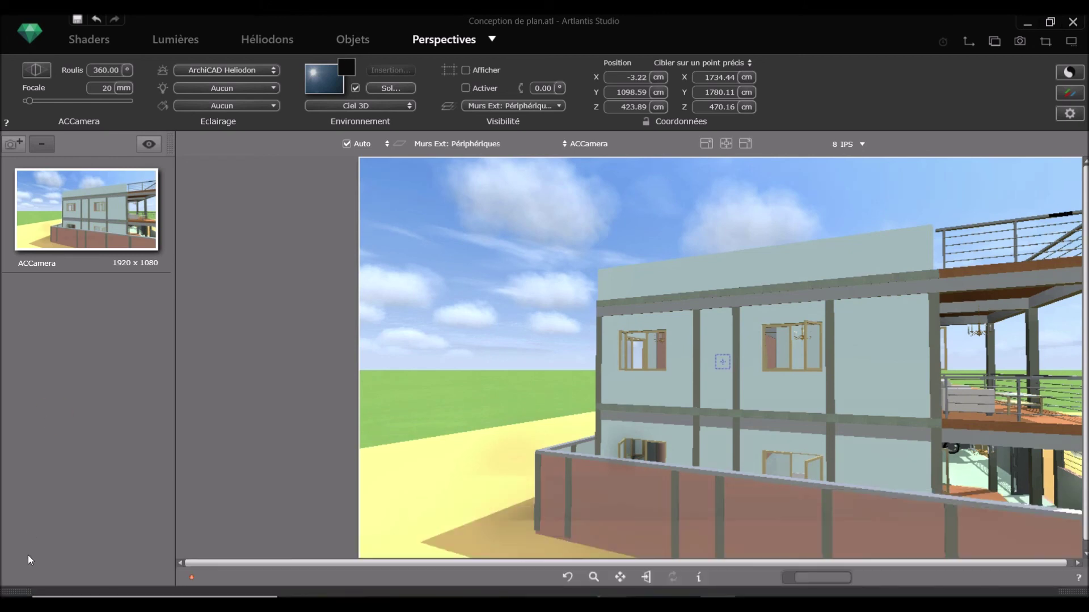
click(22, 593)
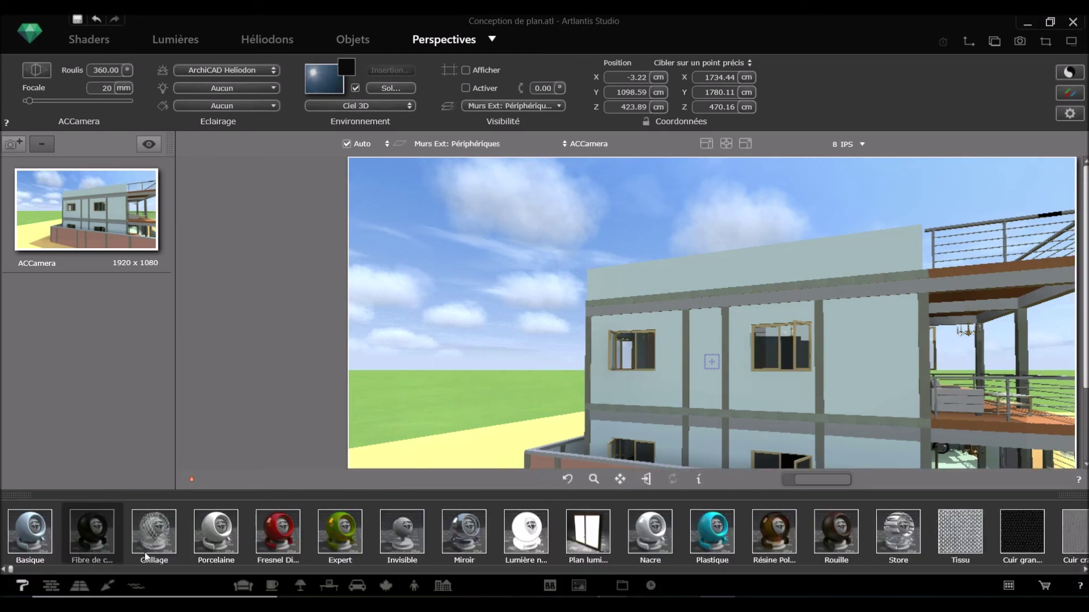
click(24, 584)
- Browse the wall, floor and outdoor shader categories and look at the Eau 001 and Pelouse 003 shaders
click(51, 586)
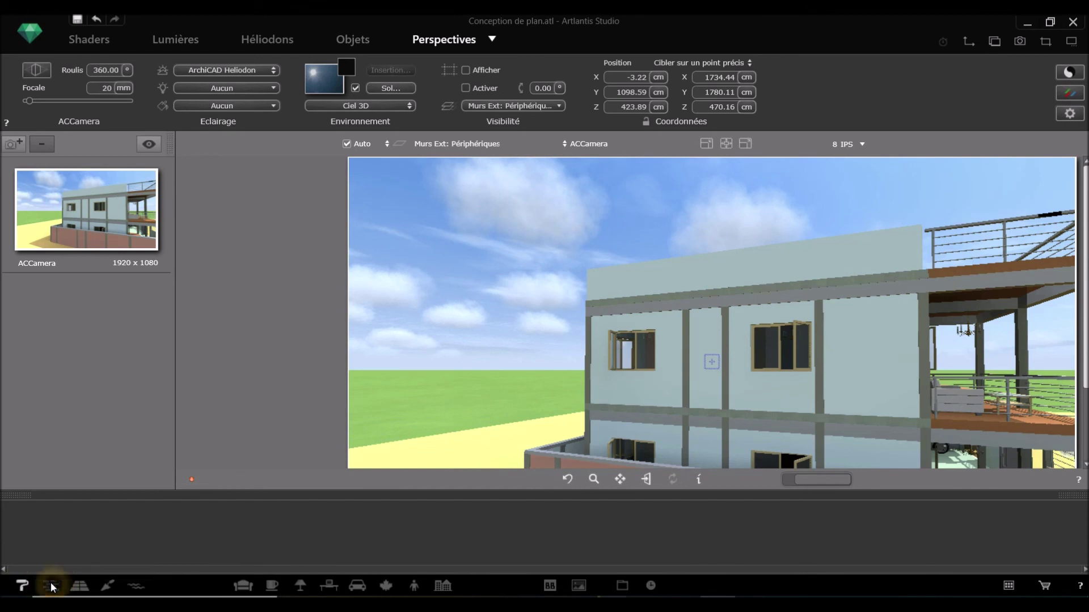
click(79, 586)
click(105, 586)
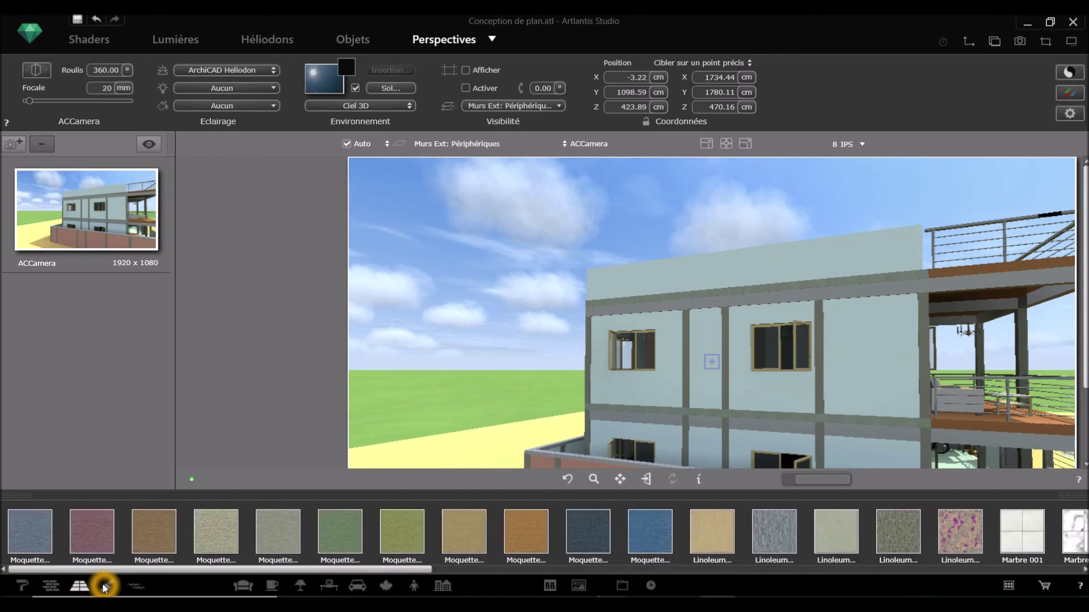
click(133, 586)
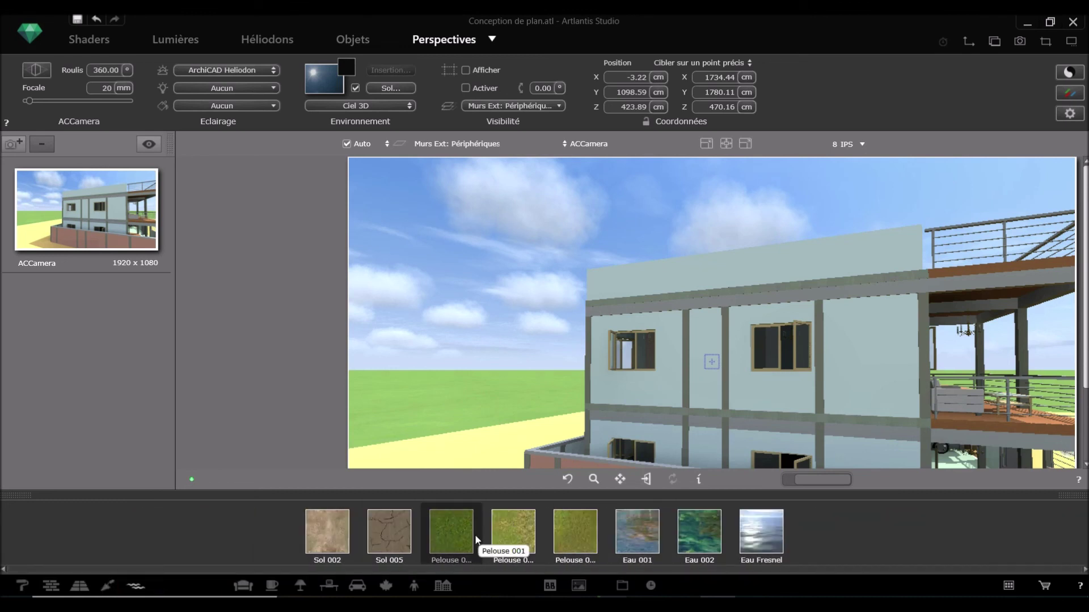
click(650, 541)
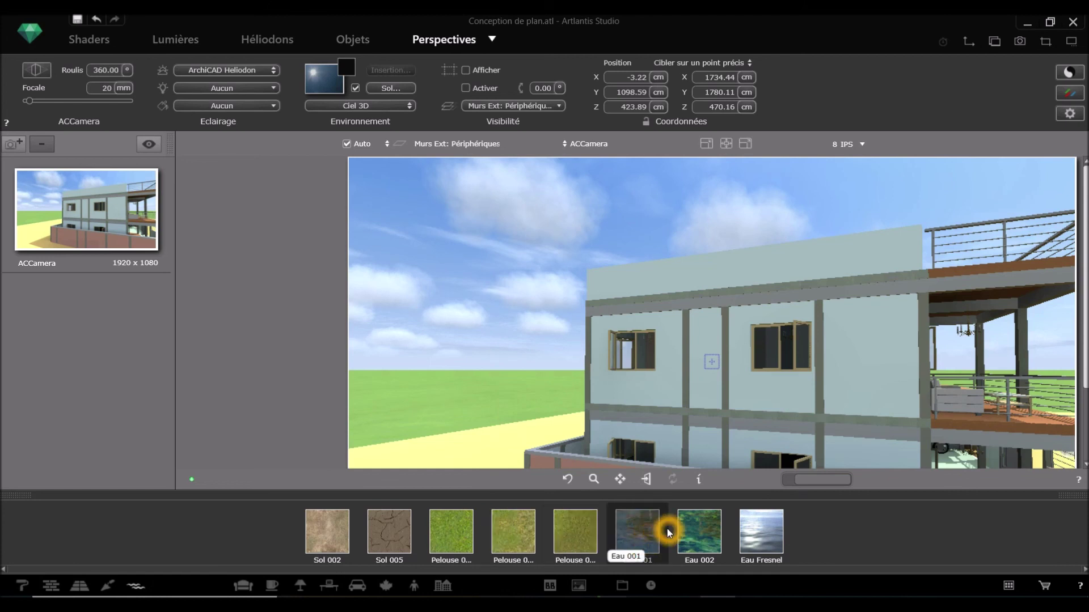
click(570, 543)
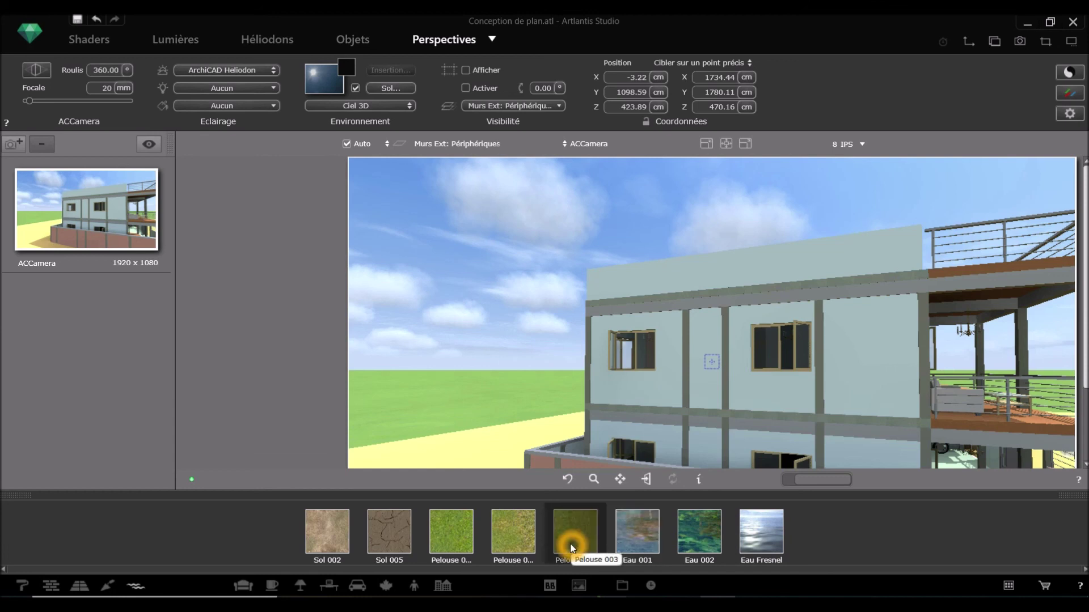
click(1006, 591)
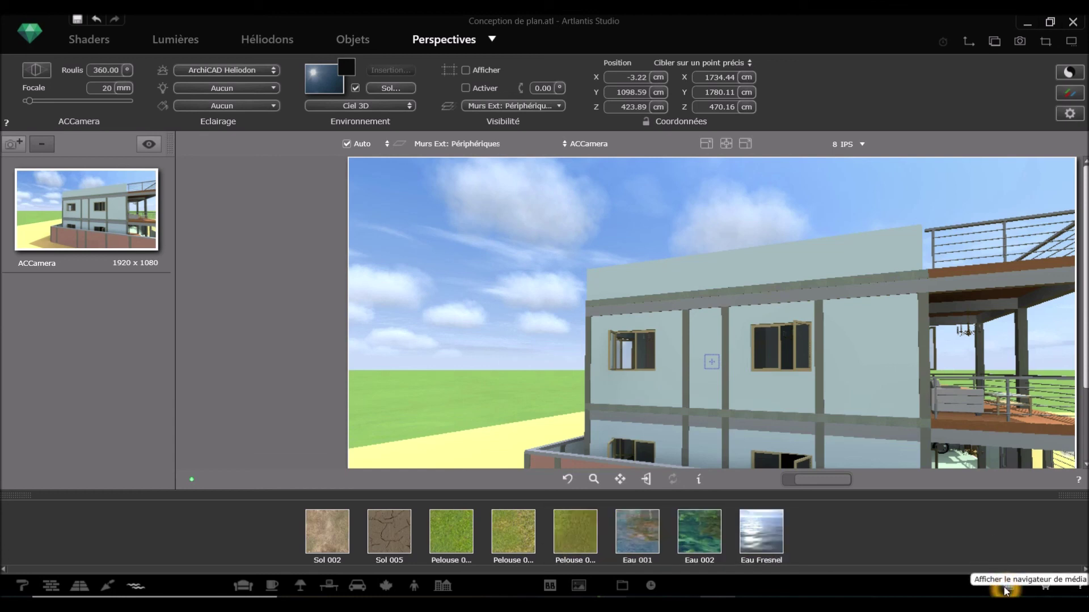
click(811, 577)
click(584, 543)
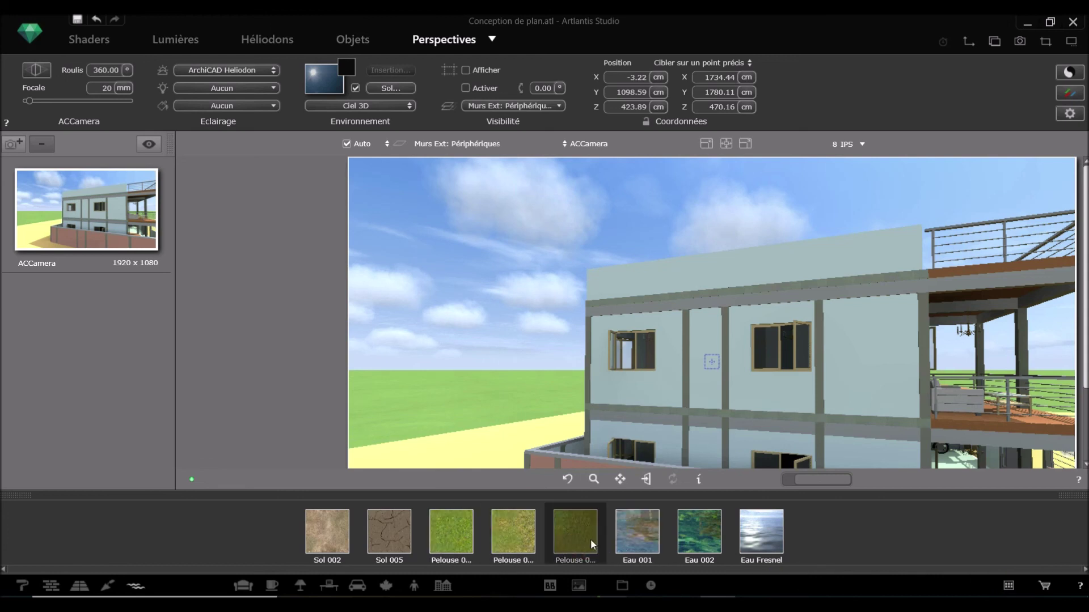
click(780, 541)
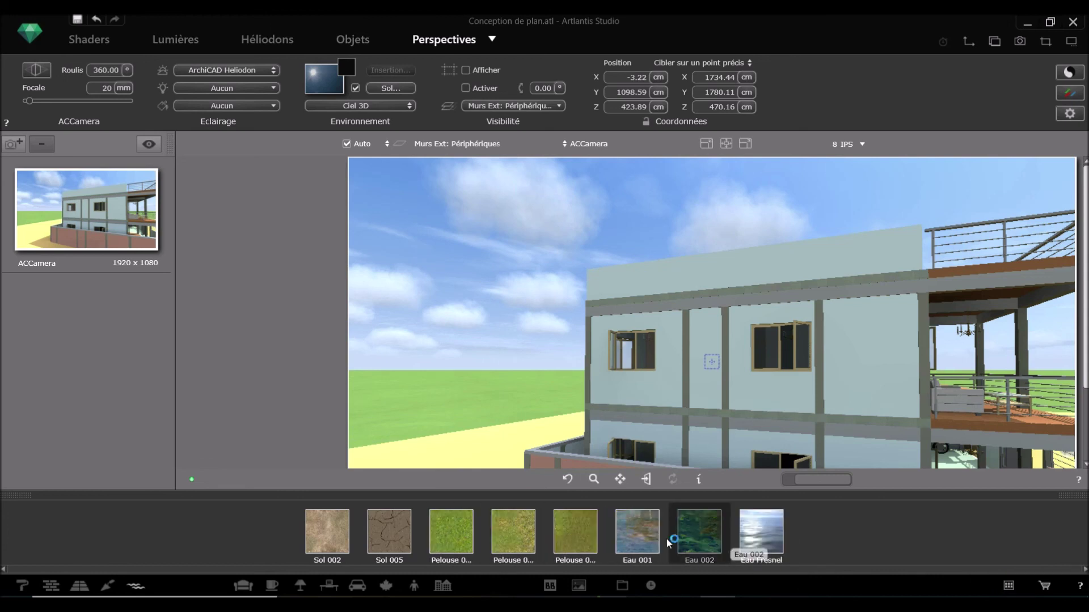
click(640, 530)
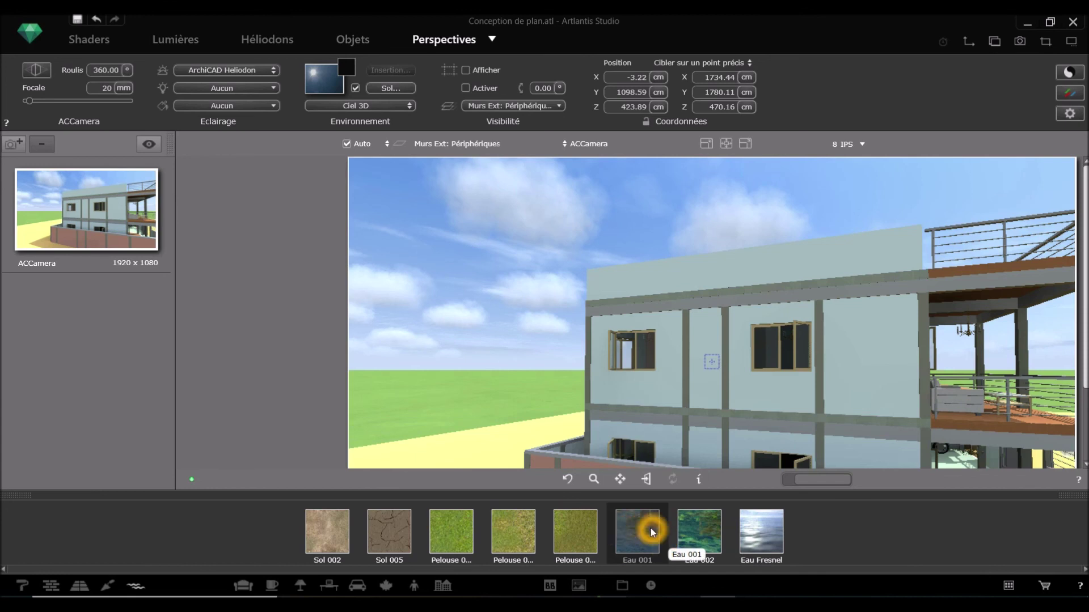
click(525, 532)
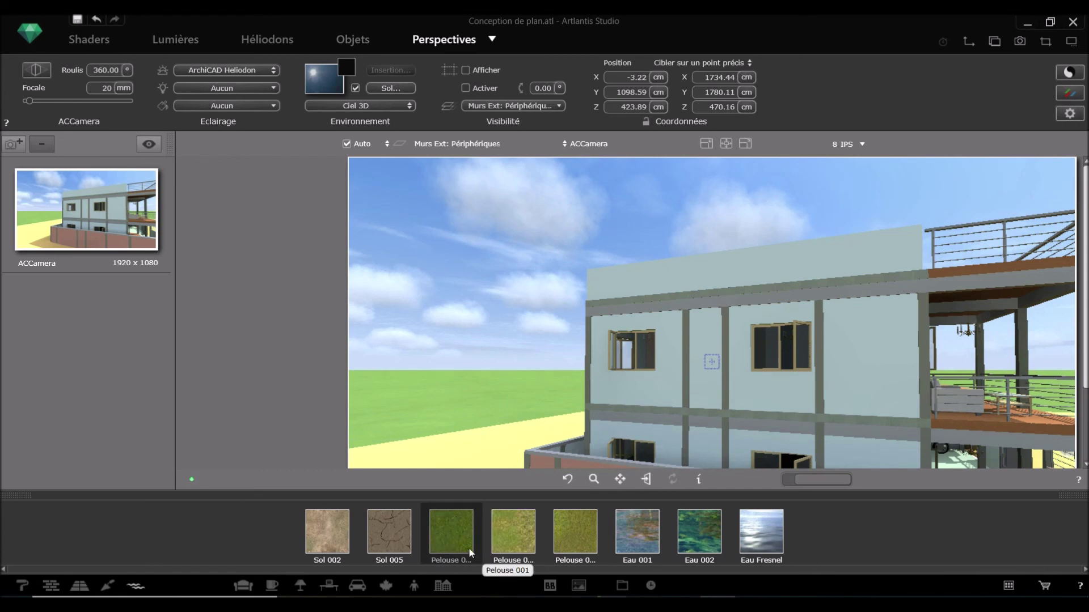
- Apply the Pelouse 003 shader to the infinite ground beside the house
click(577, 540)
drag(579, 544, 446, 391)
click(455, 396)
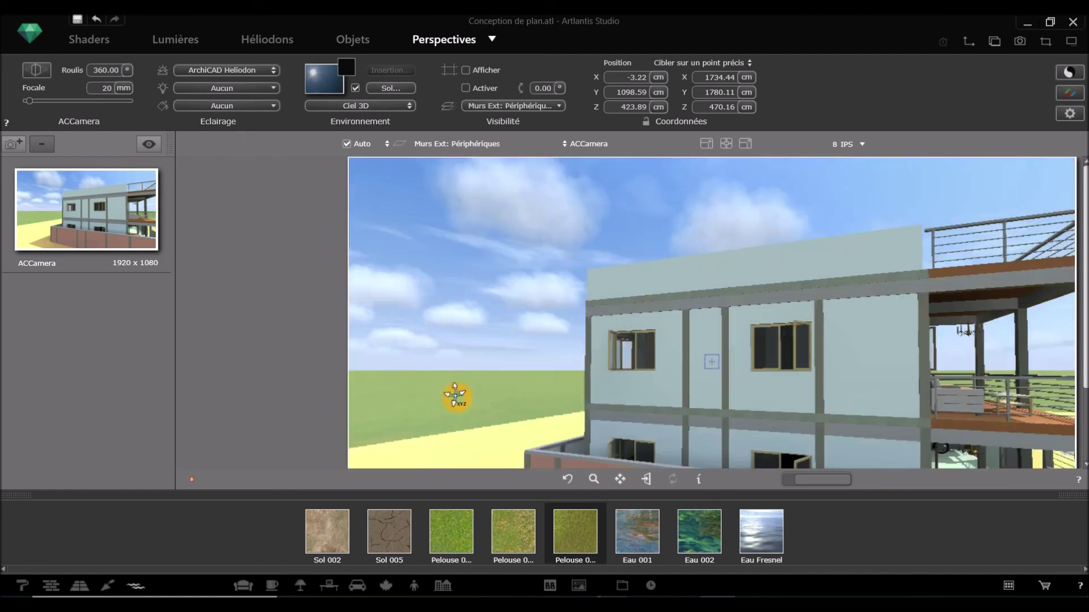
click(485, 410)
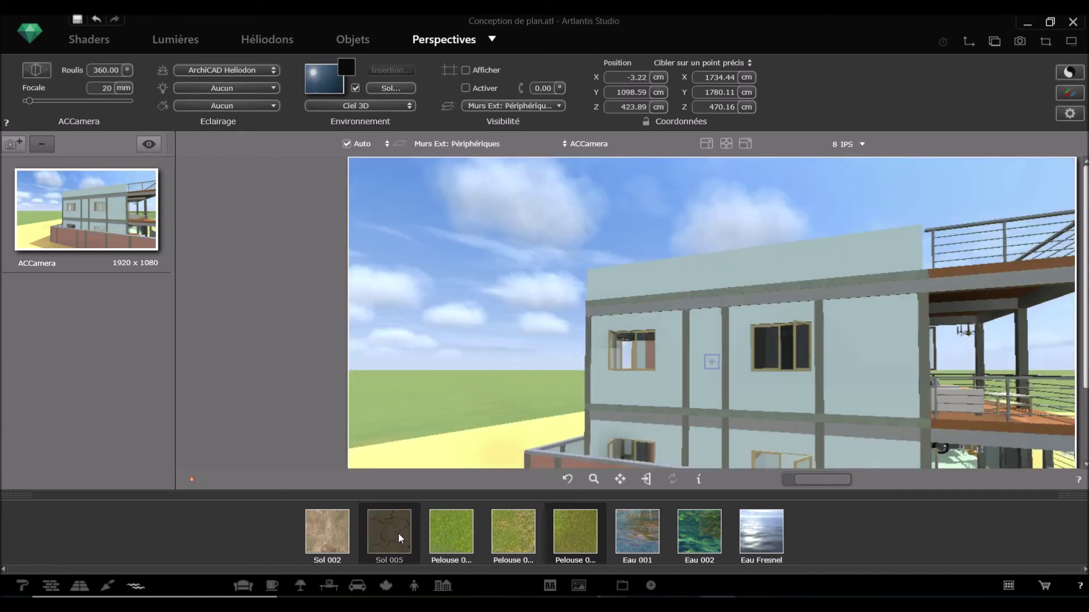
- Try the Sol 002 shader on the infinite ground and undo both ground shader changes
drag(337, 533, 451, 389)
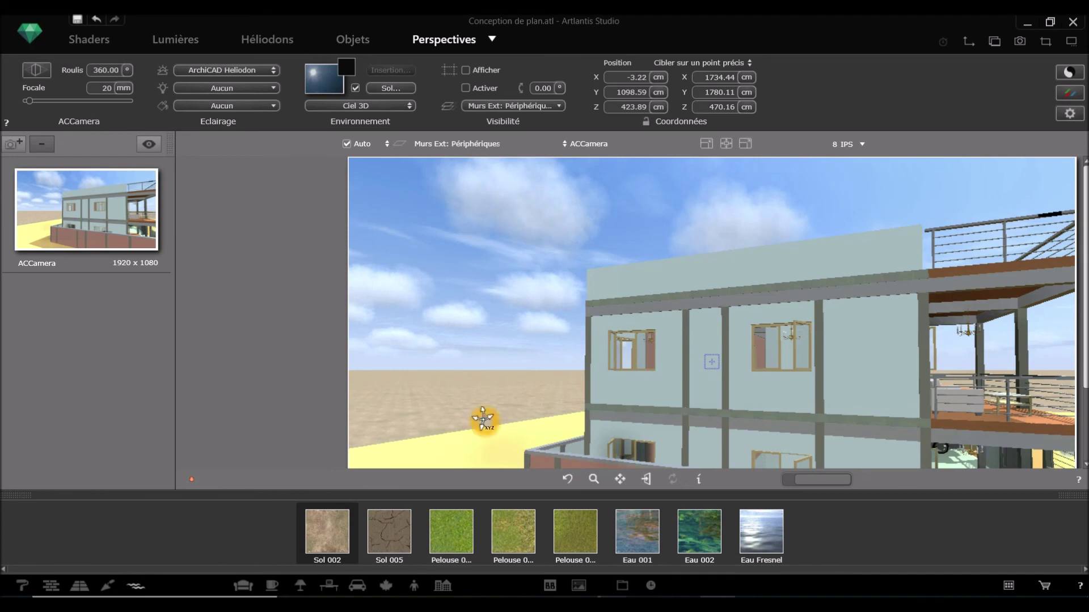
click(495, 448)
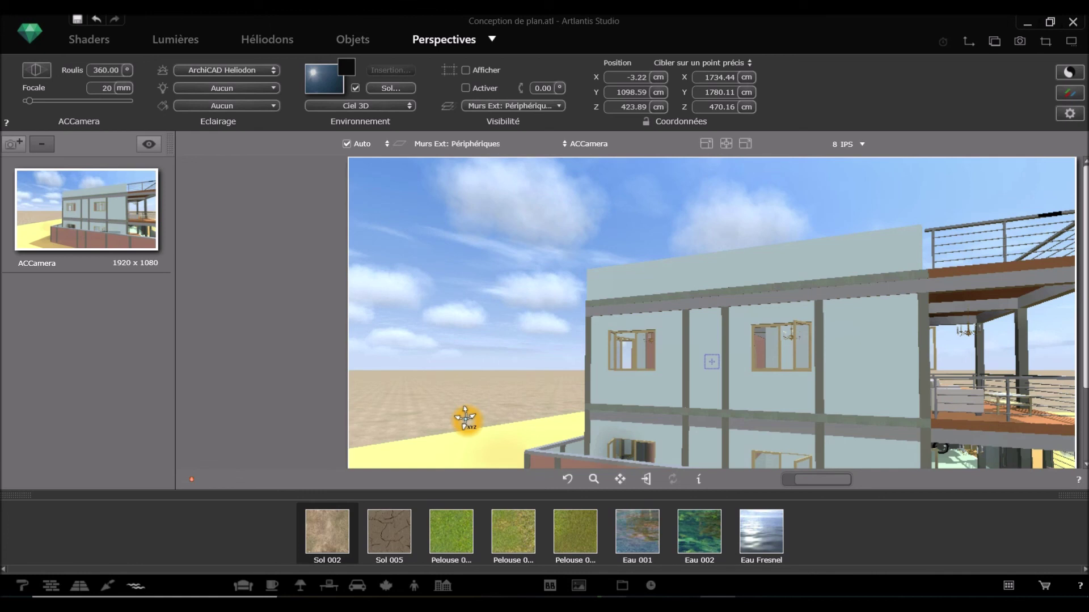
double_click(465, 419)
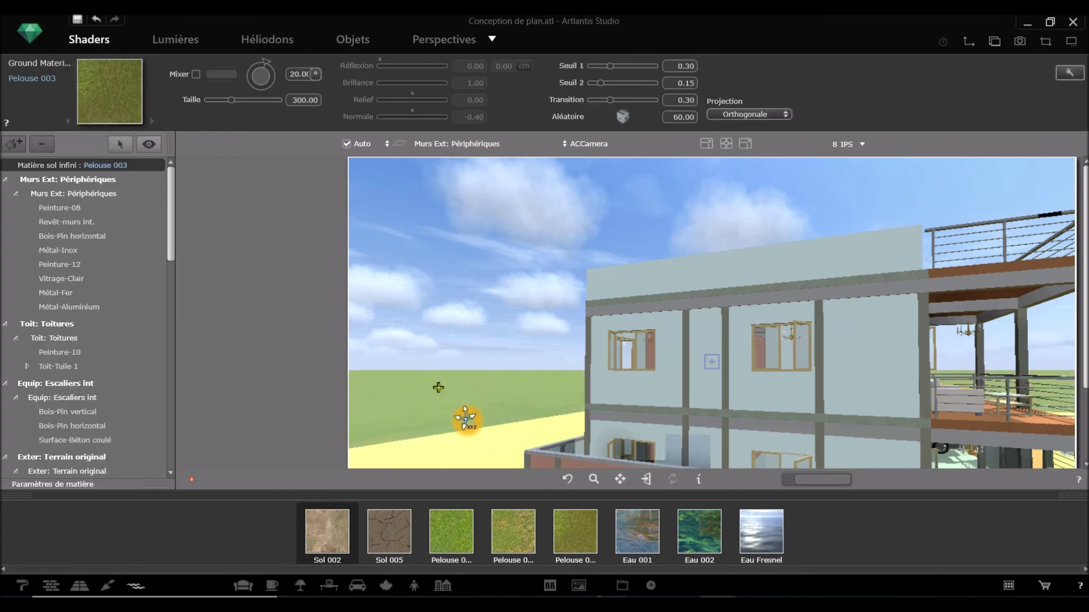
key(ctrl+z)
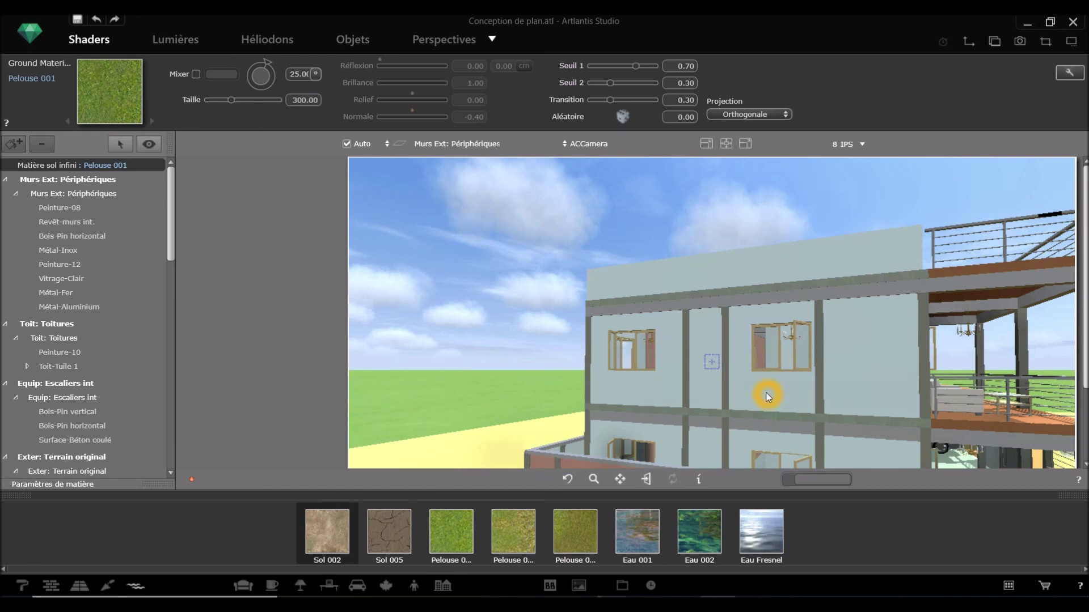
- Browse the office furniture and the accessories object categories in the media catalogue
click(363, 589)
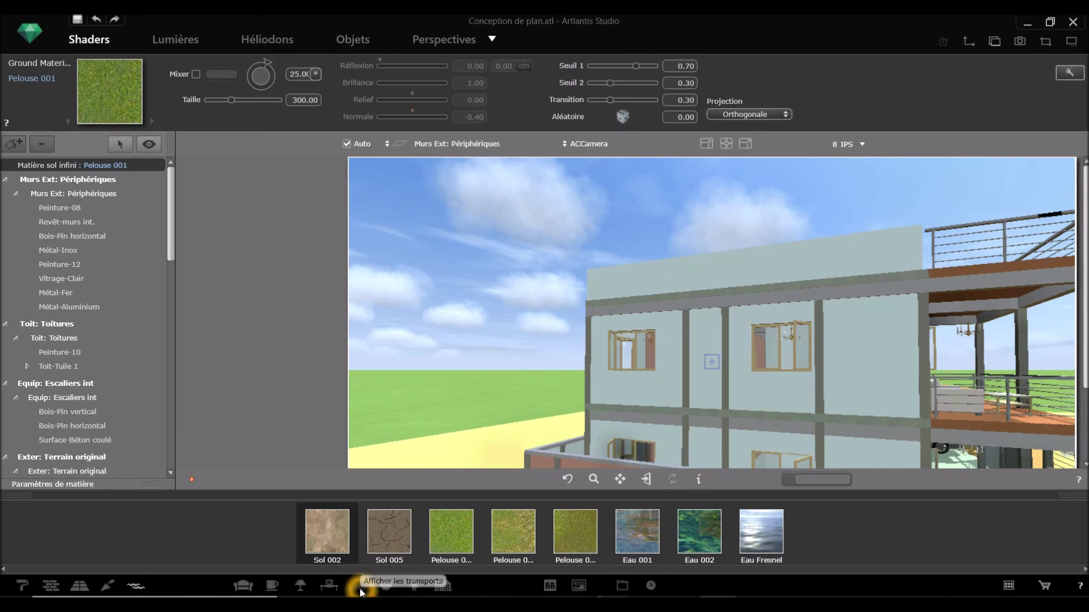
click(321, 590)
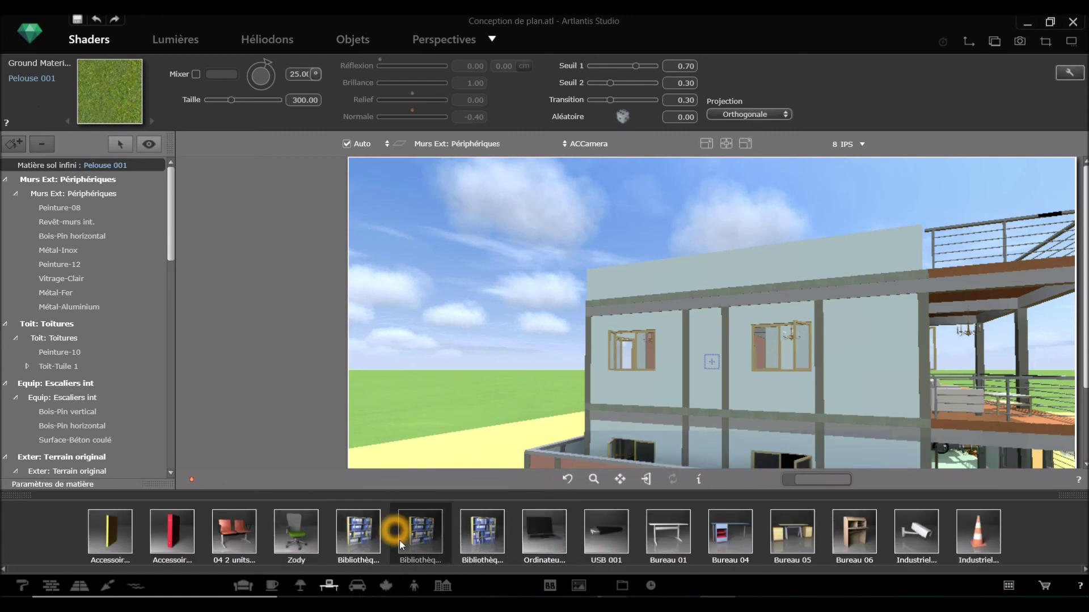
click(271, 586)
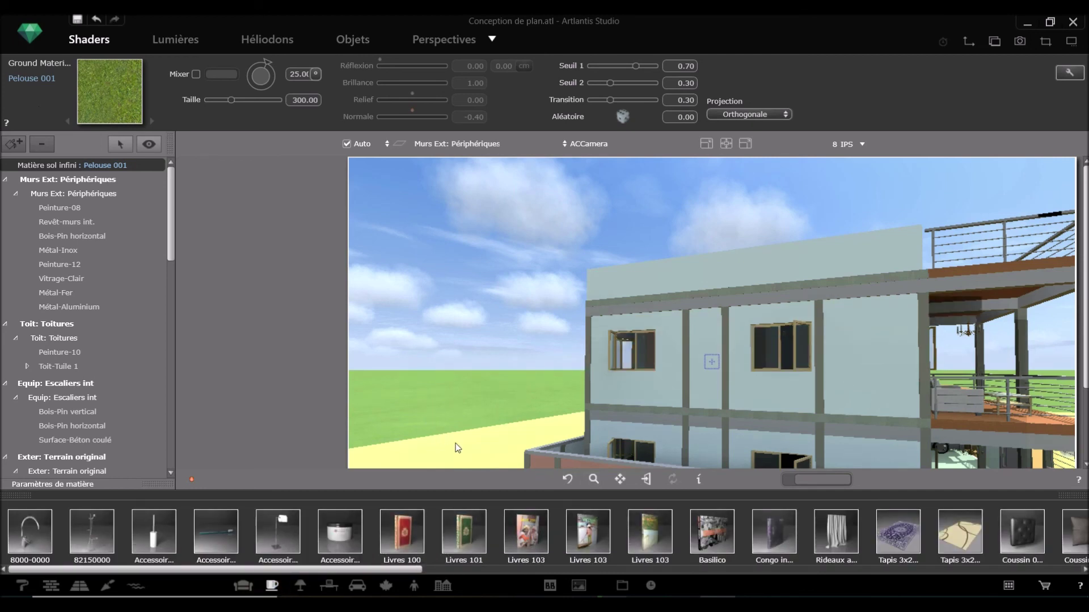
scroll(648, 342, down, 2)
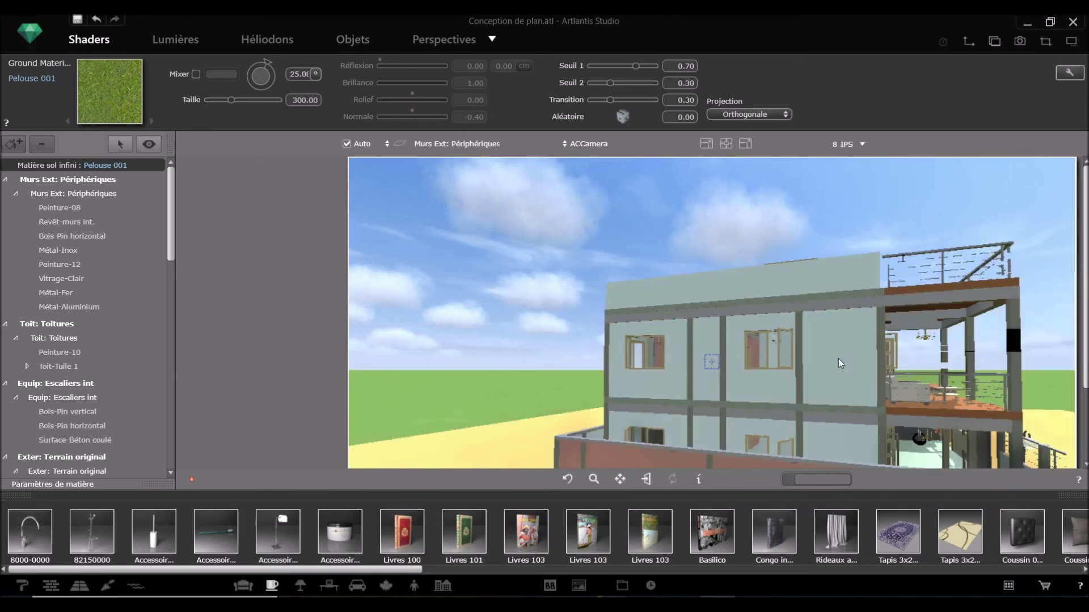
scroll(818, 357, up, 2)
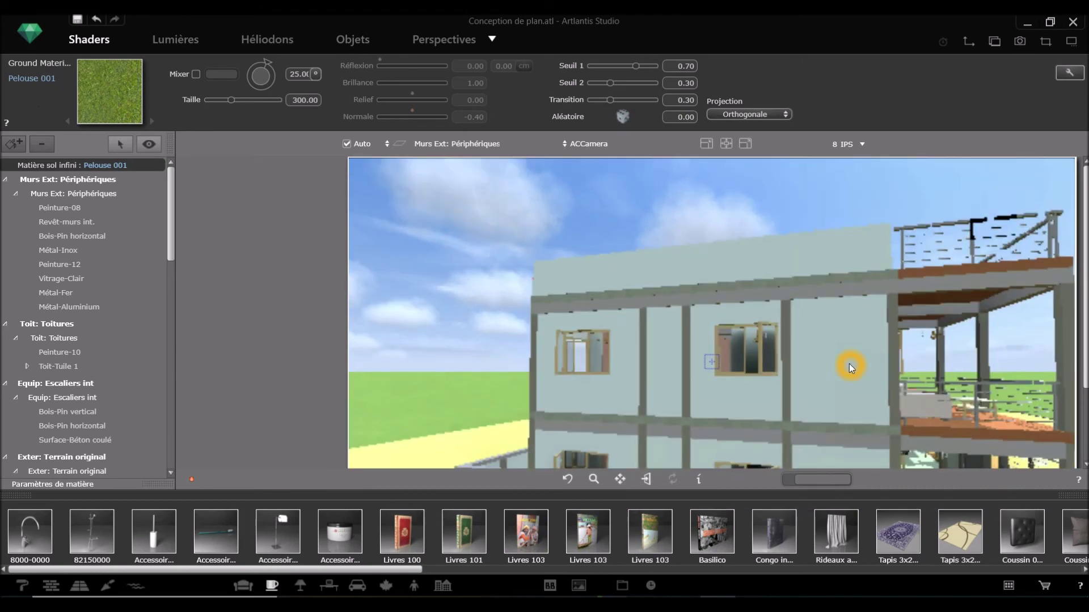